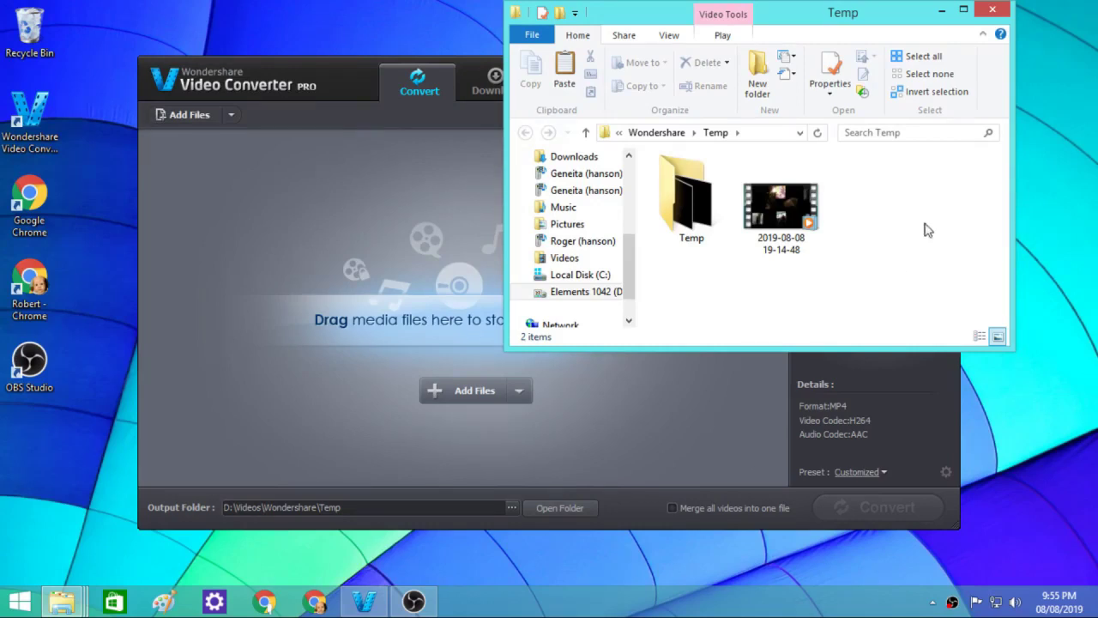
# Close the two small Temp folder windows and bring up the maximized Temp folder window with the raw videos
pyautogui.click(995, 11)
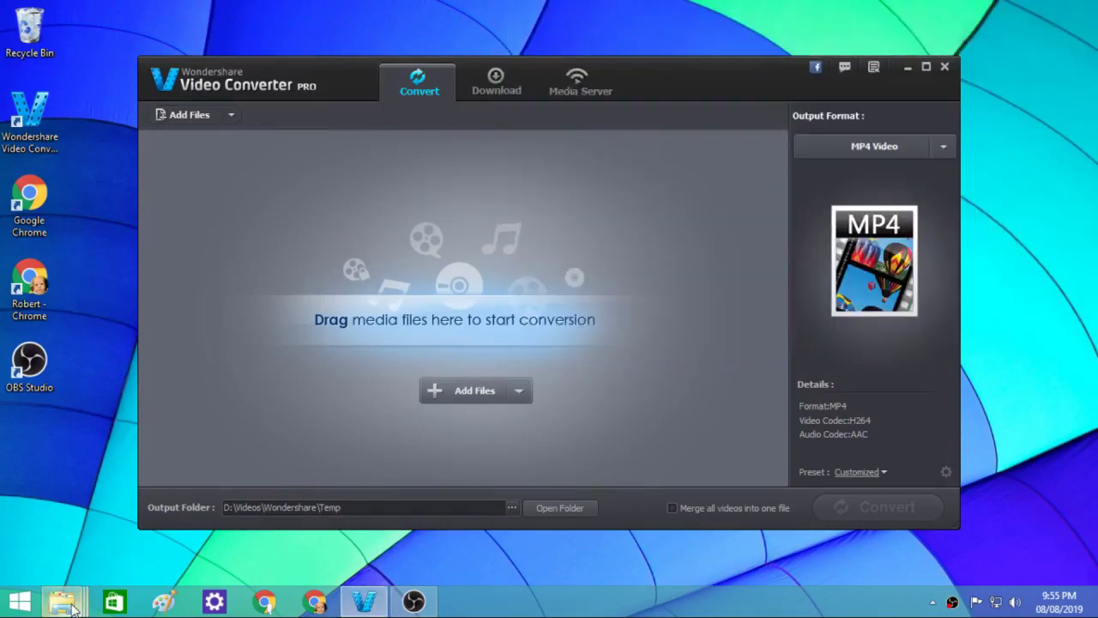
pyautogui.moveTo(61, 601)
pyautogui.moveTo(471, 554)
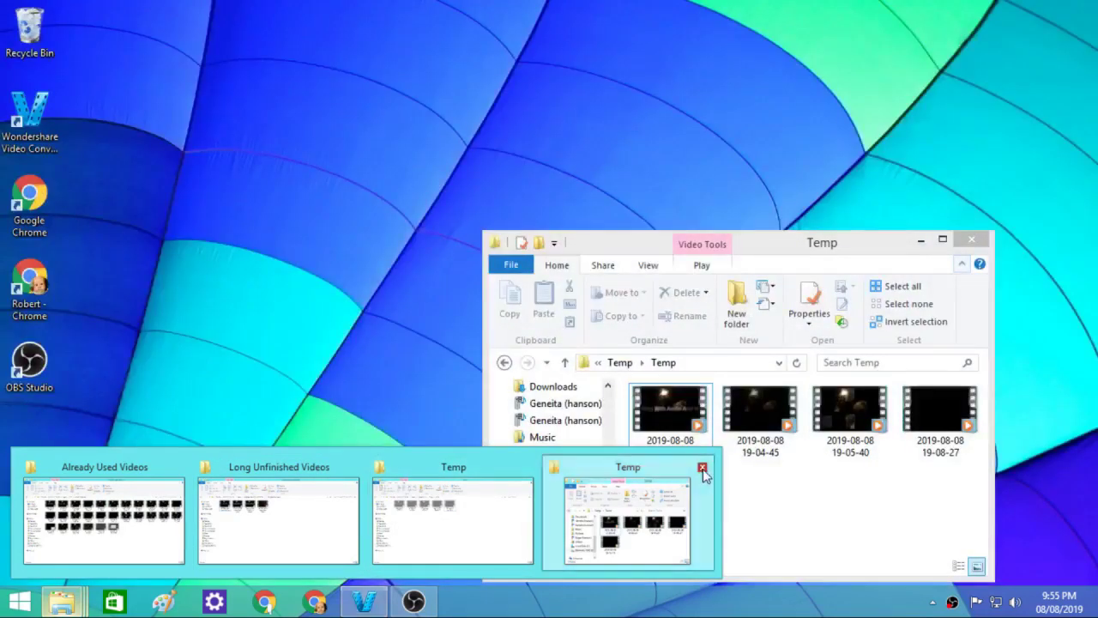
pyautogui.click(702, 471)
pyautogui.click(451, 515)
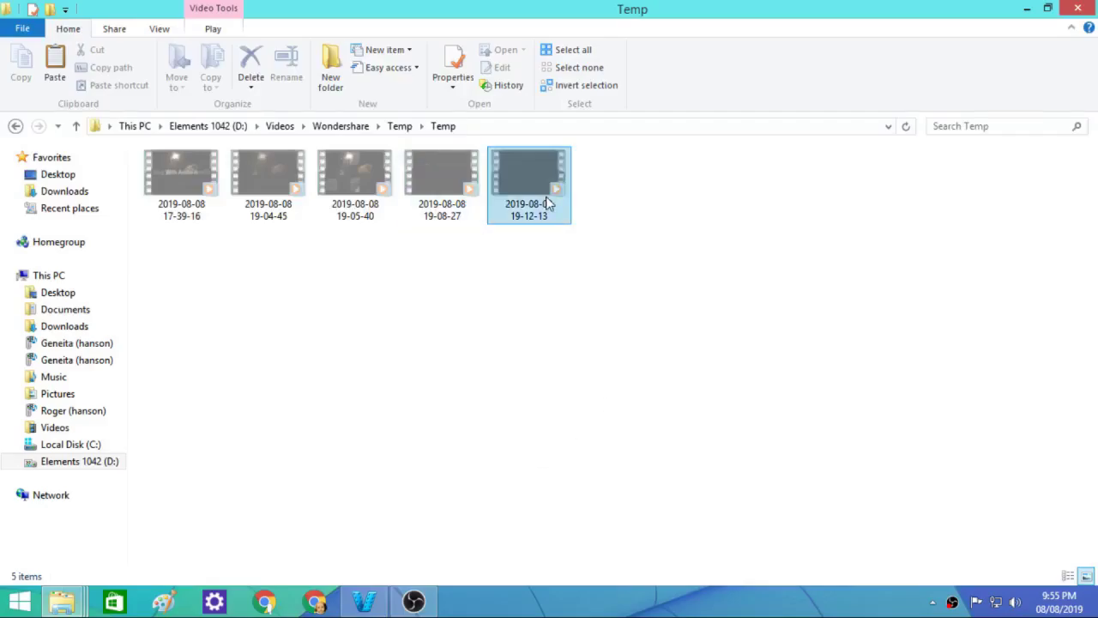
# Cut all five 2019-08-08 video files in the Temp folder, from 17-39-16 through 19-12-13
pyautogui.click(171, 165)
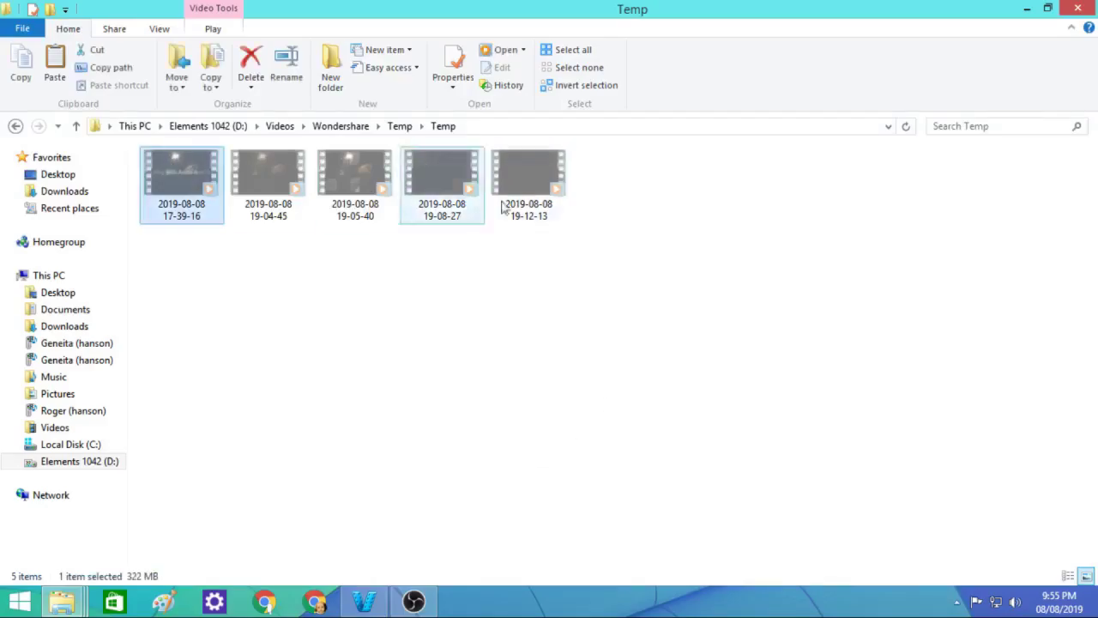
pyautogui.keyDown('shift'); pyautogui.click(529, 201); pyautogui.keyUp('shift')
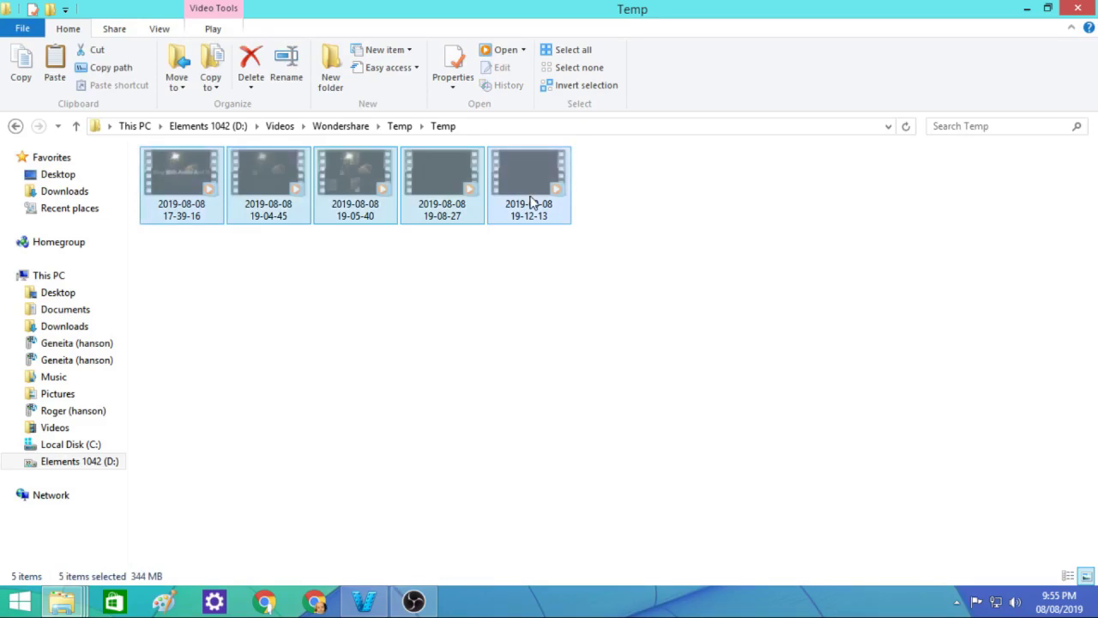
pyautogui.rightClick(529, 201)
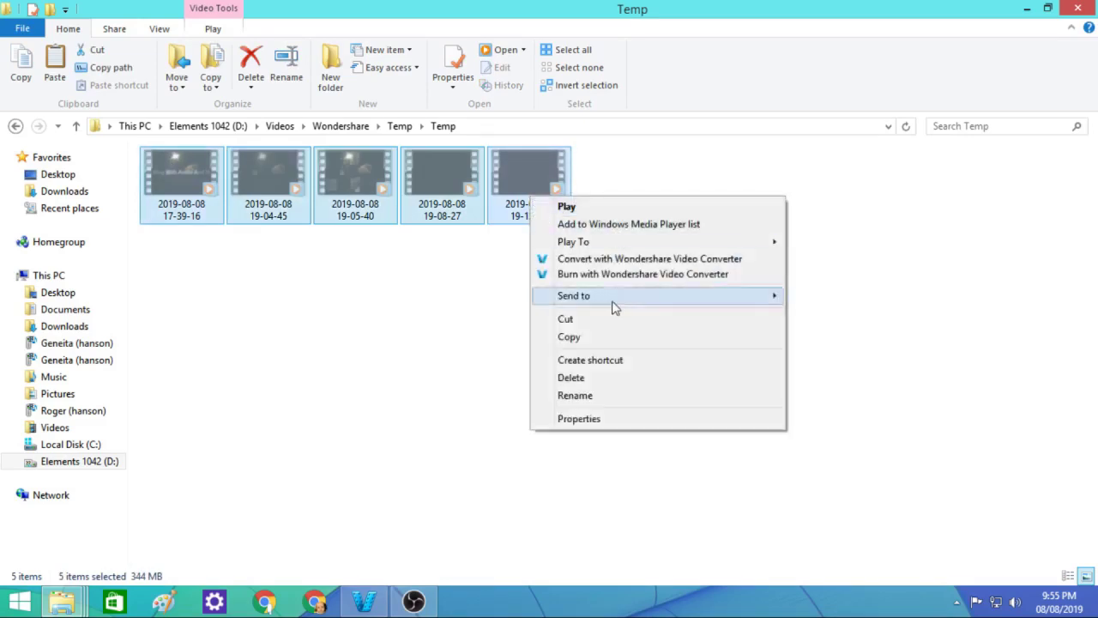
pyautogui.click(611, 318)
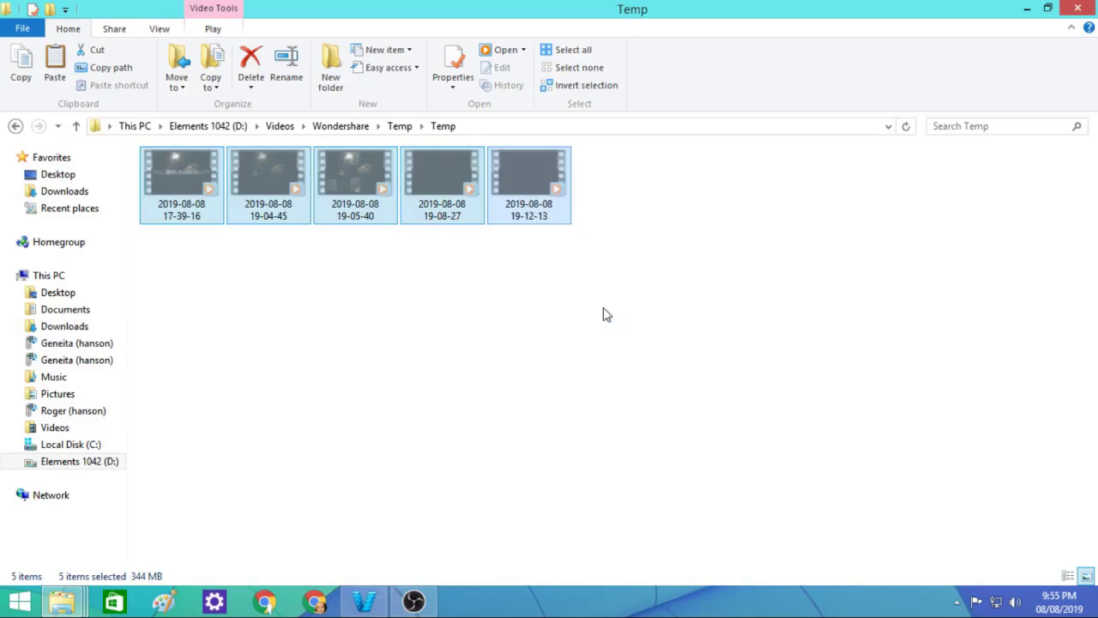
# Open the Raw Videos folder inside Videos > Working With Audio And Video
pyautogui.click(283, 126)
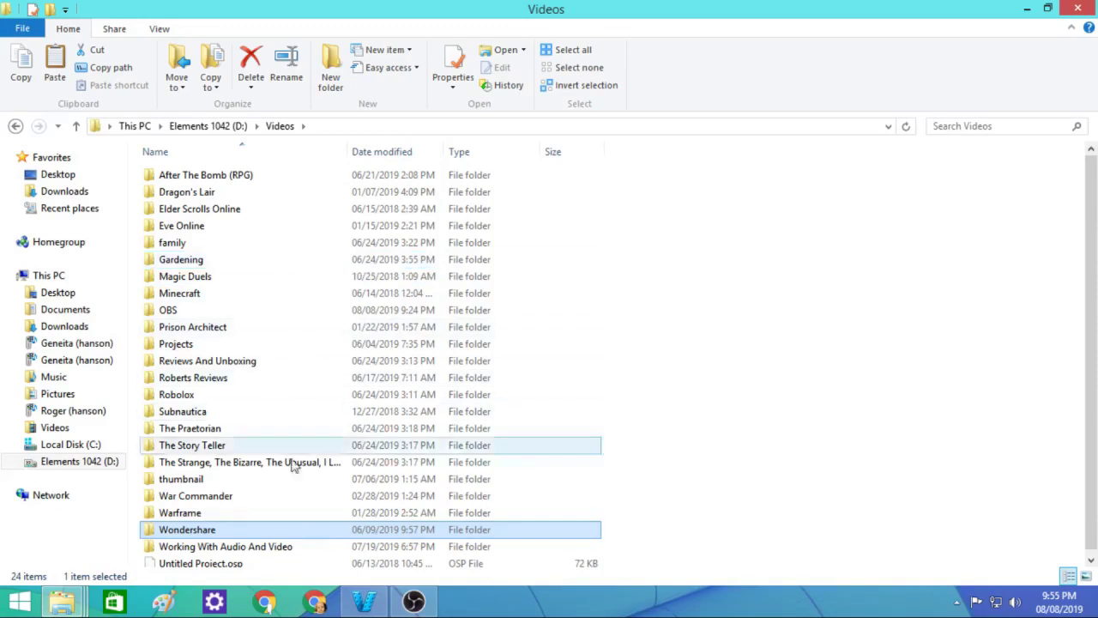
pyautogui.doubleClick(292, 546)
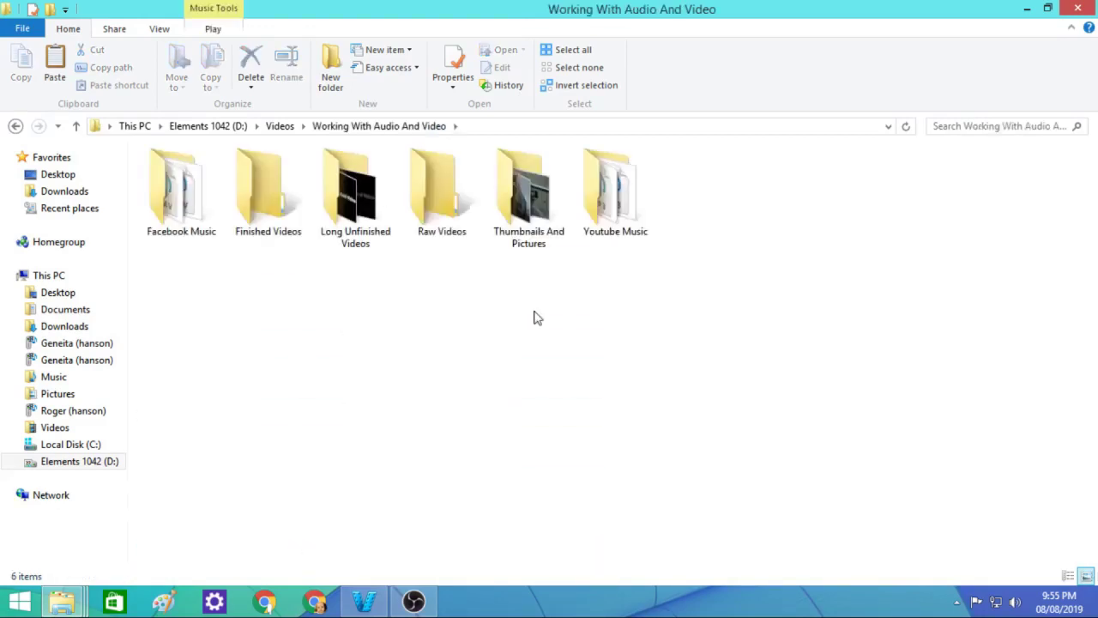
pyautogui.doubleClick(436, 196)
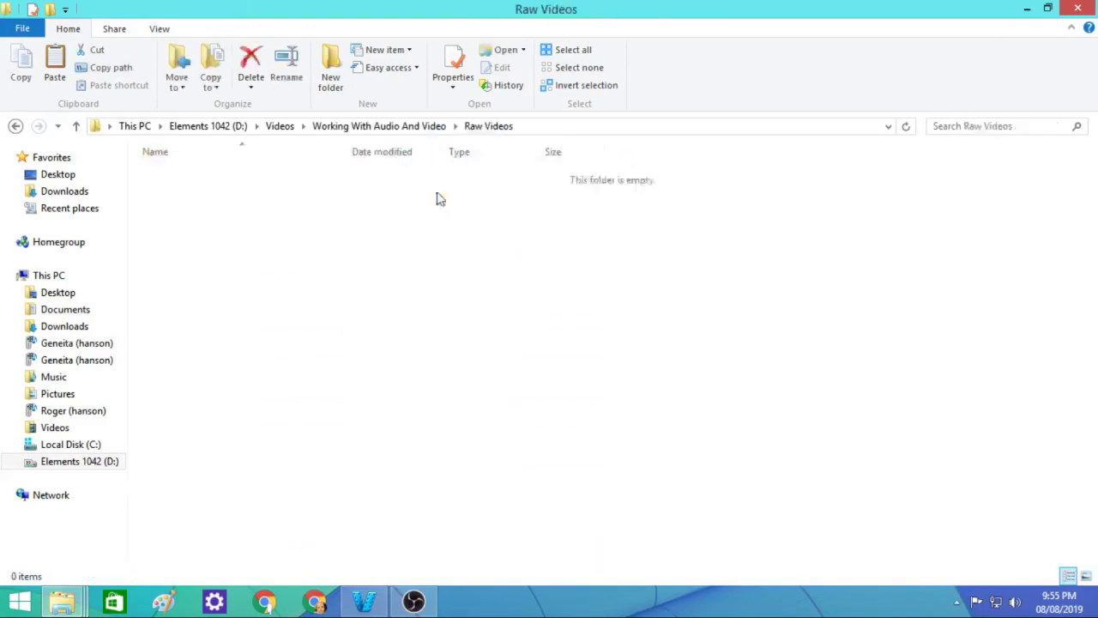
# Create a new folder inside Raw Videos and show the folder contents as large thumbnails
pyautogui.rightClick(524, 182)
pyautogui.moveTo(578, 372)
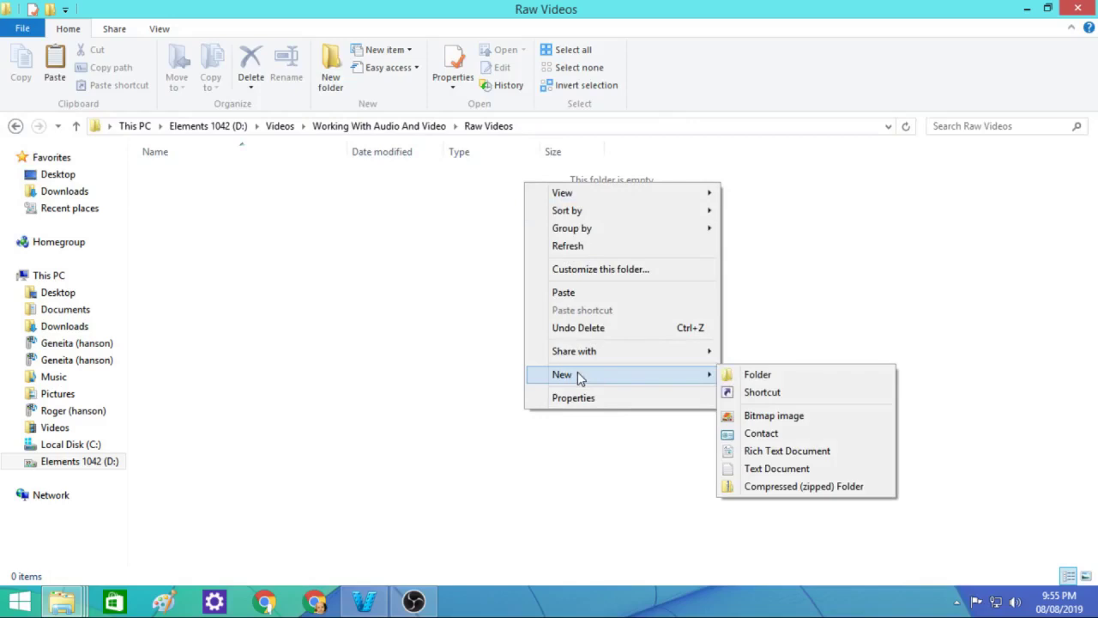
pyautogui.click(807, 379)
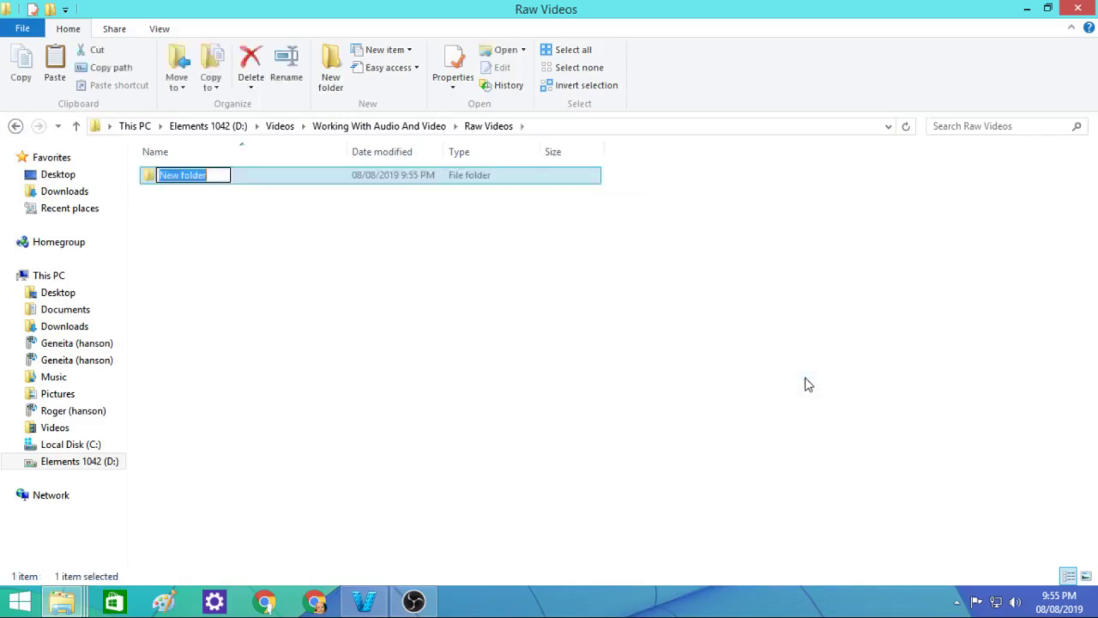
pyautogui.click(1086, 575)
# Rename the new folder as Already Used Videos
pyautogui.rightClick(196, 217)
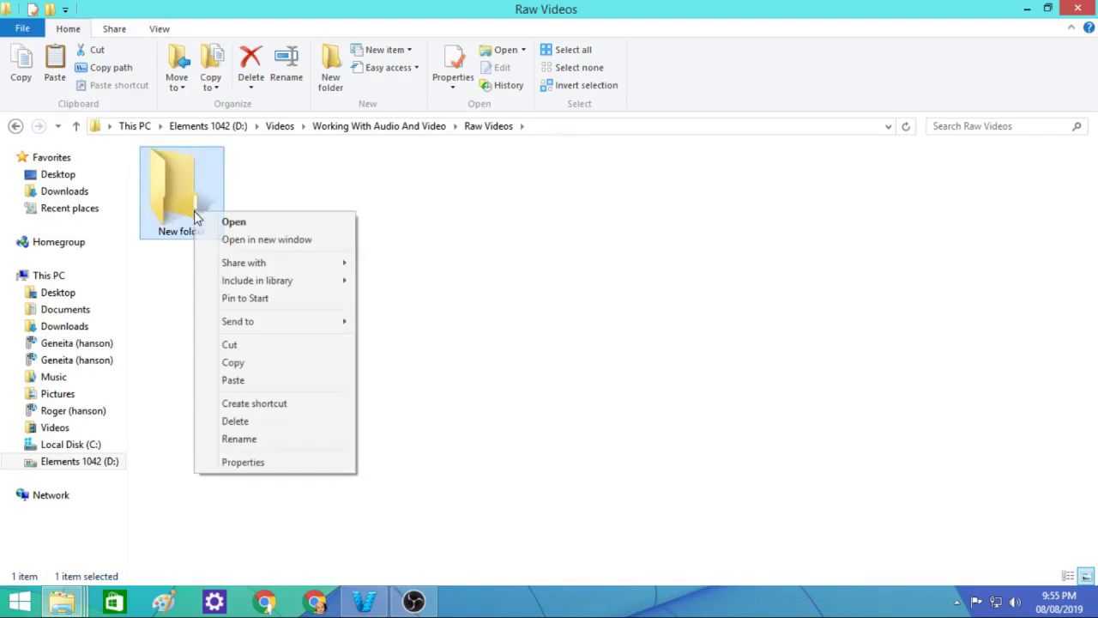
pyautogui.click(275, 441)
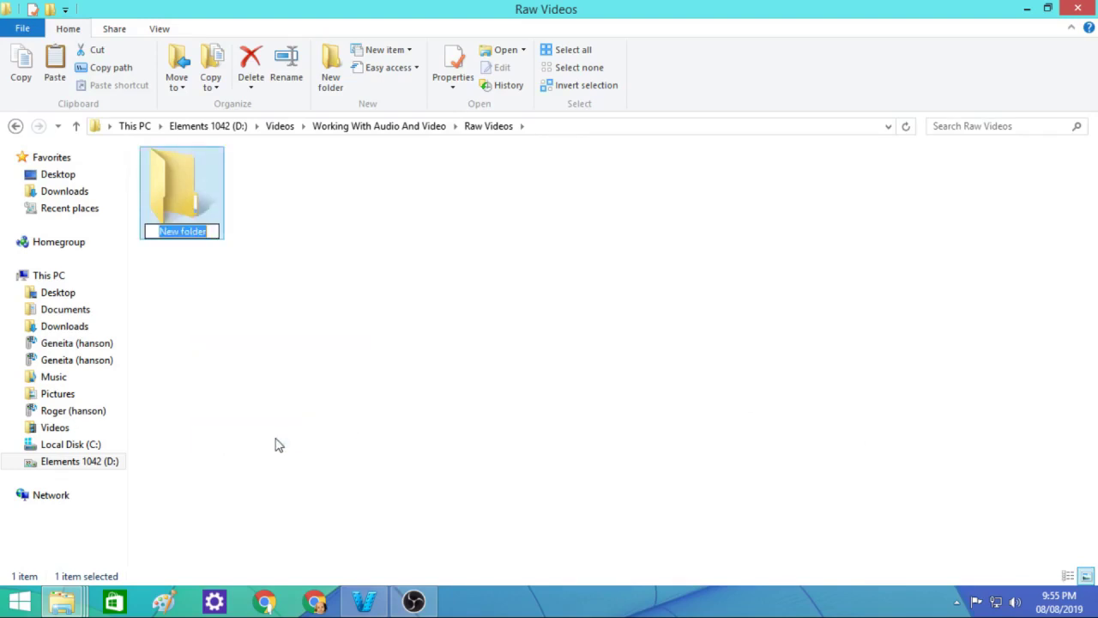
pyautogui.press('BackSpace')
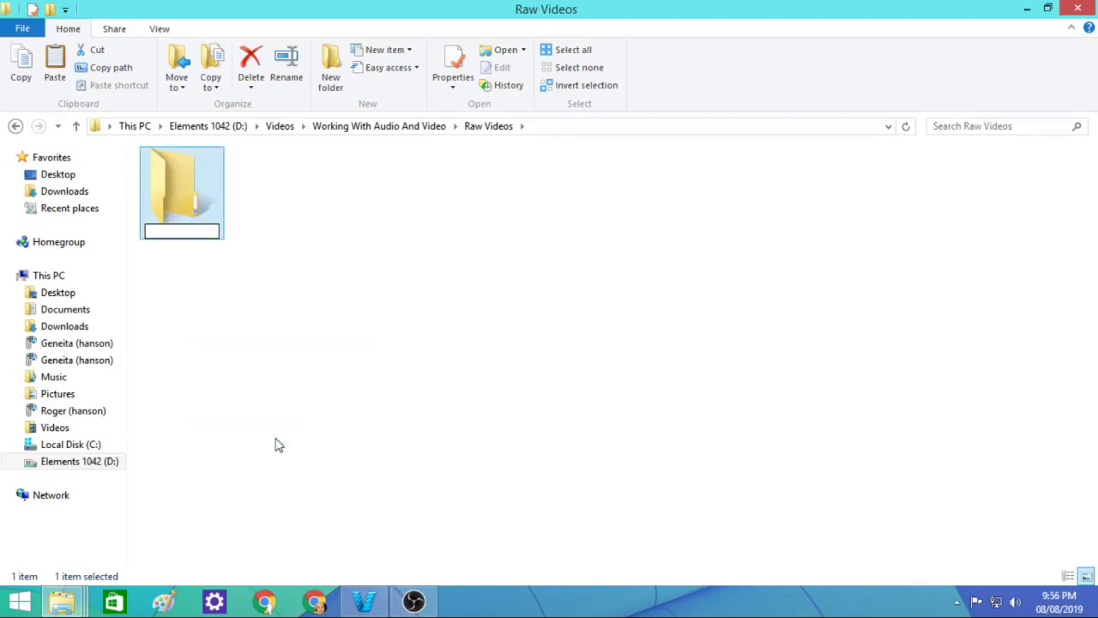
pyautogui.write('Alre')
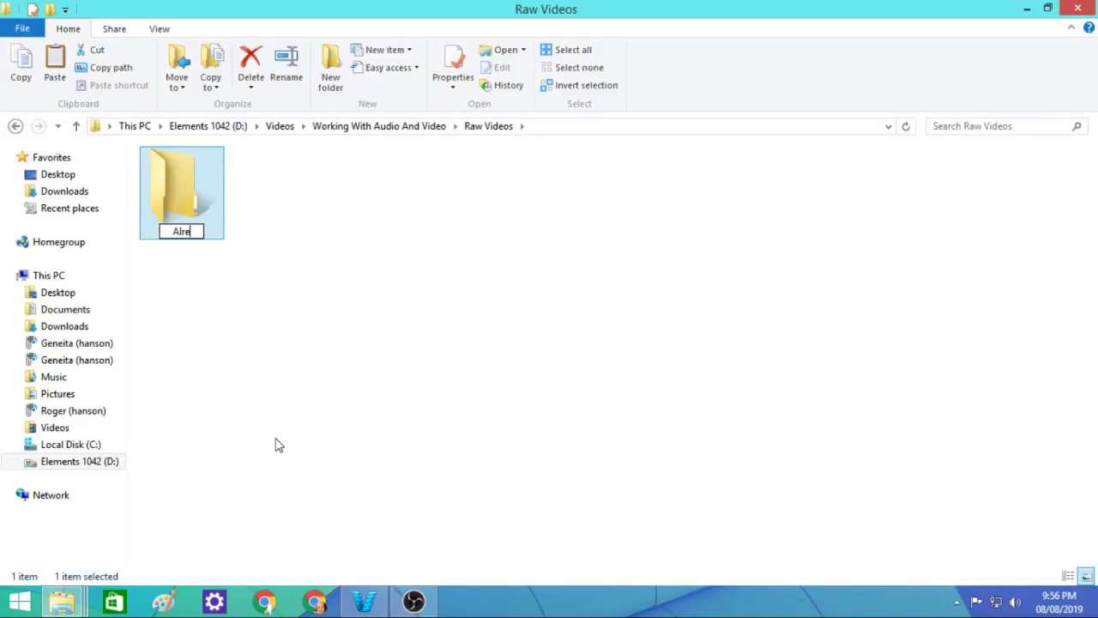
pyautogui.write('ady Used V')
pyautogui.press('Return')
pyautogui.write('Videos')
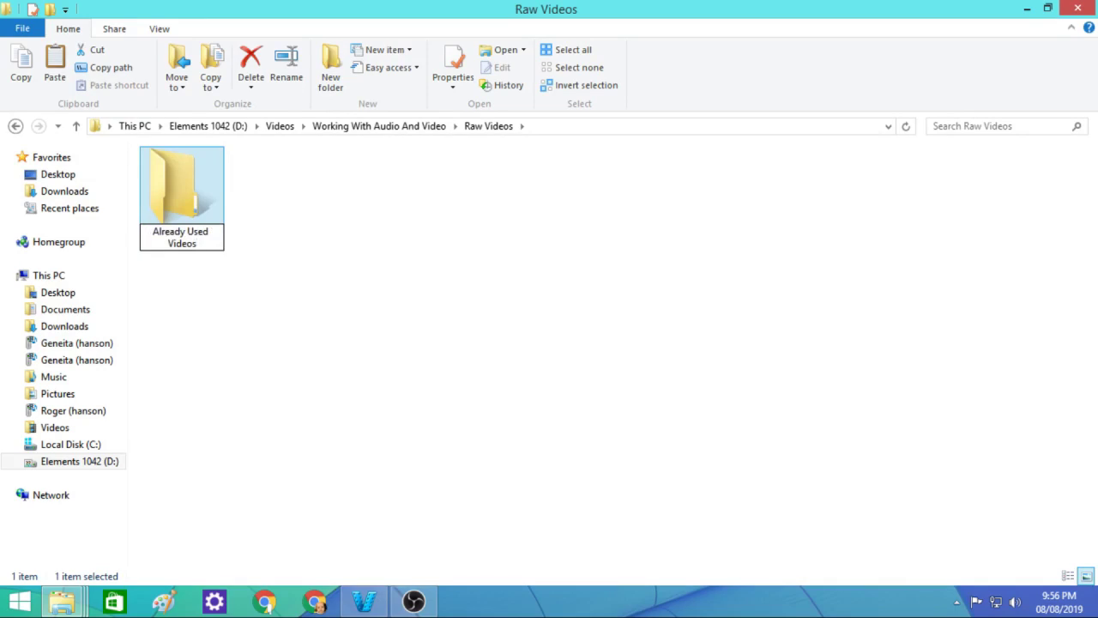
pyautogui.press('Return')
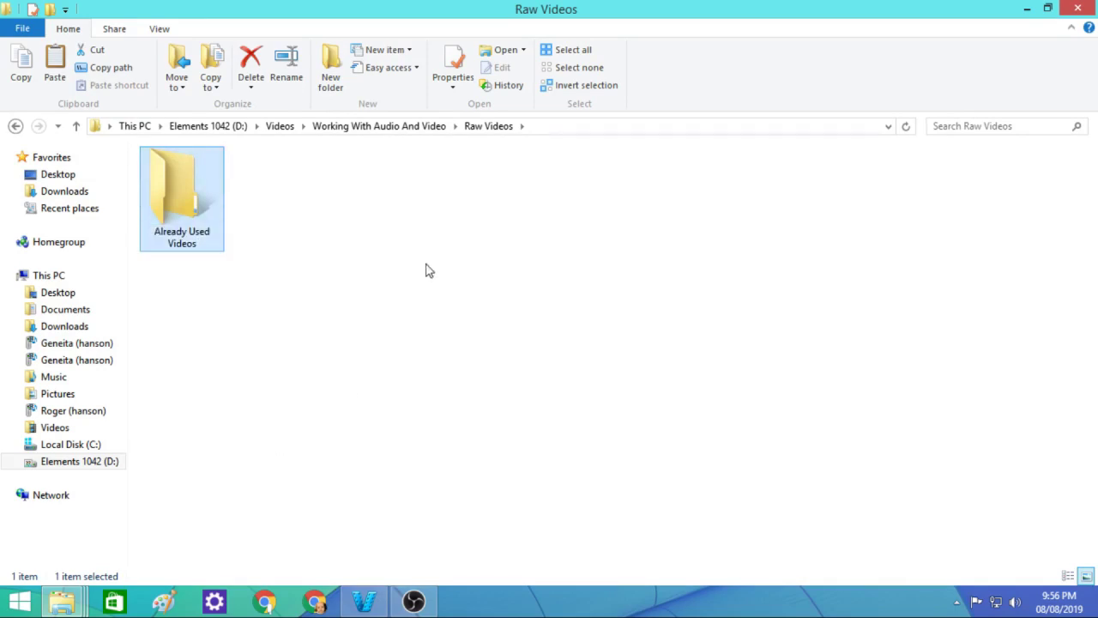
# Paste the five cut videos into the Raw Videos folder and clear the selection
pyautogui.rightClick(336, 222)
pyautogui.click(393, 330)
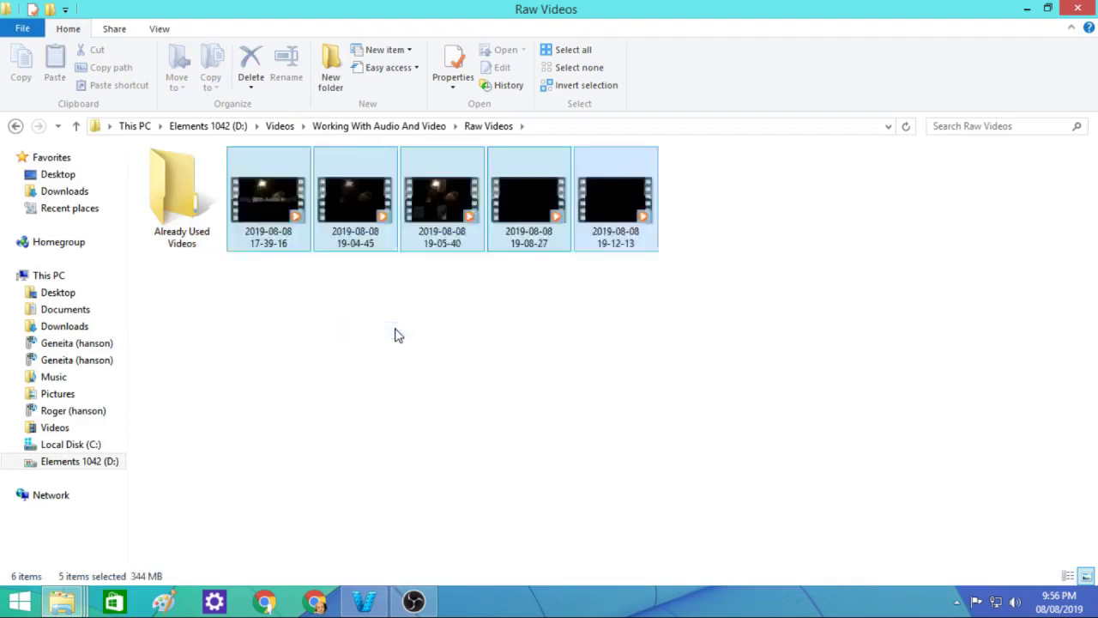
pyautogui.click(397, 334)
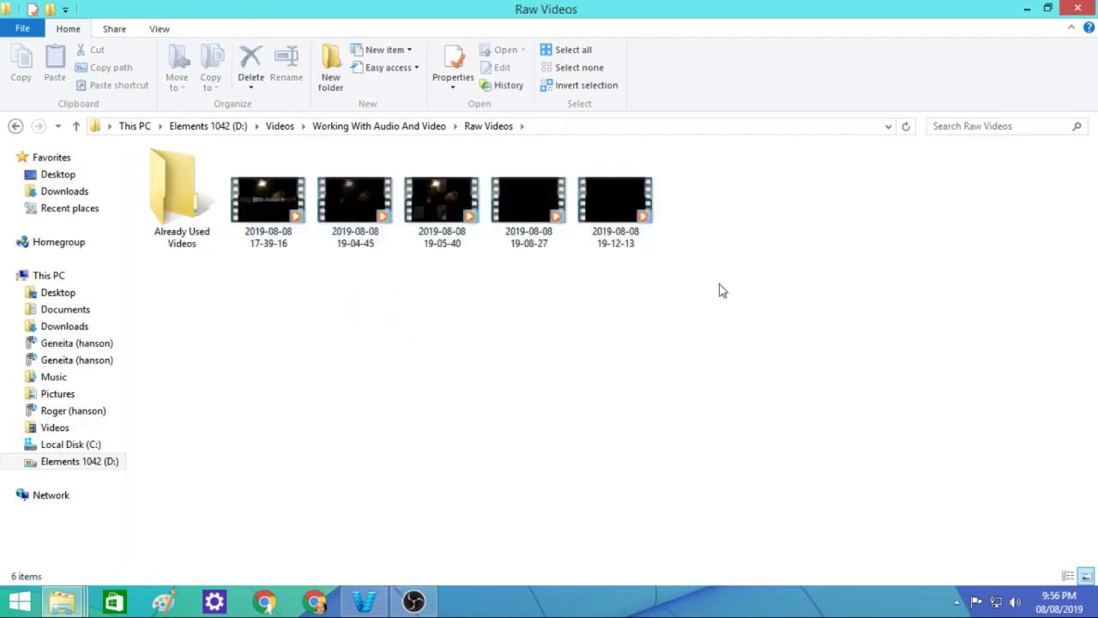
# Review the contents of the Raw Videos and Long Unfinished Videos folders, and minimize both windows
pyautogui.click(1027, 10)
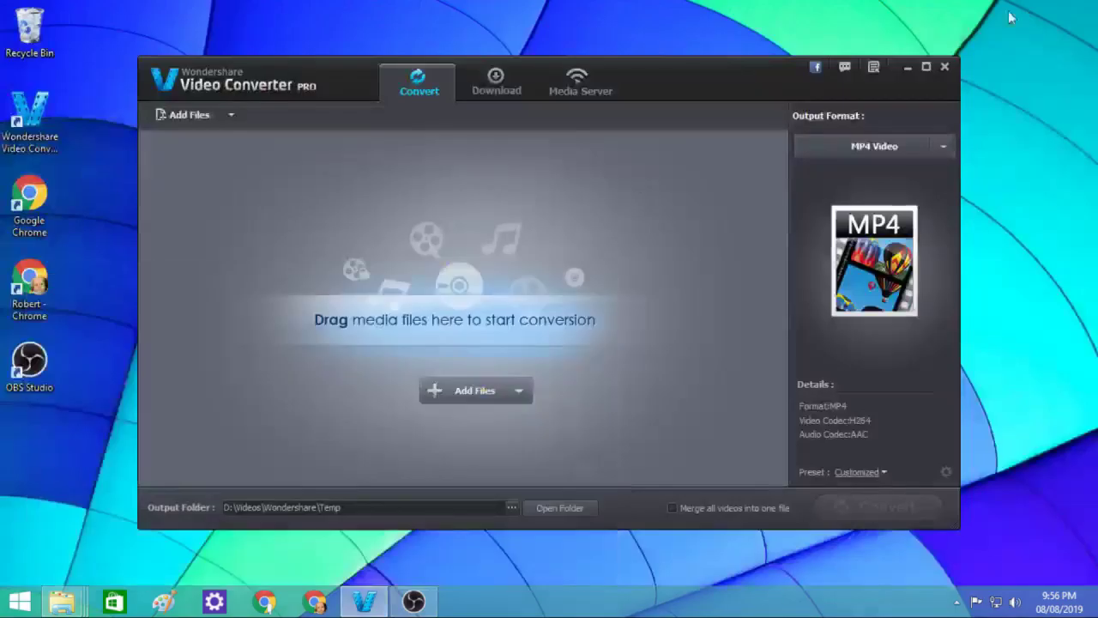
pyautogui.moveTo(62, 601)
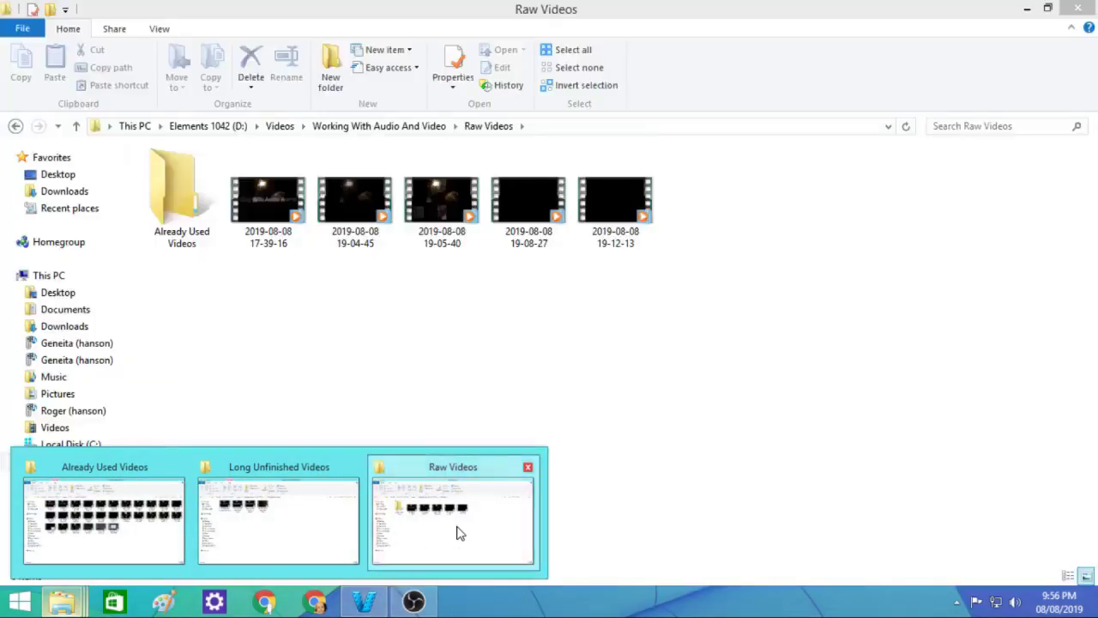
pyautogui.click(455, 531)
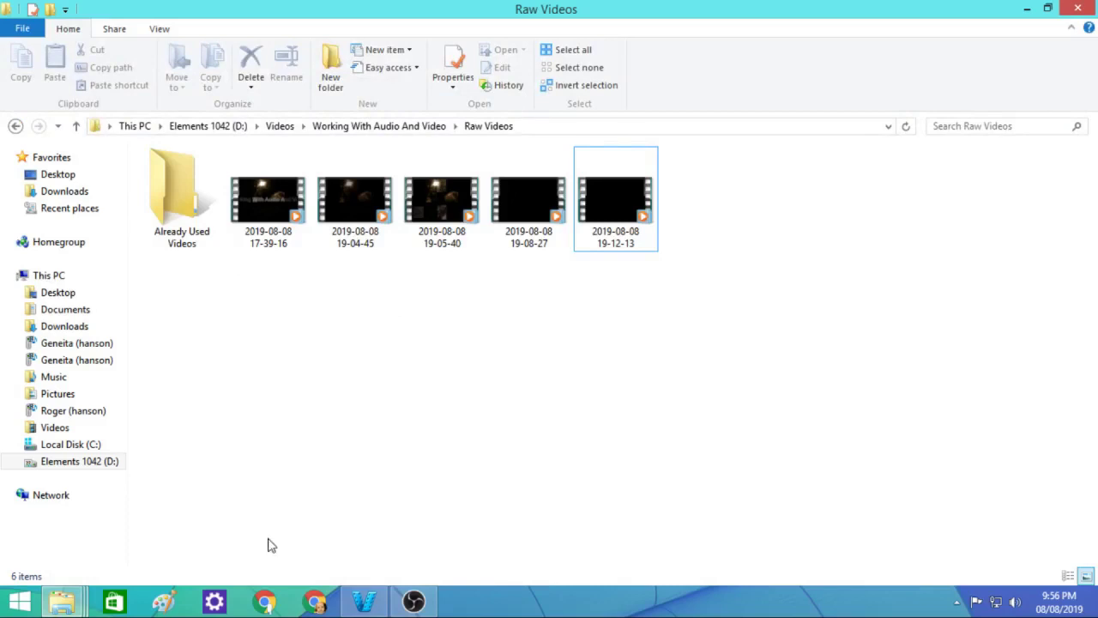
pyautogui.moveTo(53, 606)
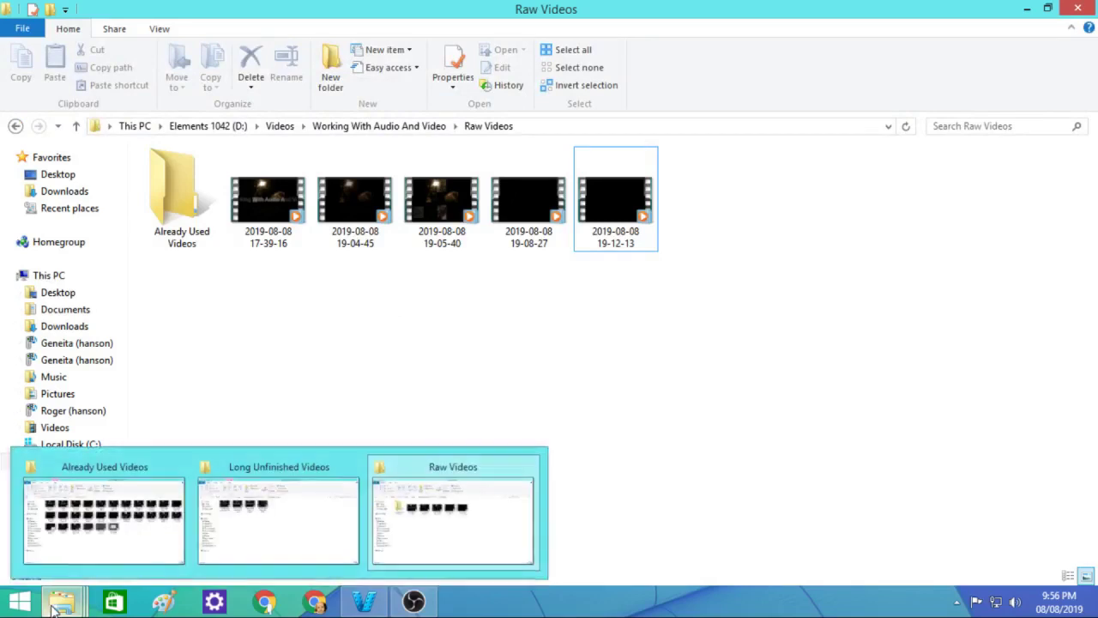
pyautogui.click(260, 520)
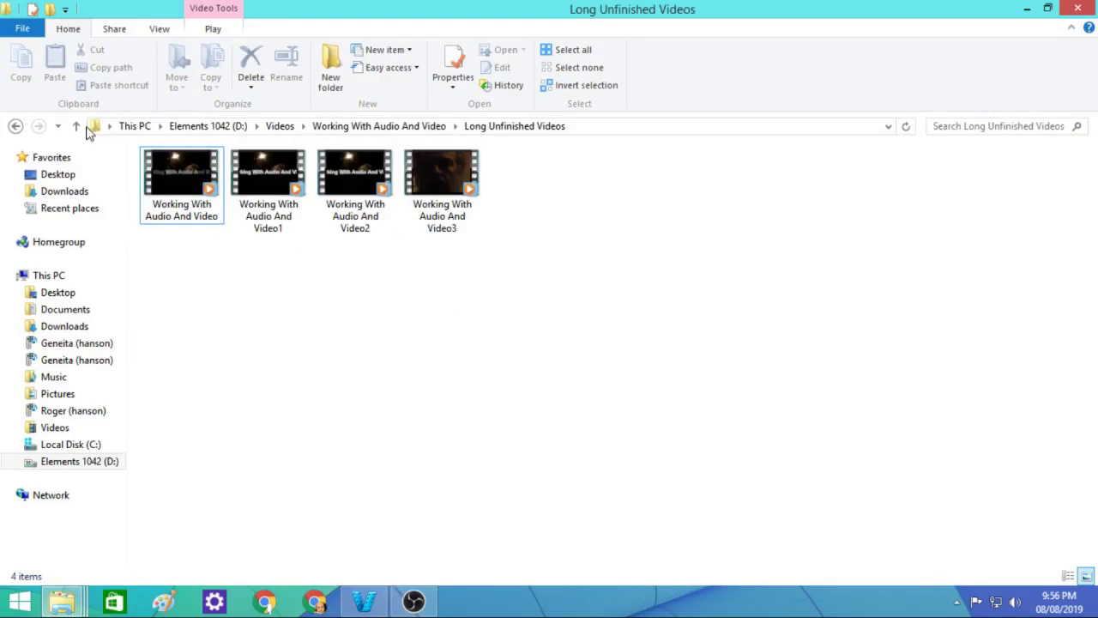
pyautogui.click(1027, 8)
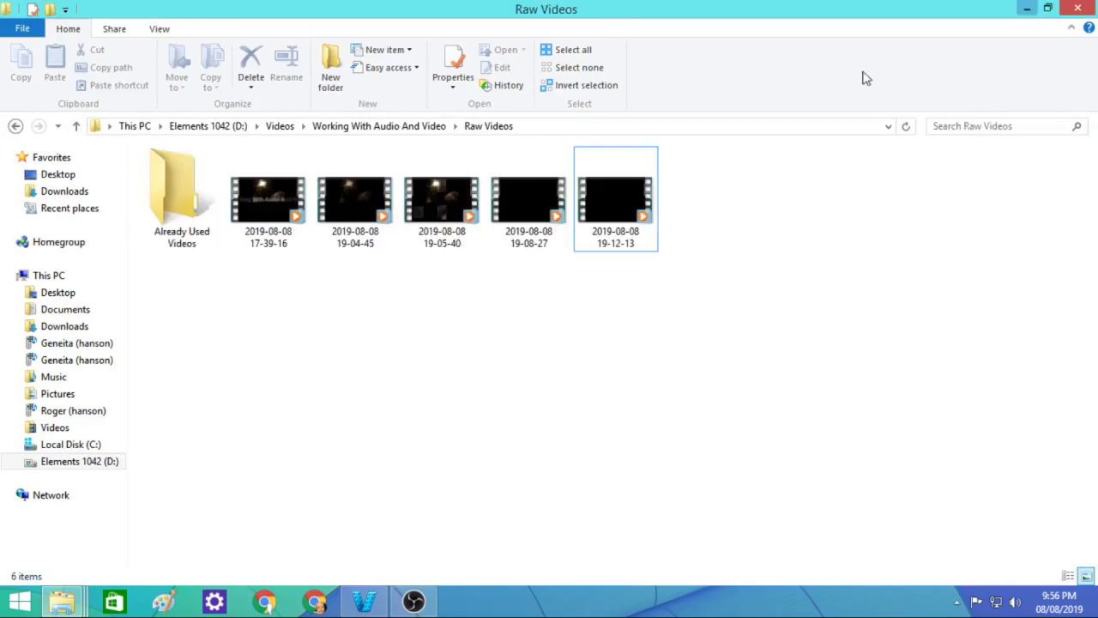
pyautogui.click(1027, 9)
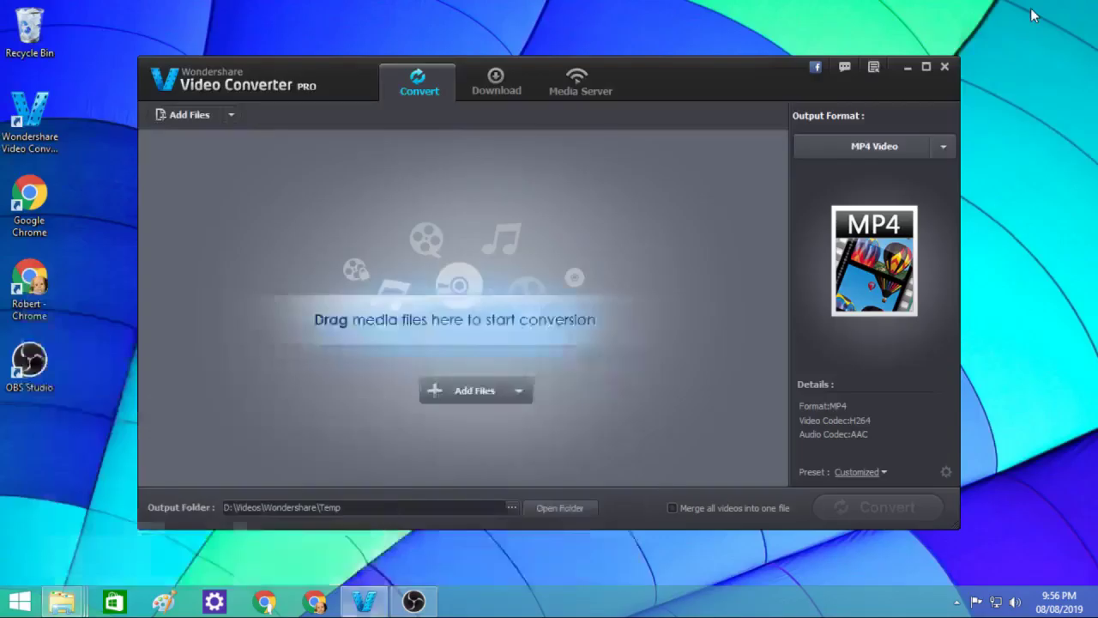
# Browse for files to add and open the Raw Videos folder inside Videos > Working With Audio And Video
pyautogui.click(470, 393)
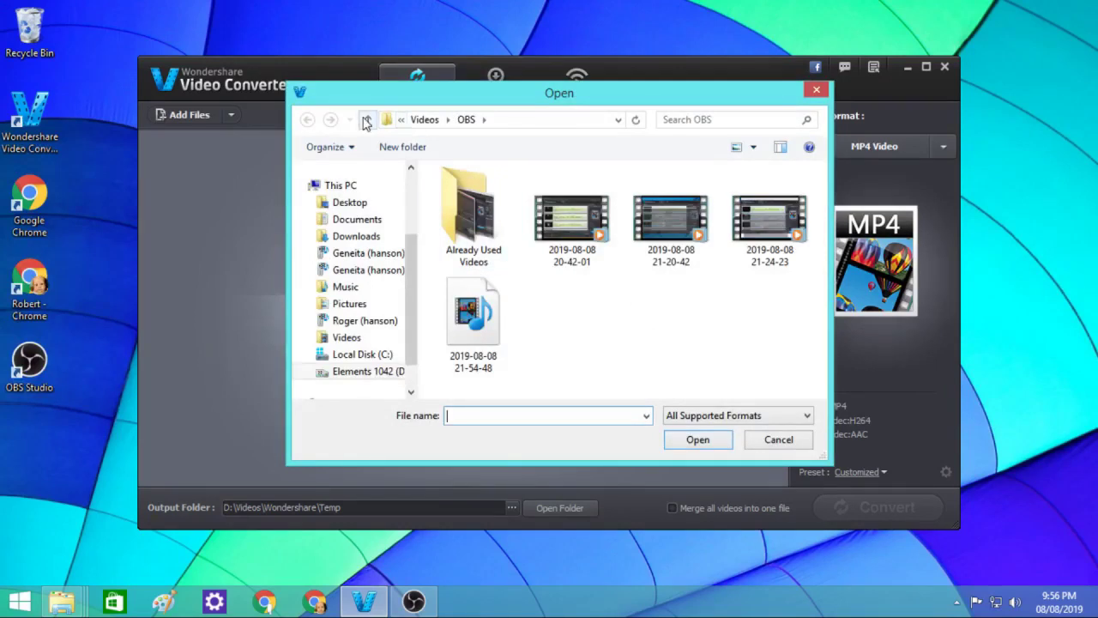
pyautogui.click(365, 121)
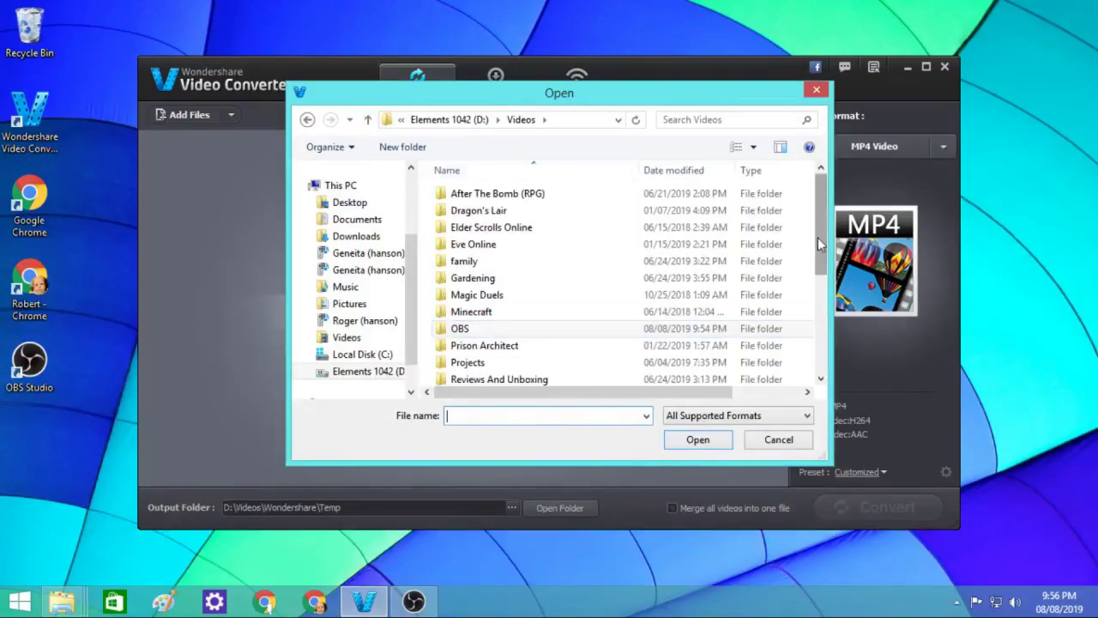
pyautogui.scroll(-4, 817, 240)
pyautogui.doubleClick(542, 360)
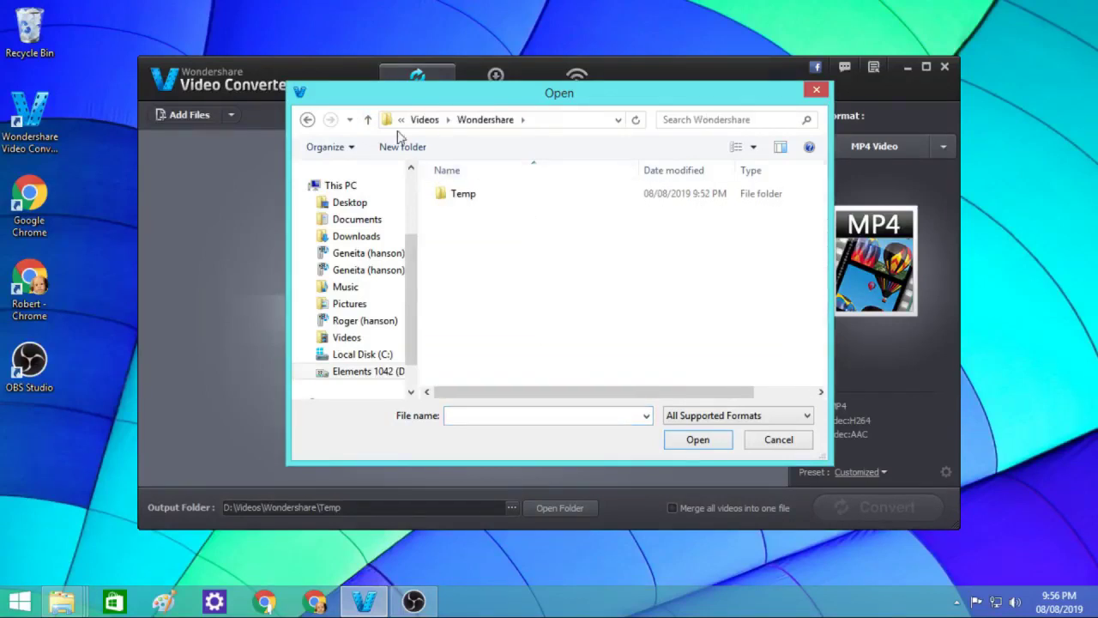
pyautogui.click(367, 120)
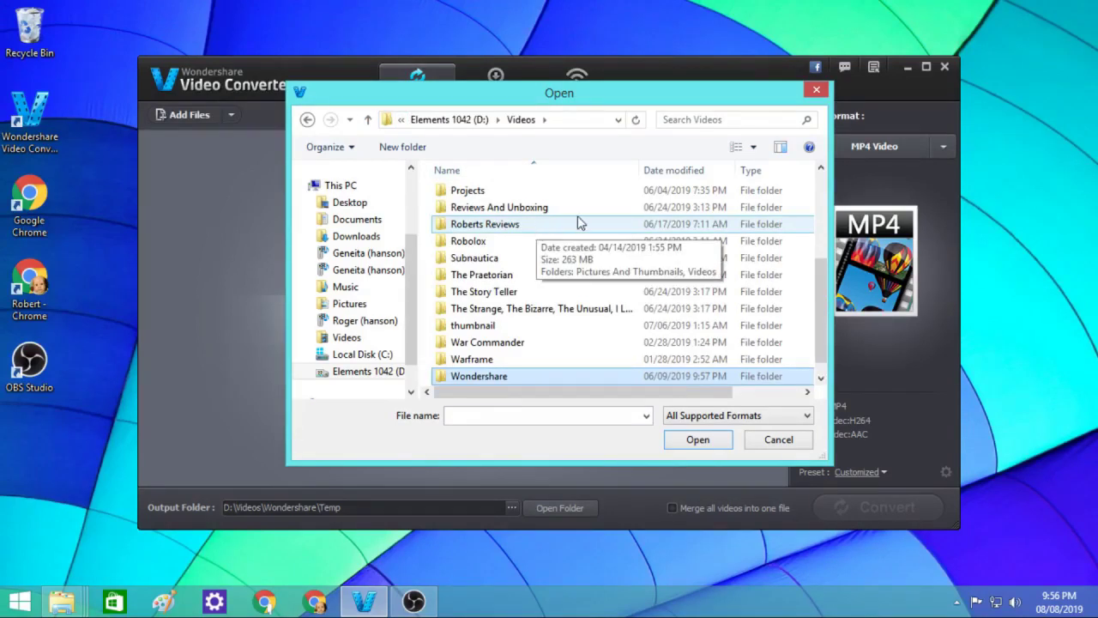
pyautogui.scroll(2, 577, 222)
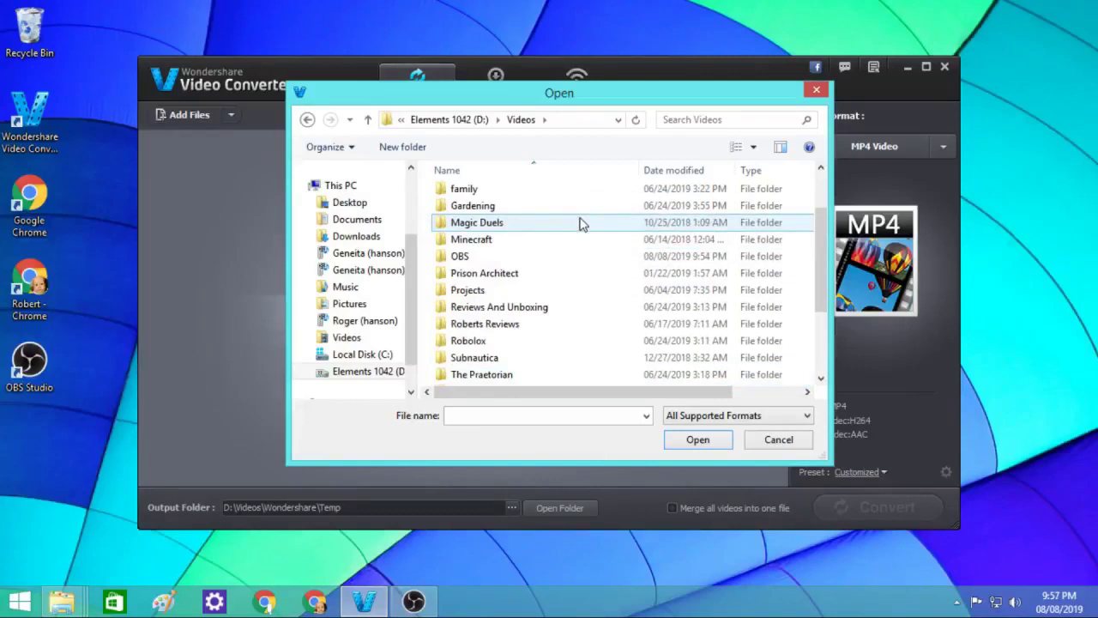
pyautogui.scroll(-3, 580, 242)
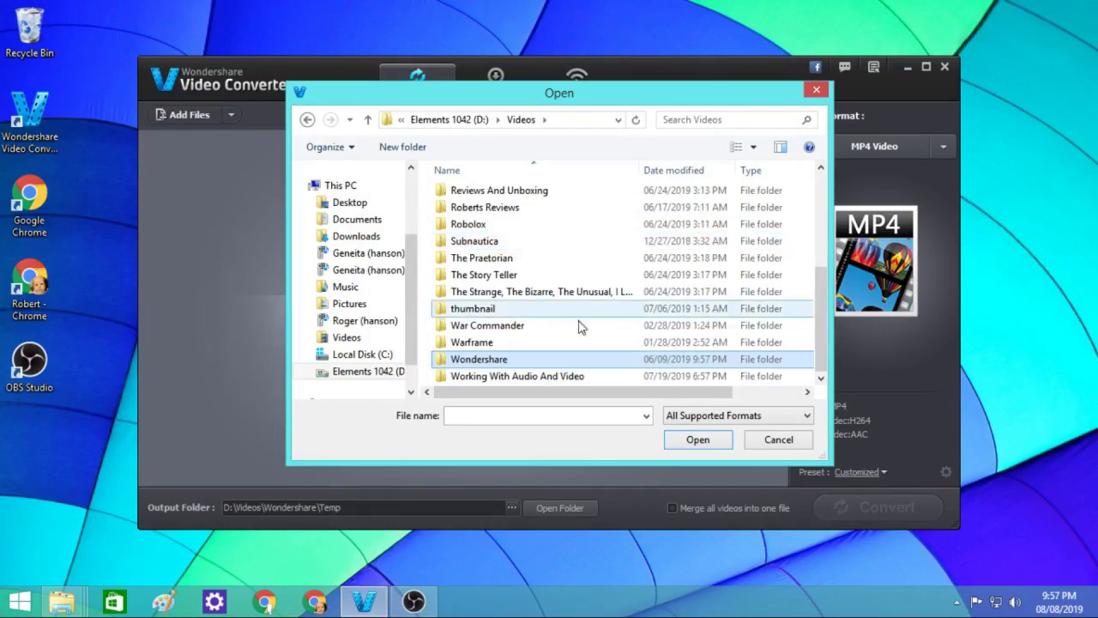
pyautogui.doubleClick(565, 376)
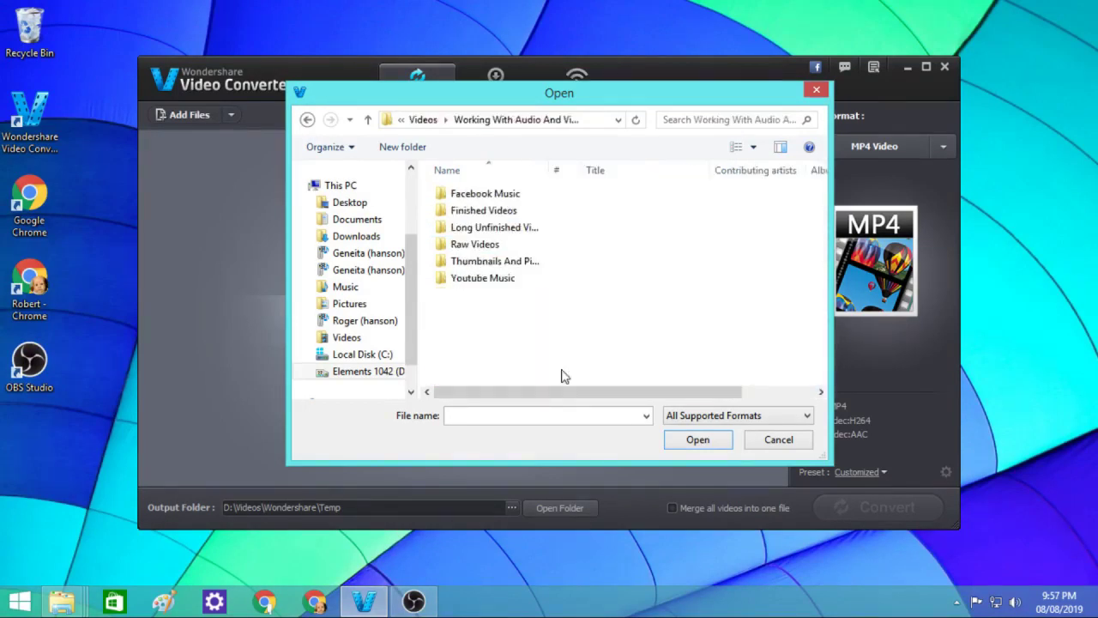
pyautogui.doubleClick(564, 248)
pyautogui.click(556, 216)
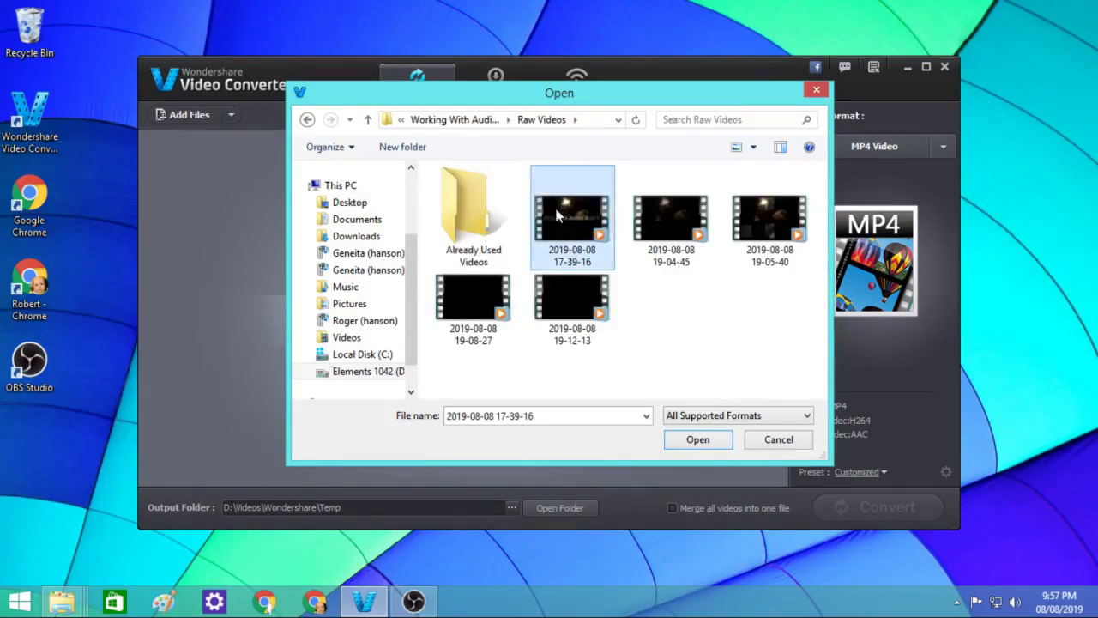
pyautogui.keyDown('shift'); pyautogui.click(554, 283); pyautogui.keyUp('shift')
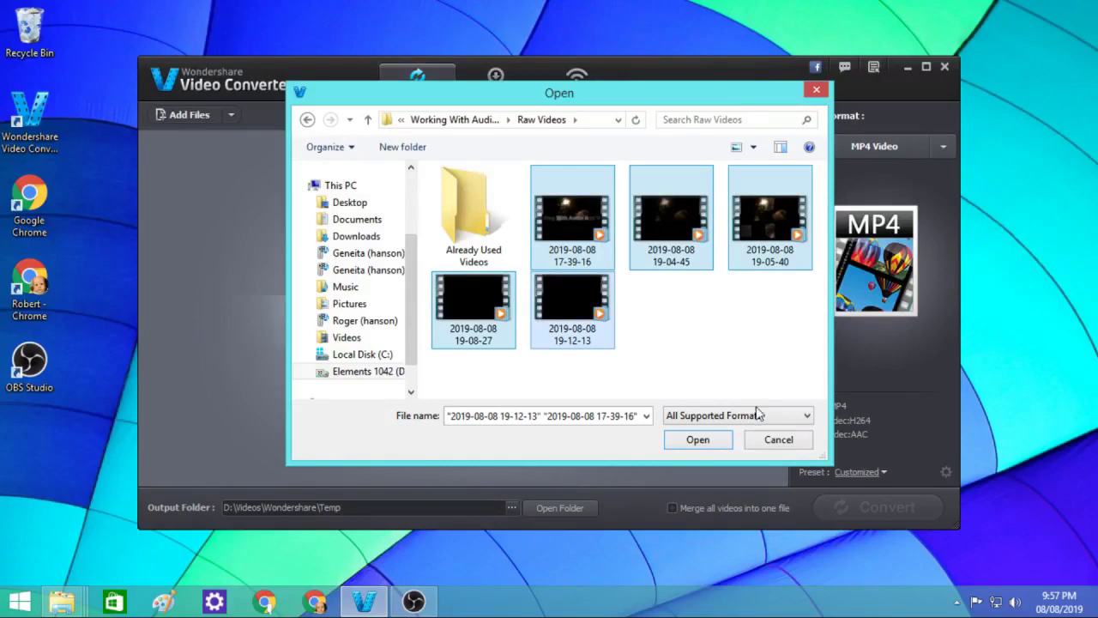
pyautogui.click(699, 439)
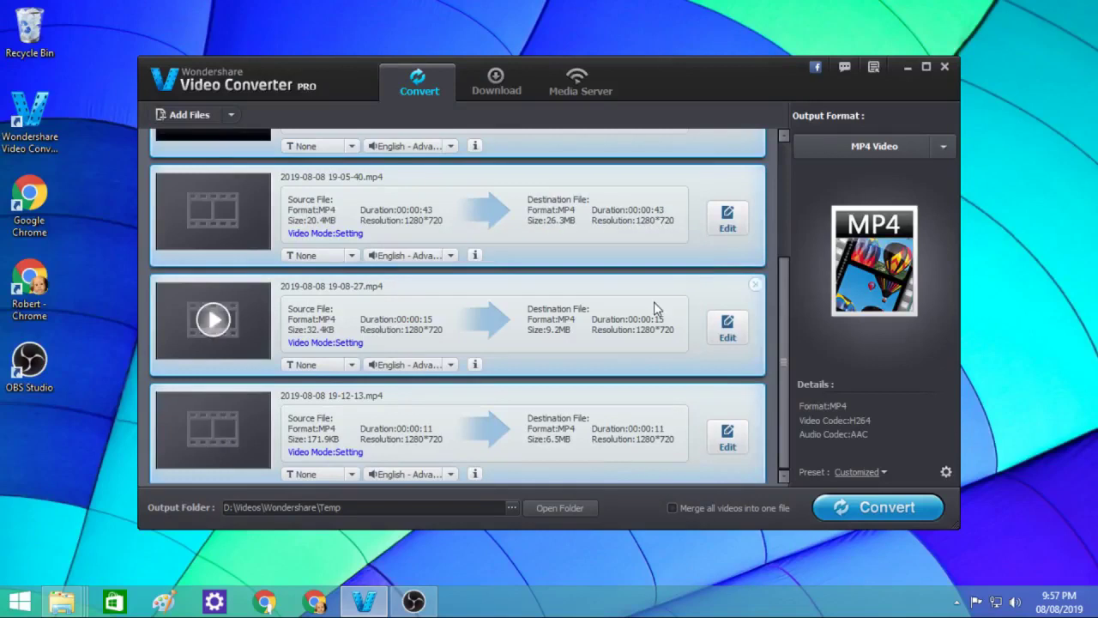
pyautogui.click(212, 319)
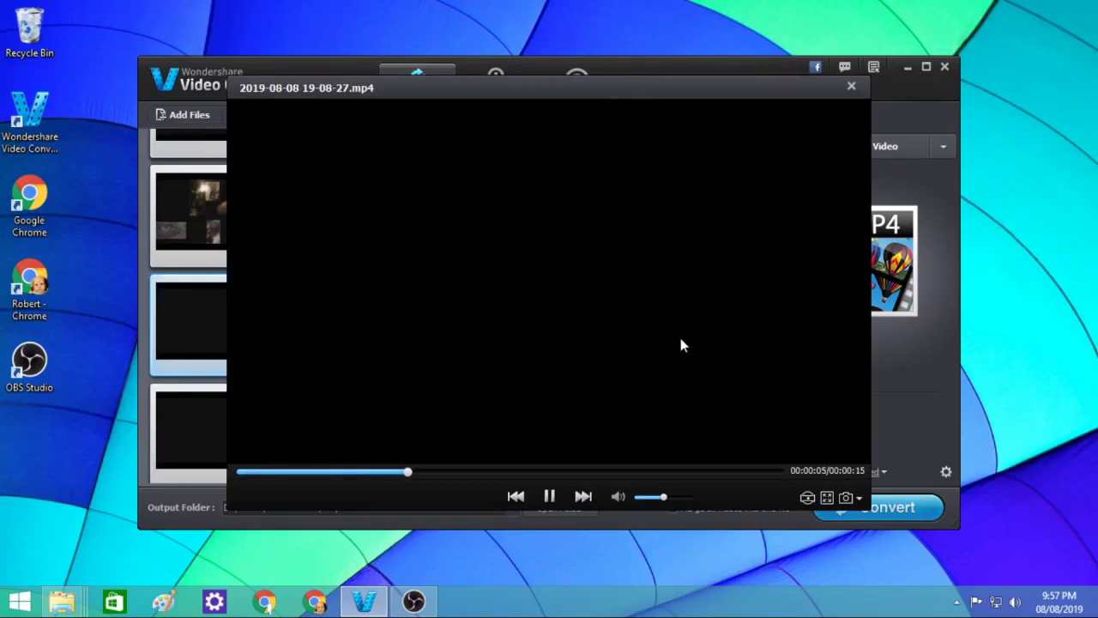
pyautogui.click(683, 497)
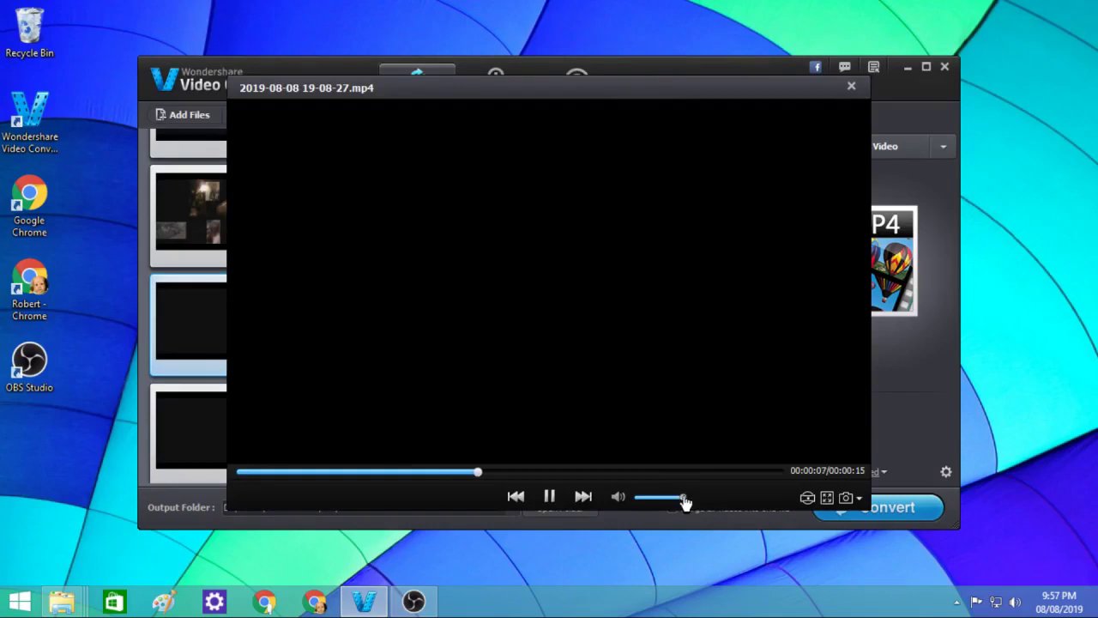
pyautogui.click(690, 498)
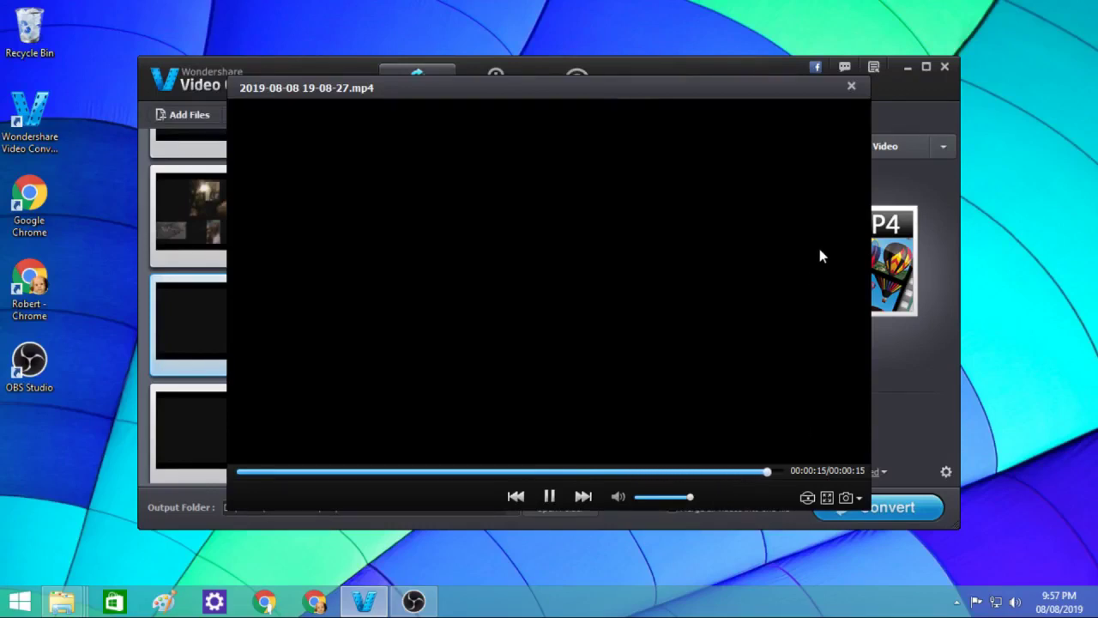
pyautogui.click(851, 87)
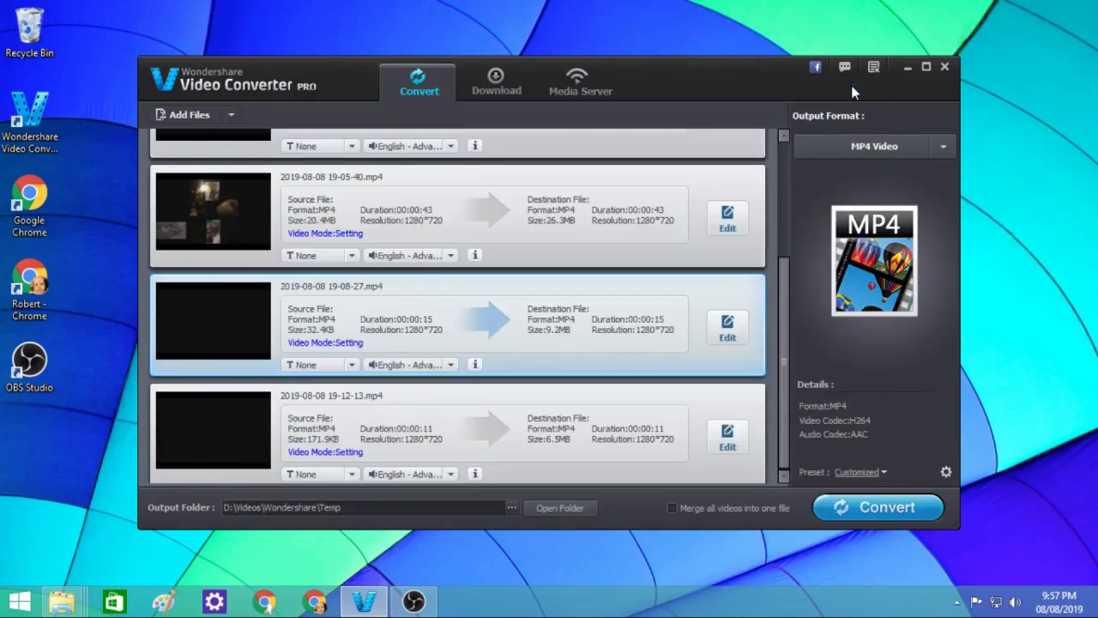
pyautogui.click(213, 320)
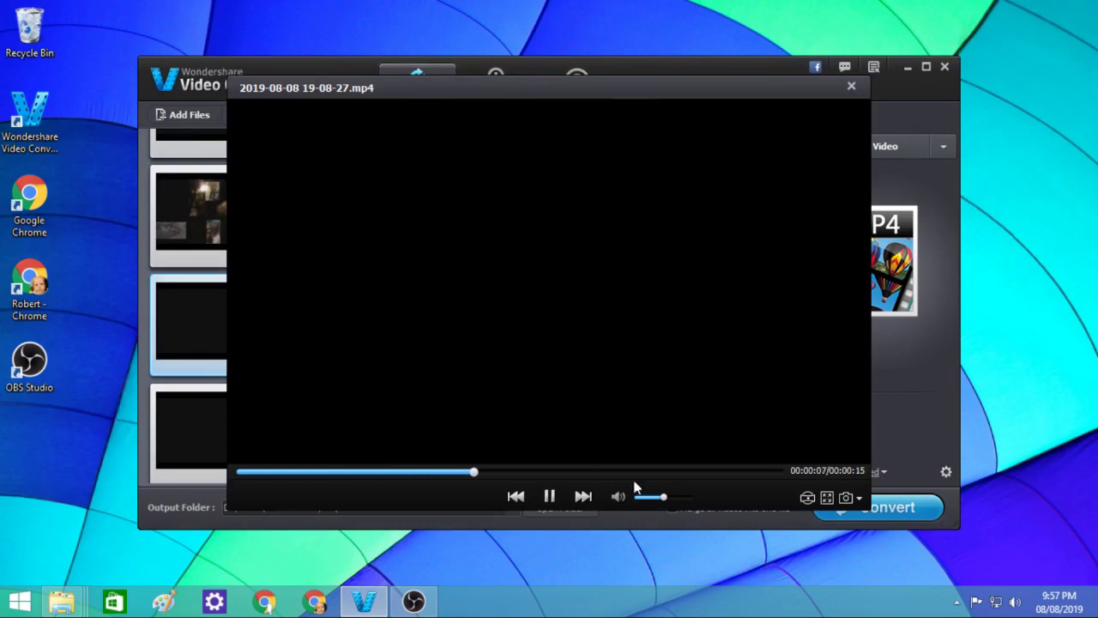
pyautogui.click(692, 499)
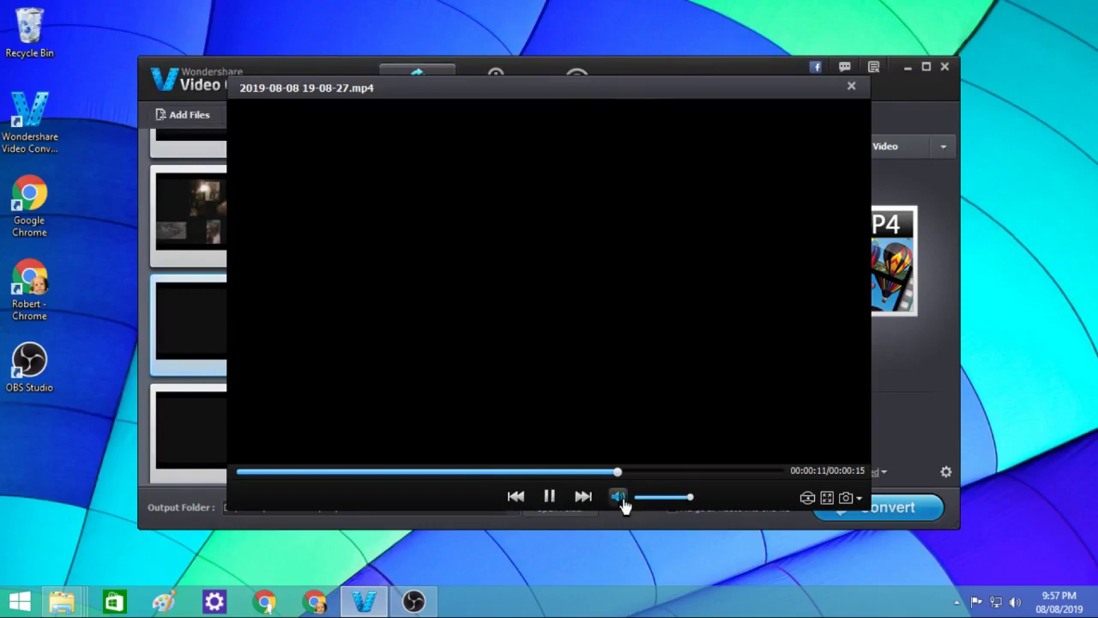
pyautogui.click(240, 472)
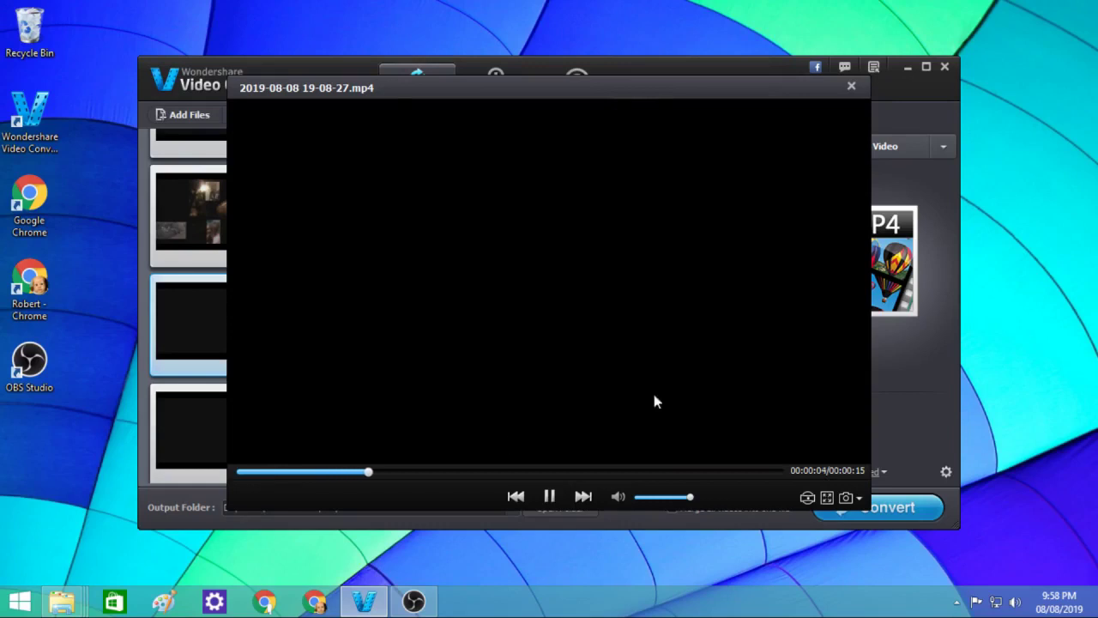
pyautogui.click(852, 86)
pyautogui.moveTo(590, 329)
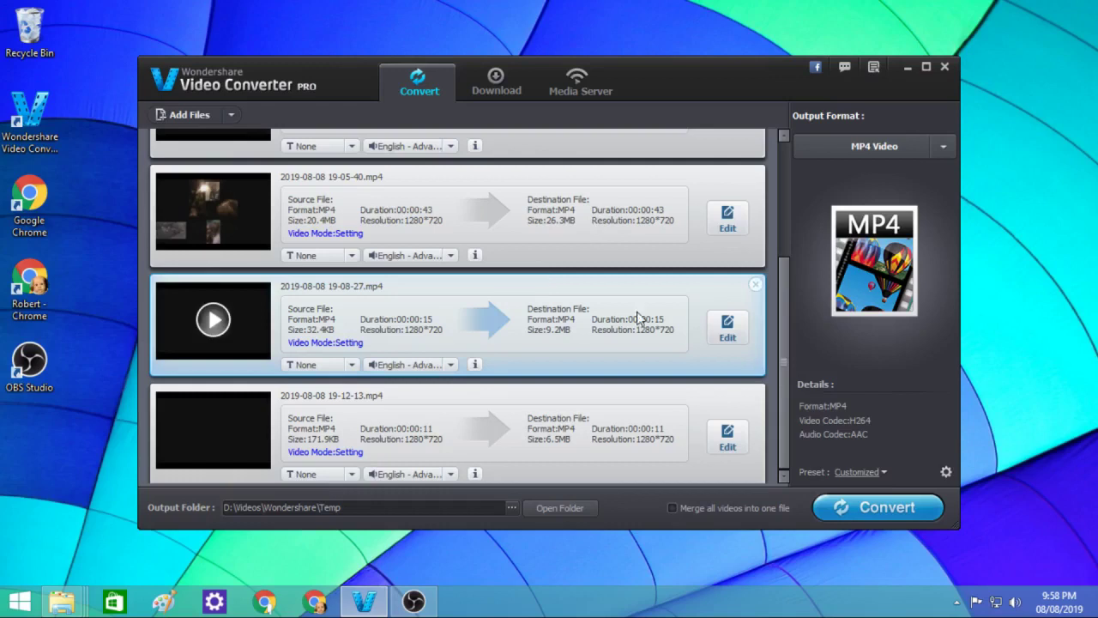
pyautogui.click(755, 285)
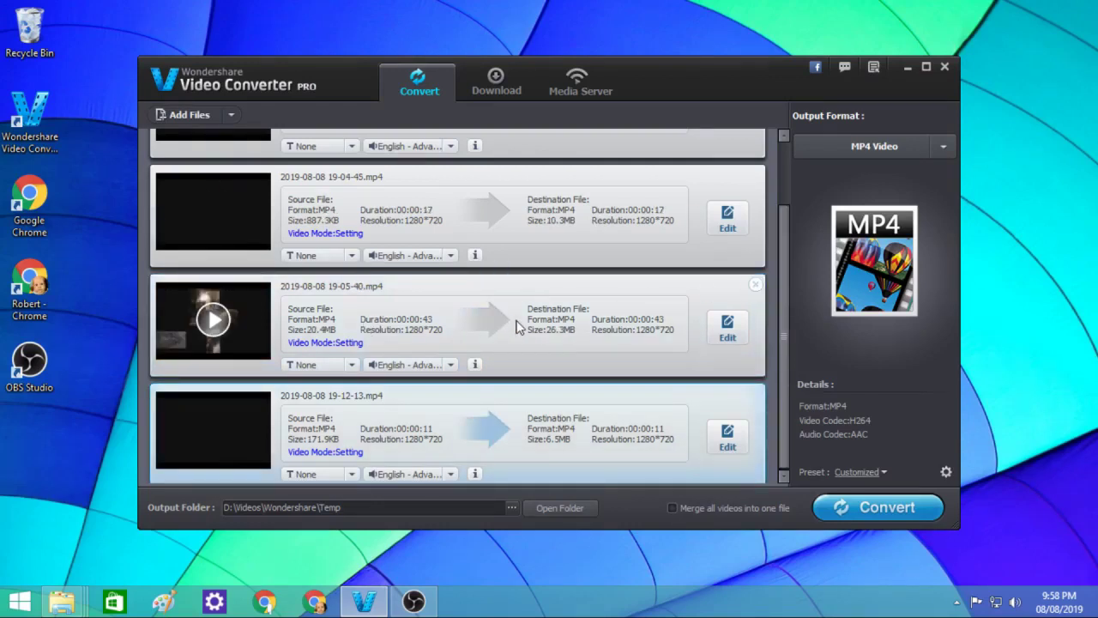
pyautogui.scroll(1, 387, 215)
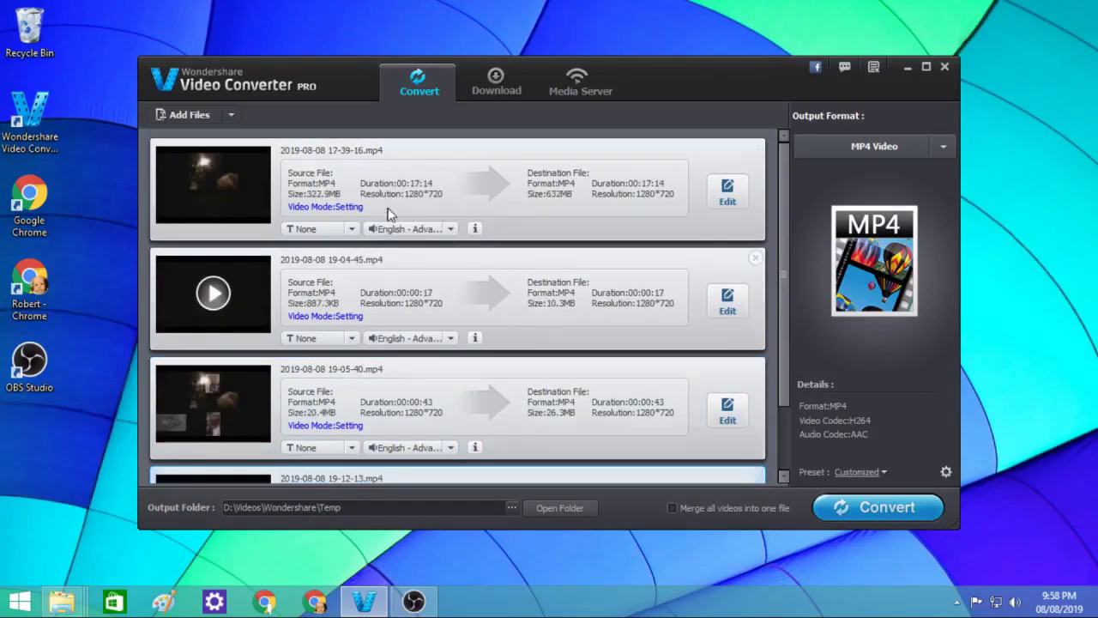
pyautogui.click(213, 293)
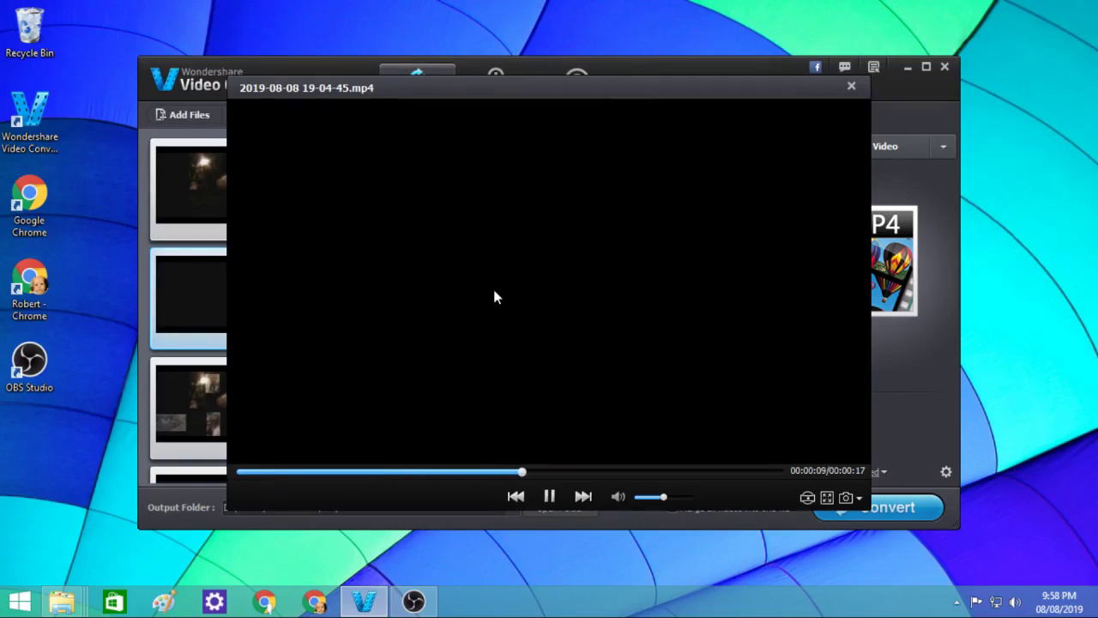
pyautogui.click(852, 88)
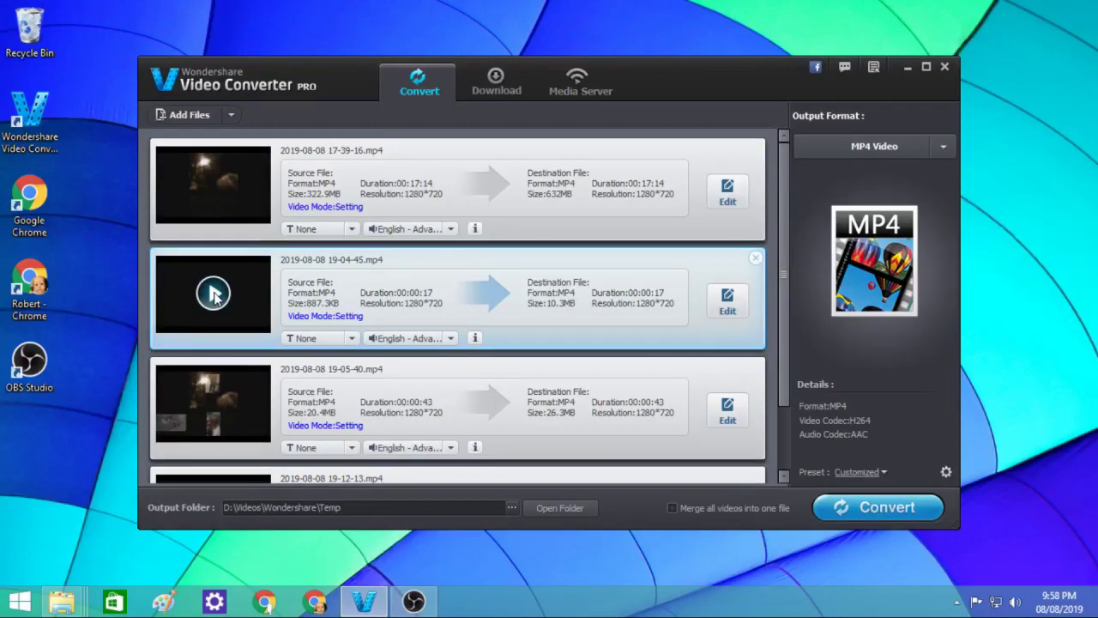
pyautogui.click(755, 258)
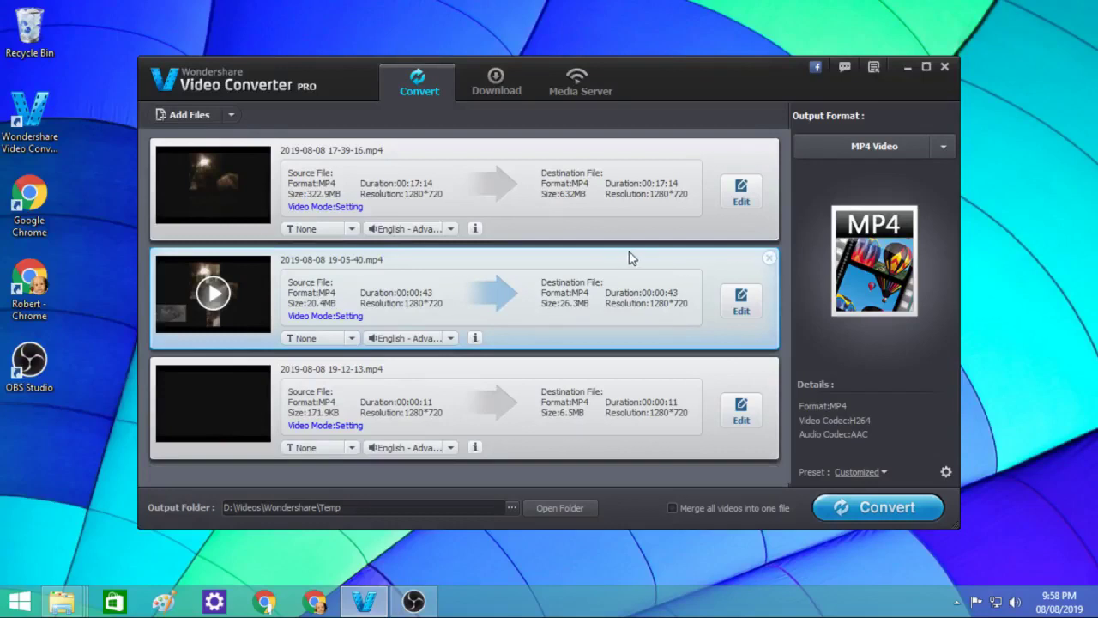
pyautogui.click(213, 294)
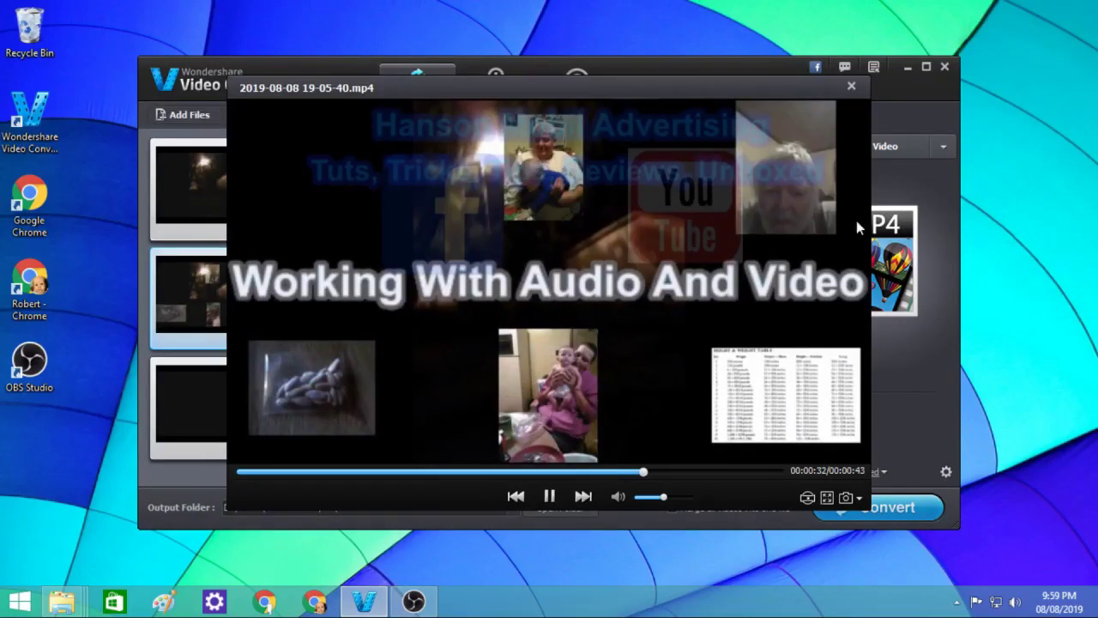
pyautogui.click(851, 88)
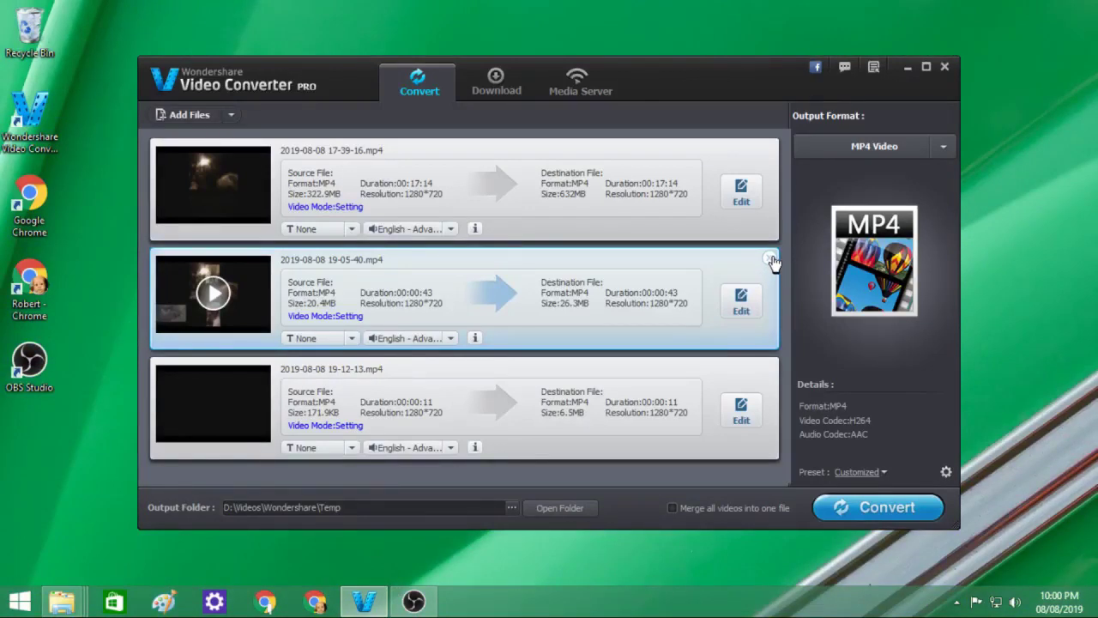
pyautogui.click(770, 259)
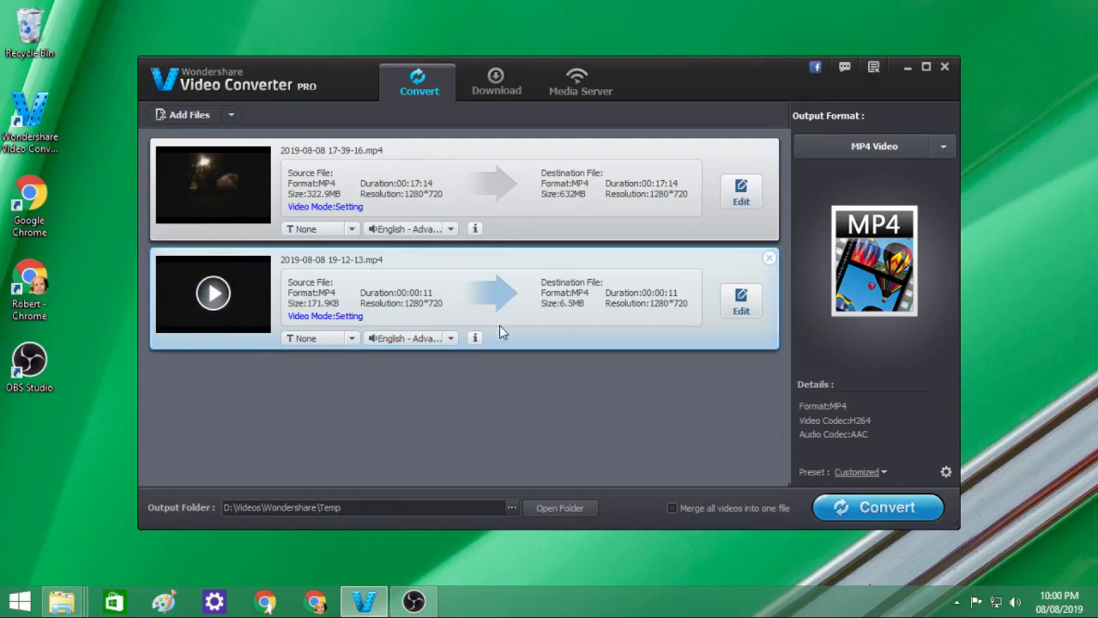
pyautogui.click(215, 294)
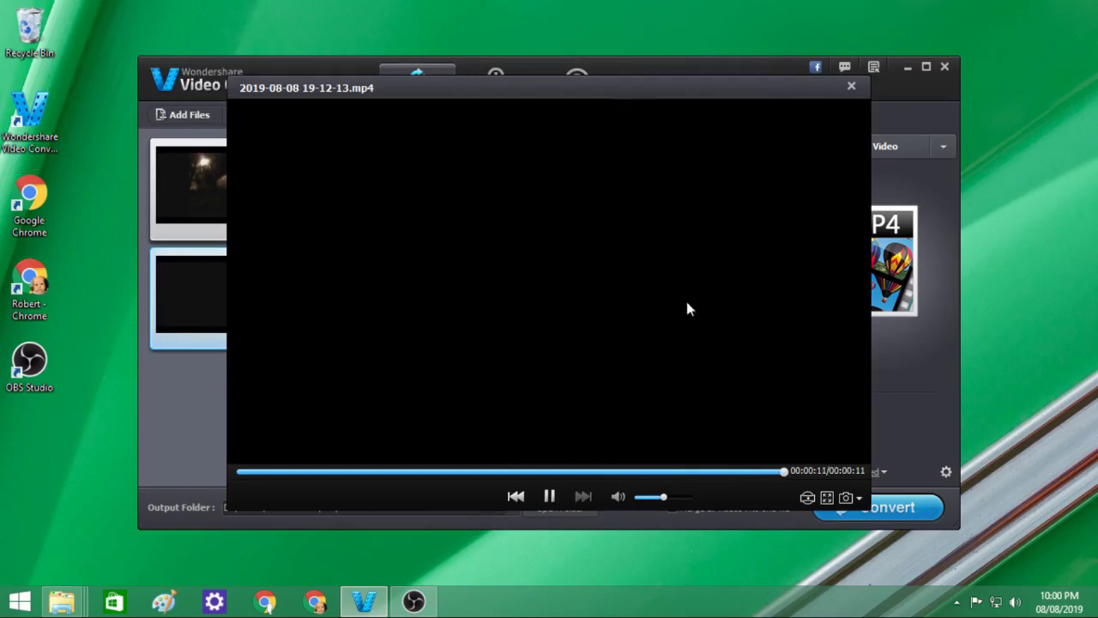
pyautogui.click(851, 86)
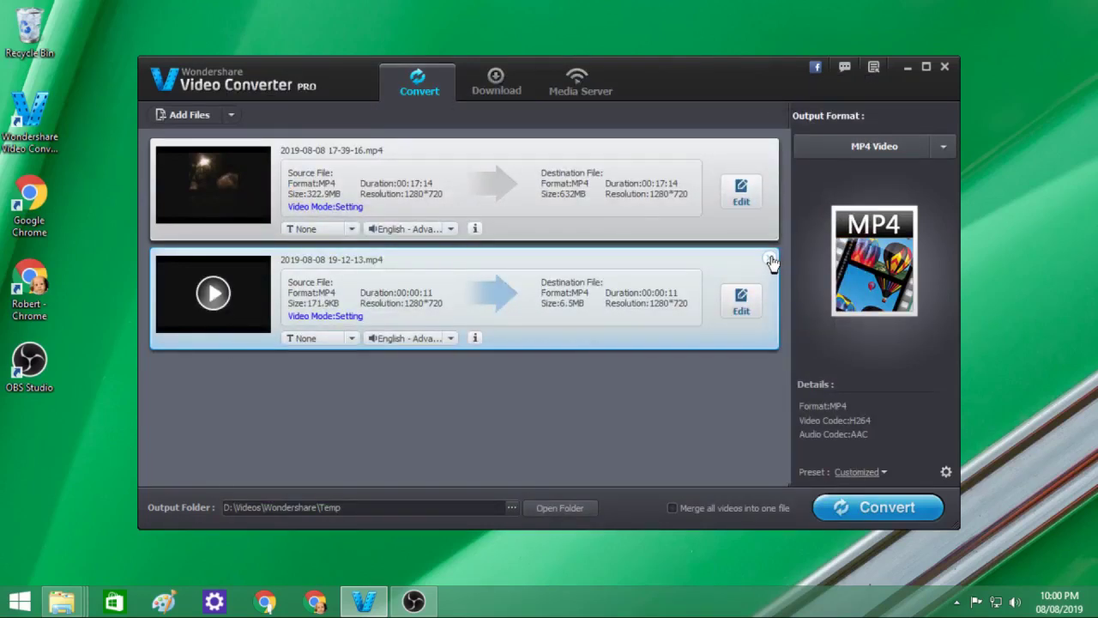
pyautogui.click(771, 259)
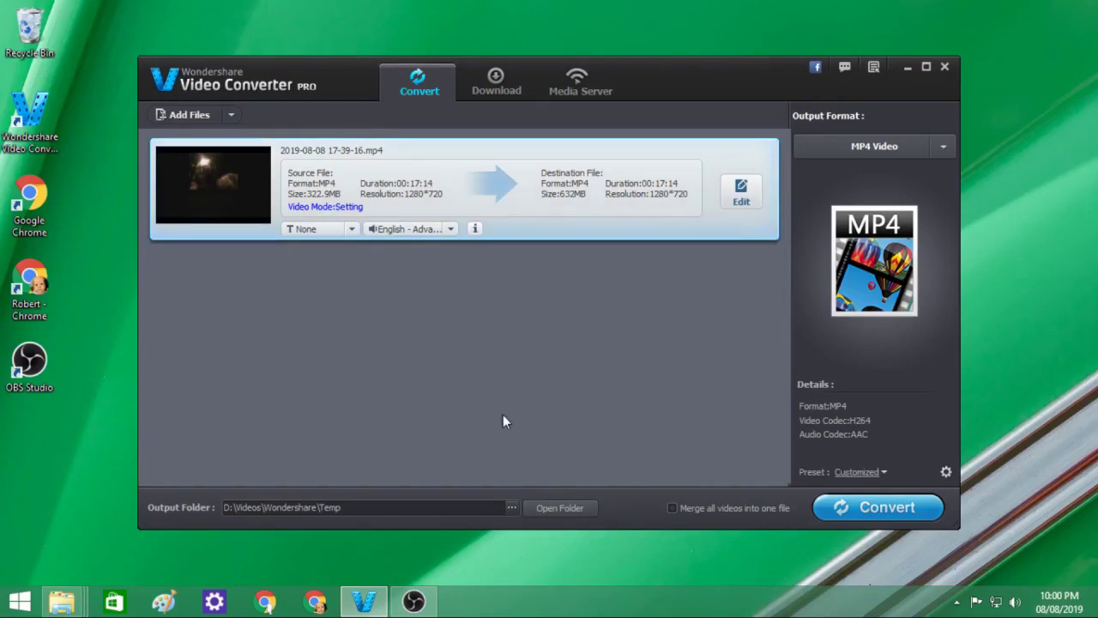
pyautogui.moveTo(62, 600)
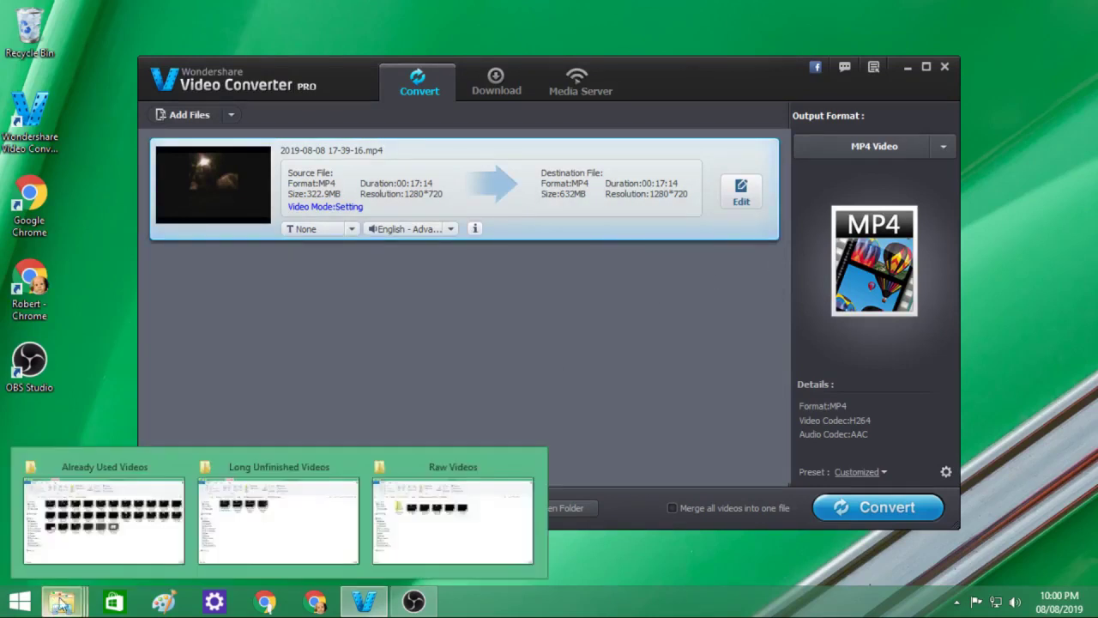
pyautogui.moveTo(273, 530)
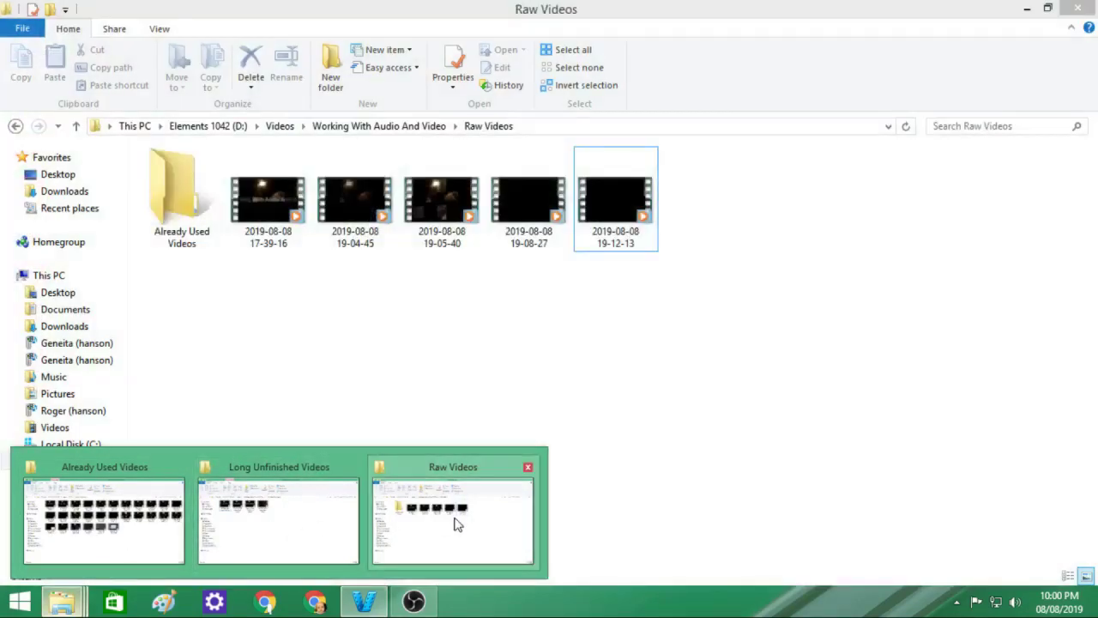
pyautogui.click(458, 524)
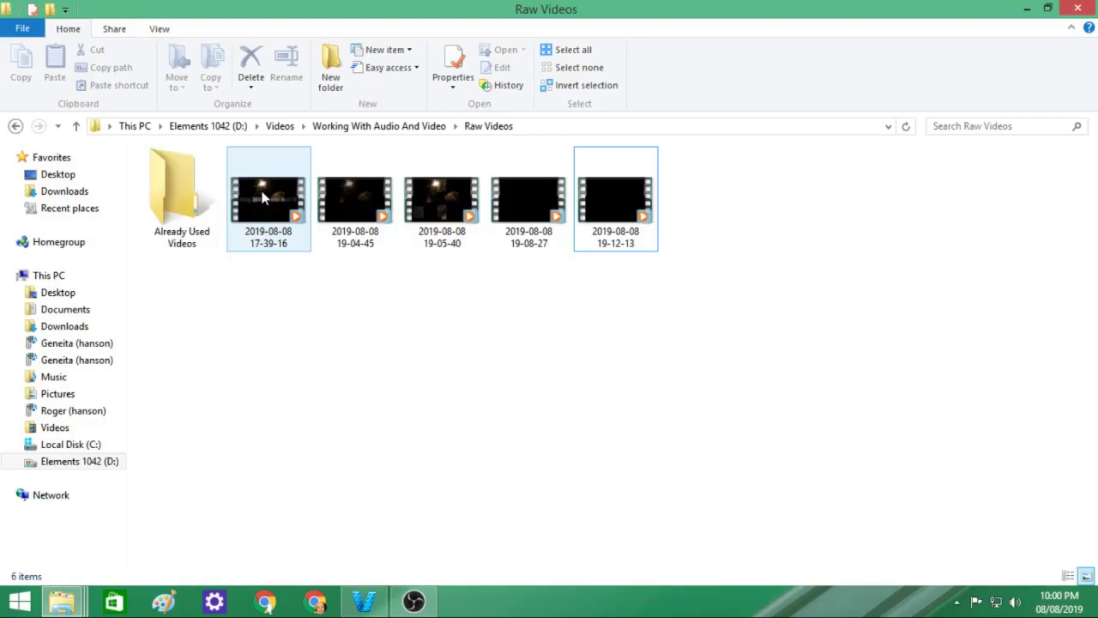
pyautogui.moveTo(262, 197)
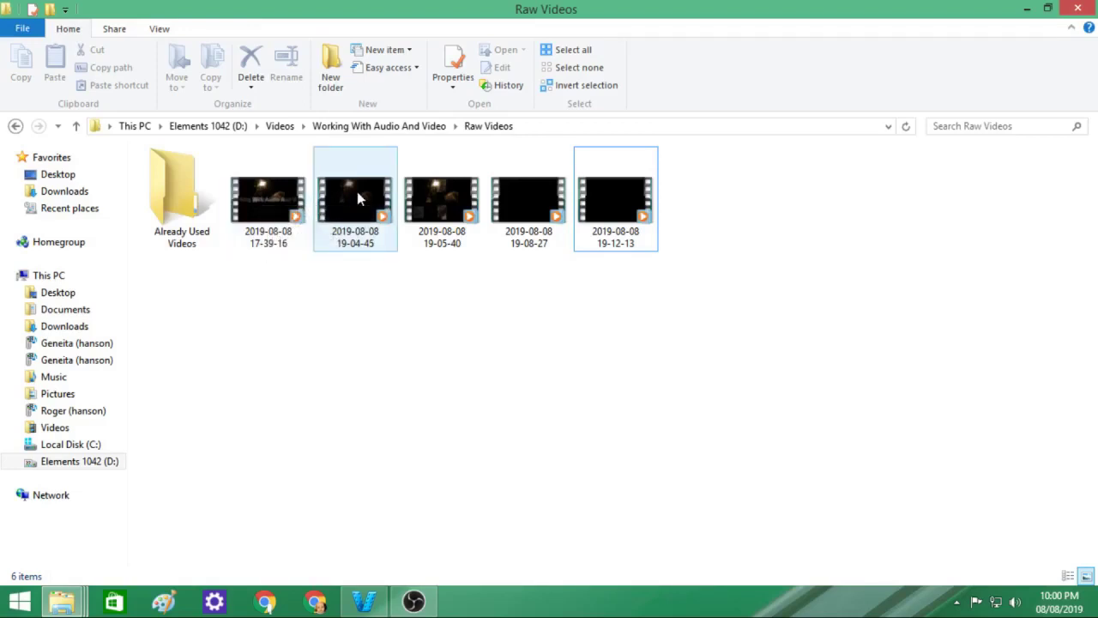
pyautogui.click(335, 224)
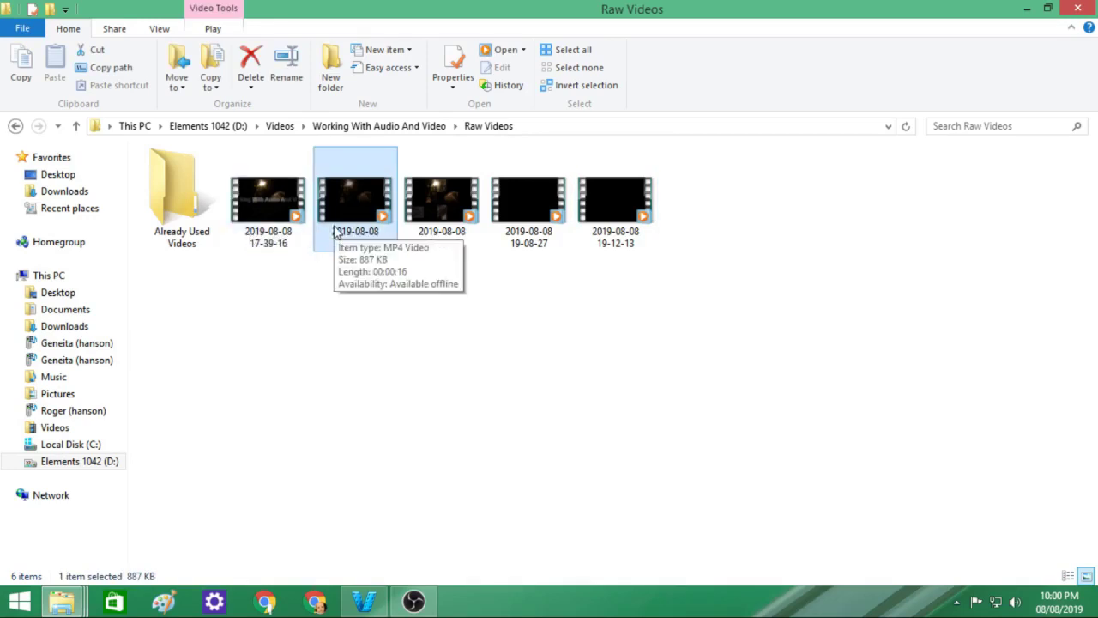
pyautogui.moveTo(452, 234)
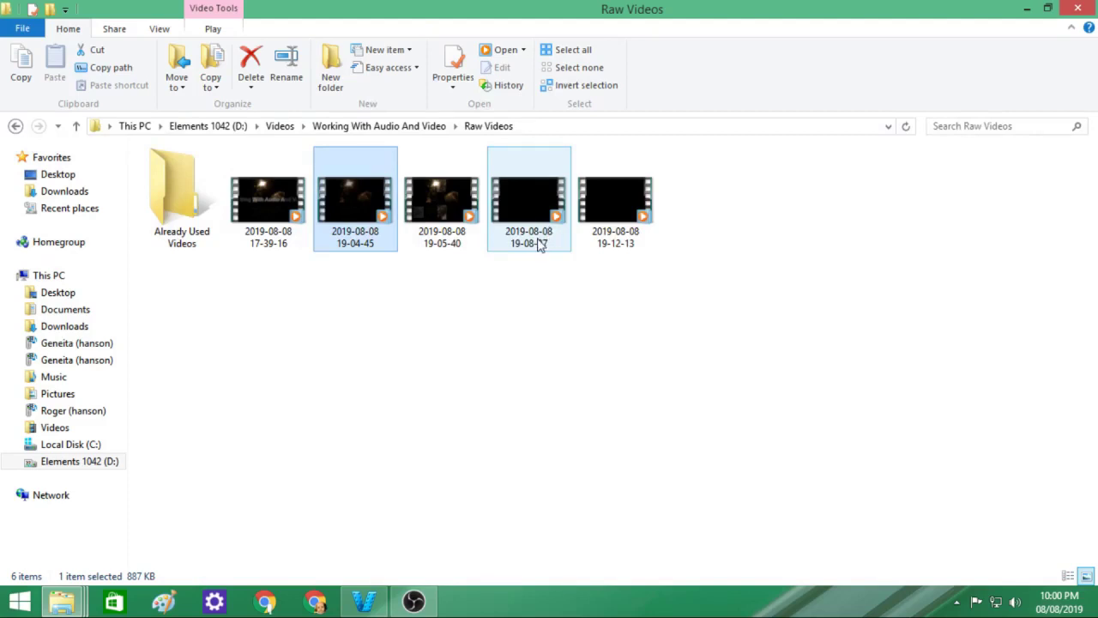
pyautogui.moveTo(540, 244)
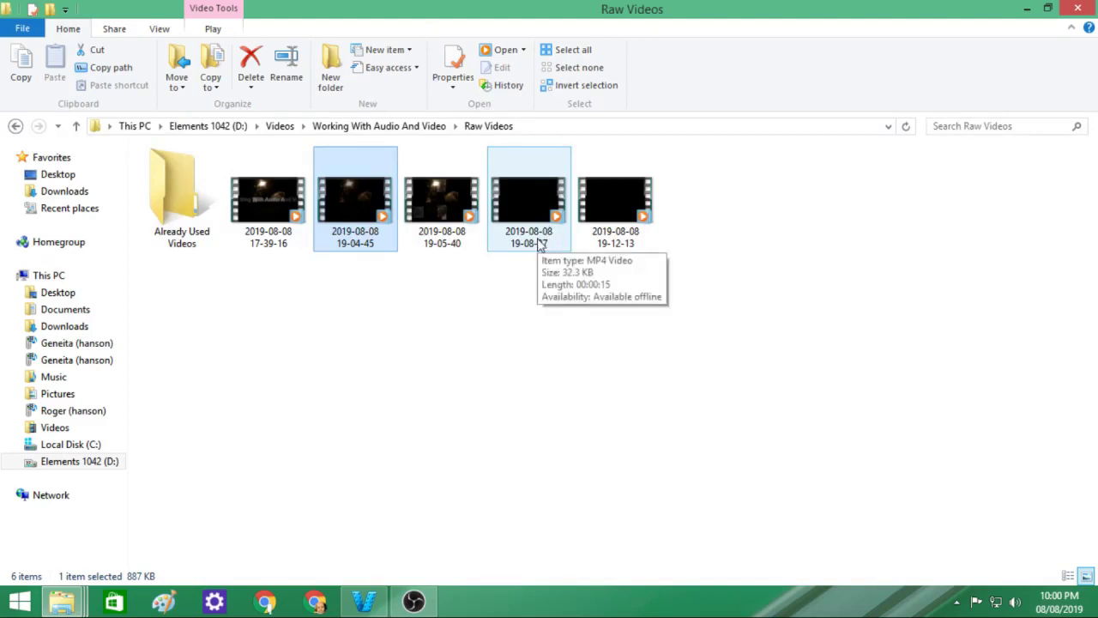
pyautogui.moveTo(604, 243)
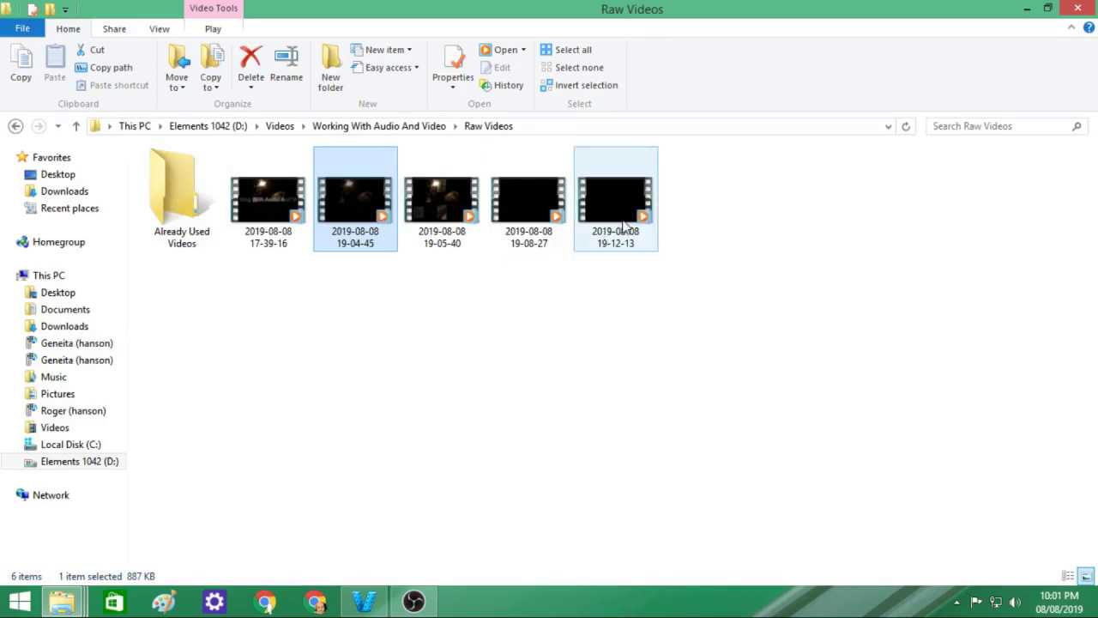
pyautogui.keyDown('shift'); pyautogui.click(624, 225); pyautogui.keyUp('shift')
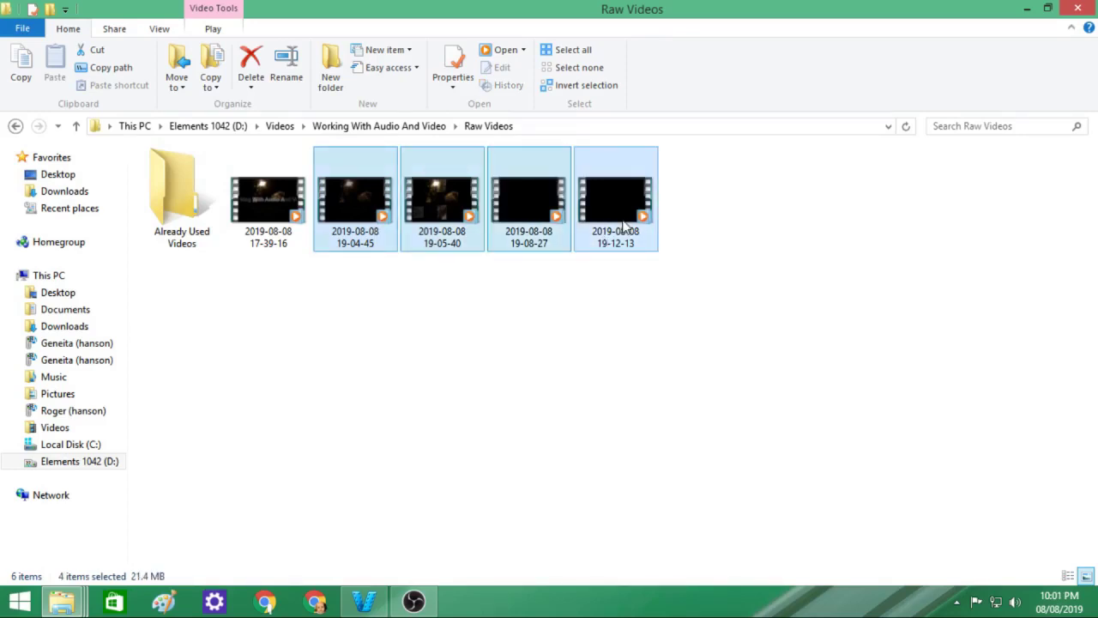
pyautogui.rightClick(625, 226)
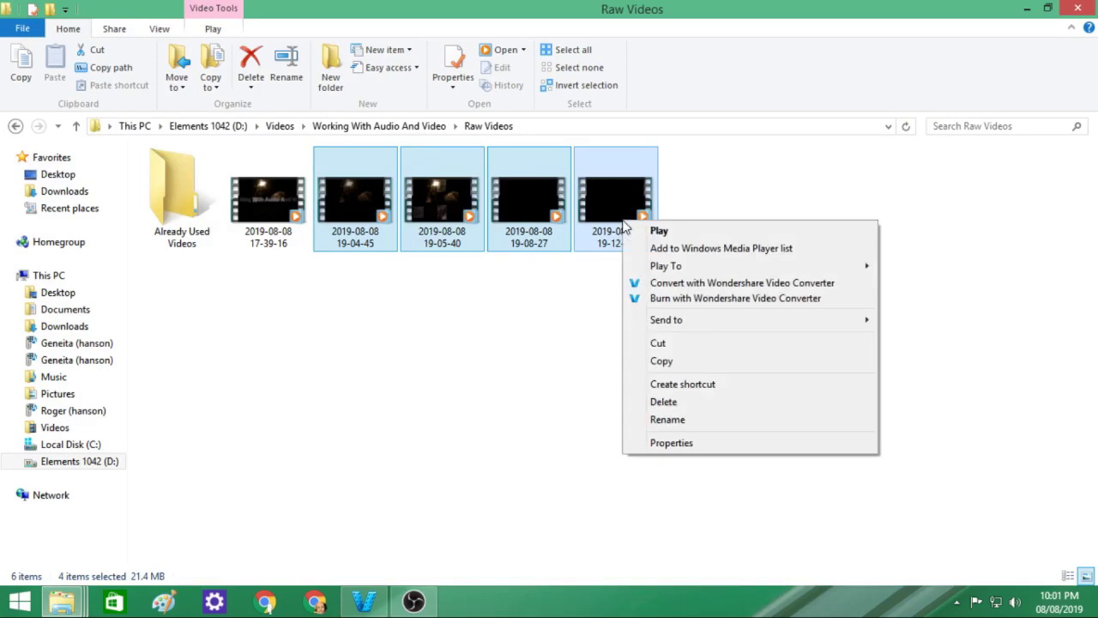
pyautogui.click(714, 403)
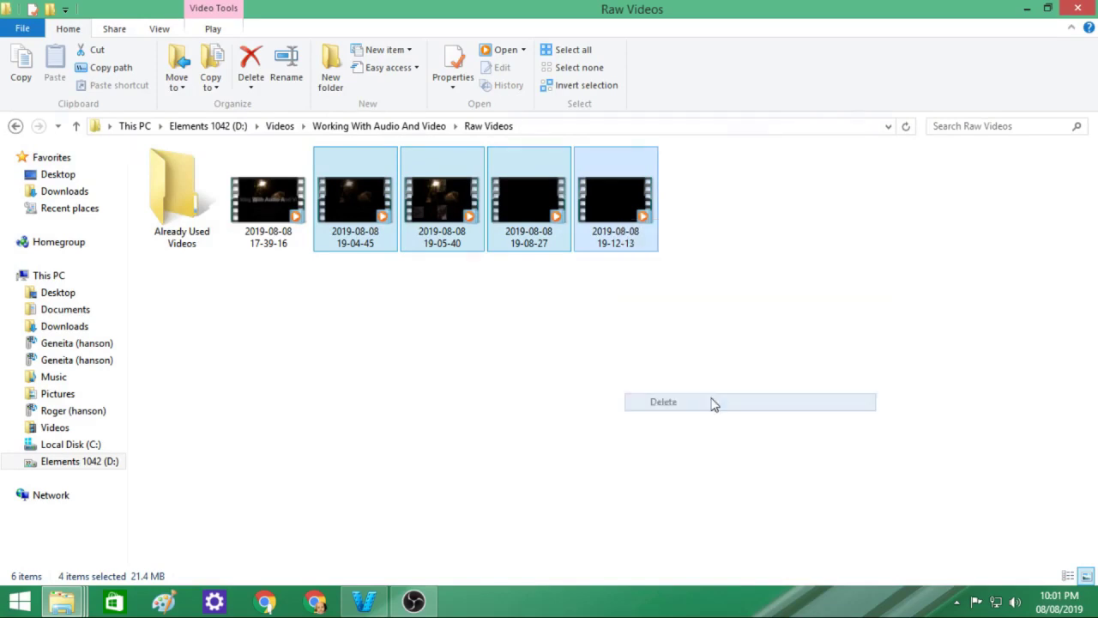
pyautogui.click(279, 126)
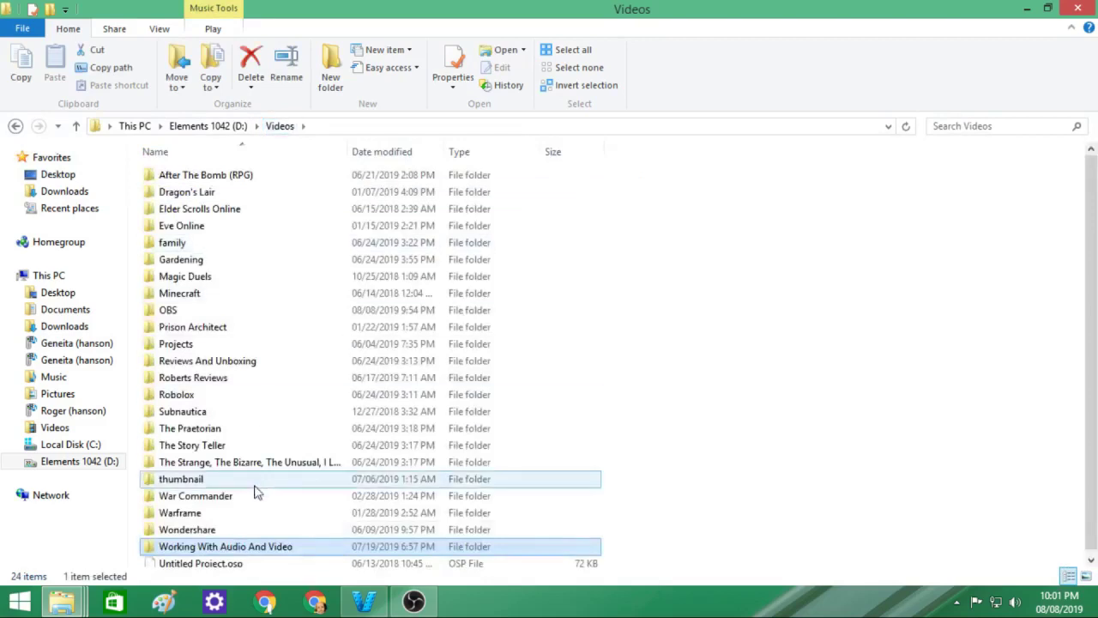
pyautogui.doubleClick(255, 529)
pyautogui.click(181, 182)
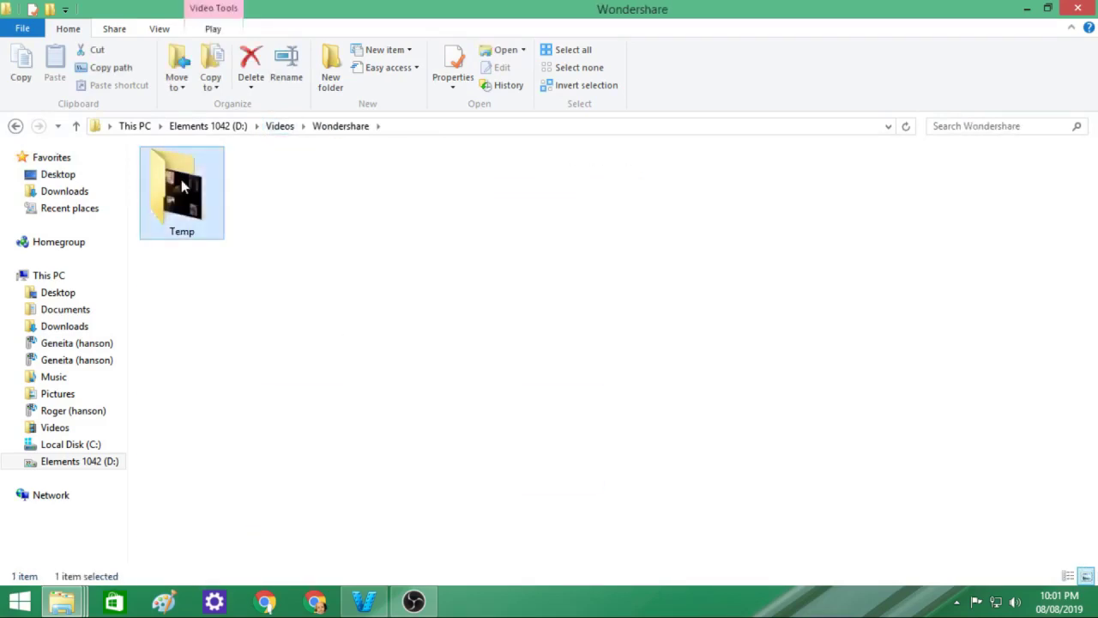
pyautogui.doubleClick(181, 184)
pyautogui.click(254, 193)
pyautogui.rightClick(254, 191)
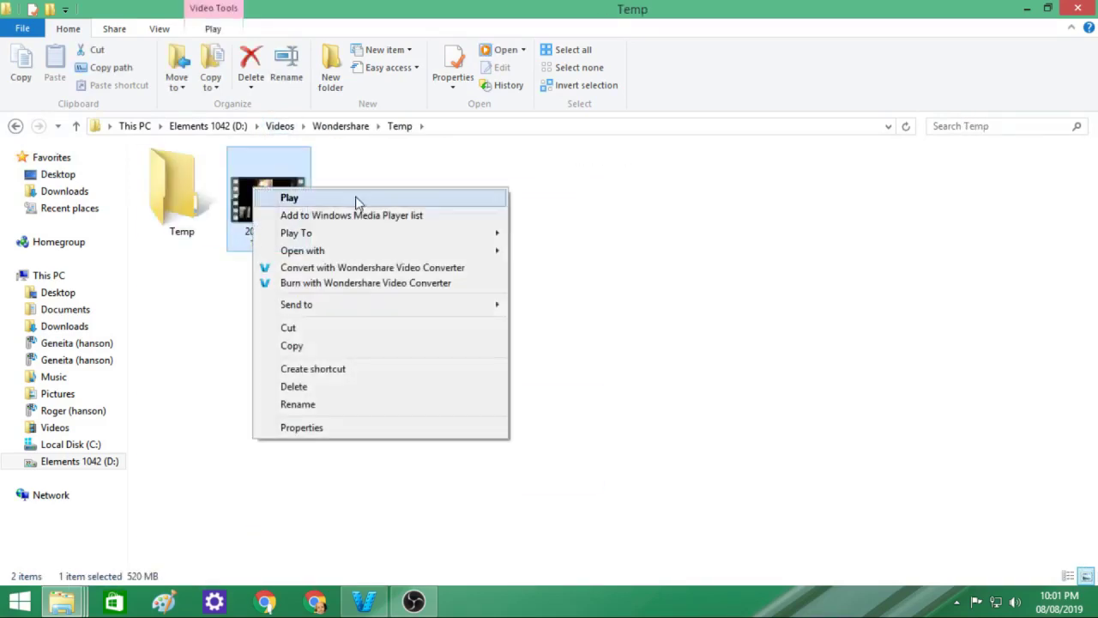
pyautogui.click(383, 330)
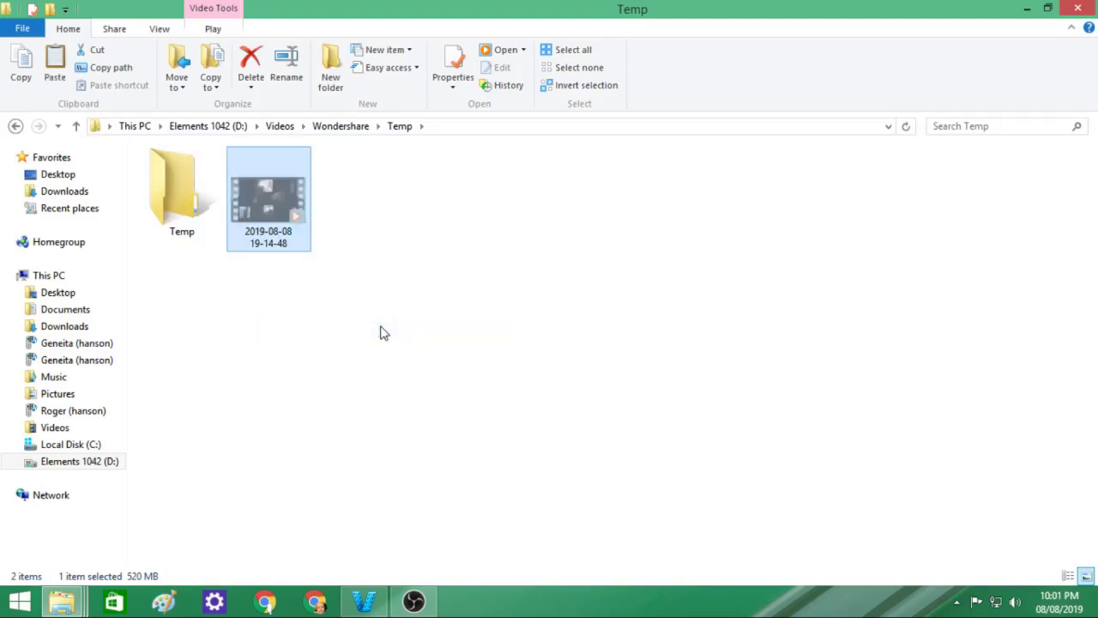
# Paste the cut video into Videos\Working With Audio And Video\Raw Videos
pyautogui.click(282, 129)
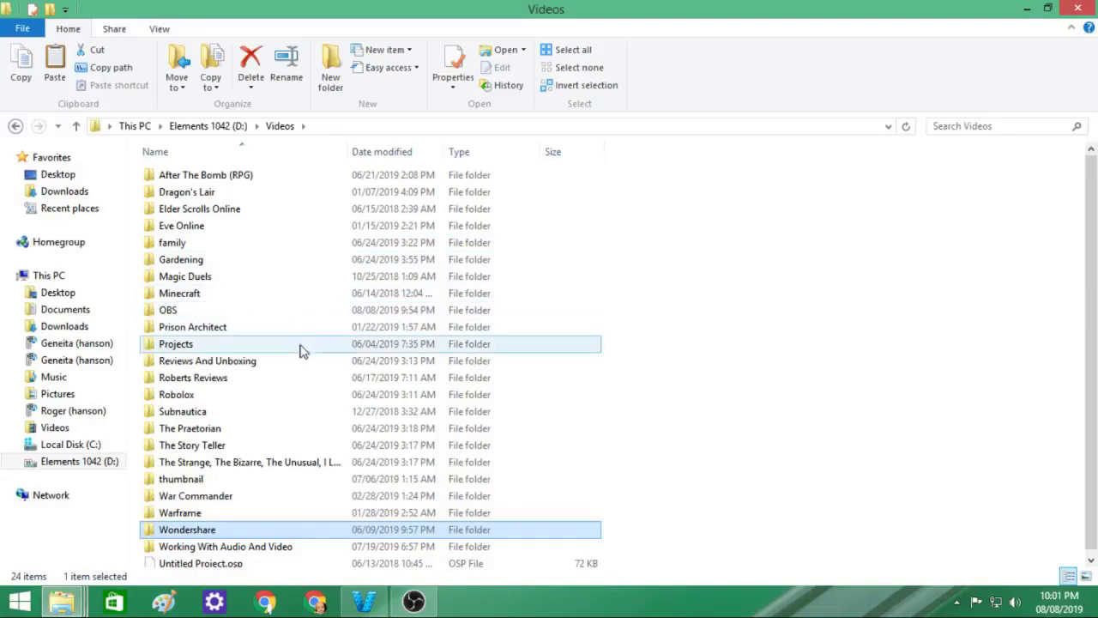
pyautogui.doubleClick(282, 549)
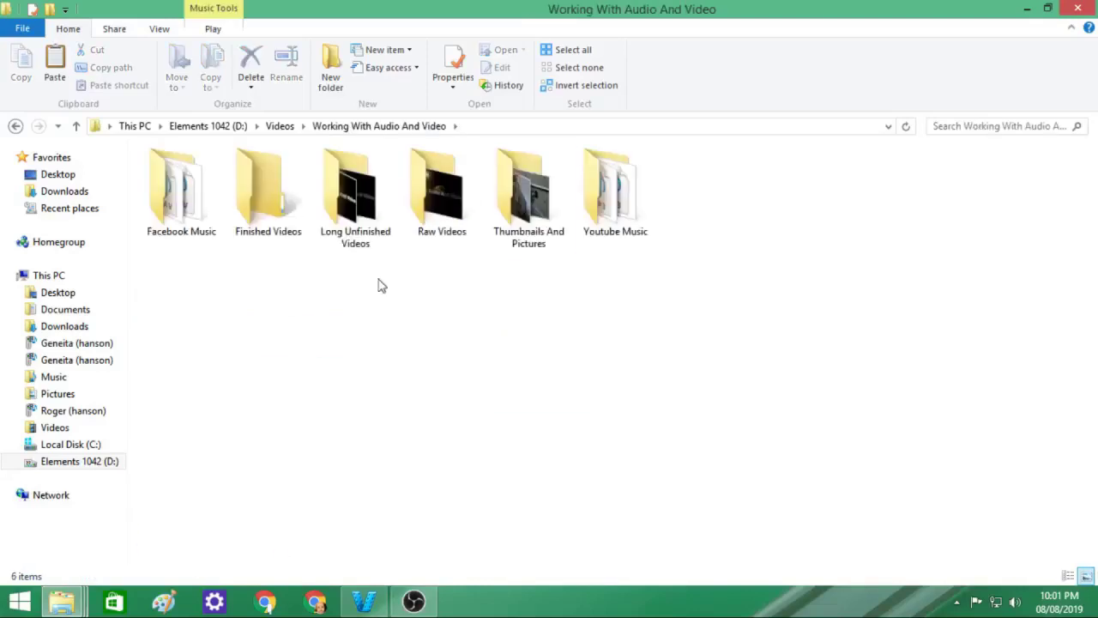
pyautogui.doubleClick(467, 210)
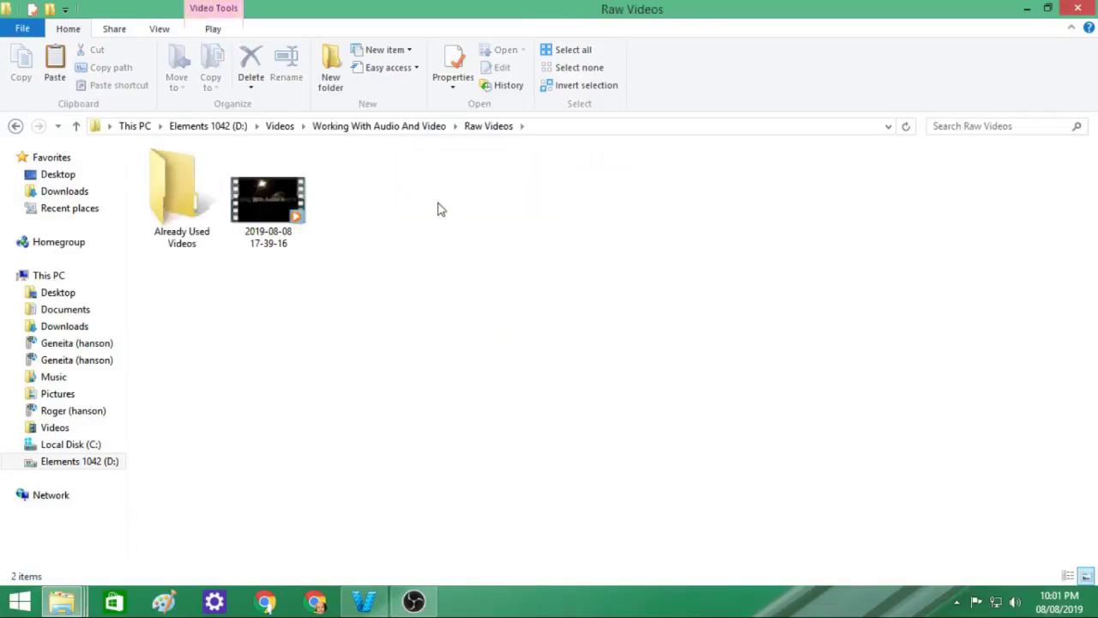
pyautogui.rightClick(366, 197)
pyautogui.click(464, 304)
pyautogui.click(437, 337)
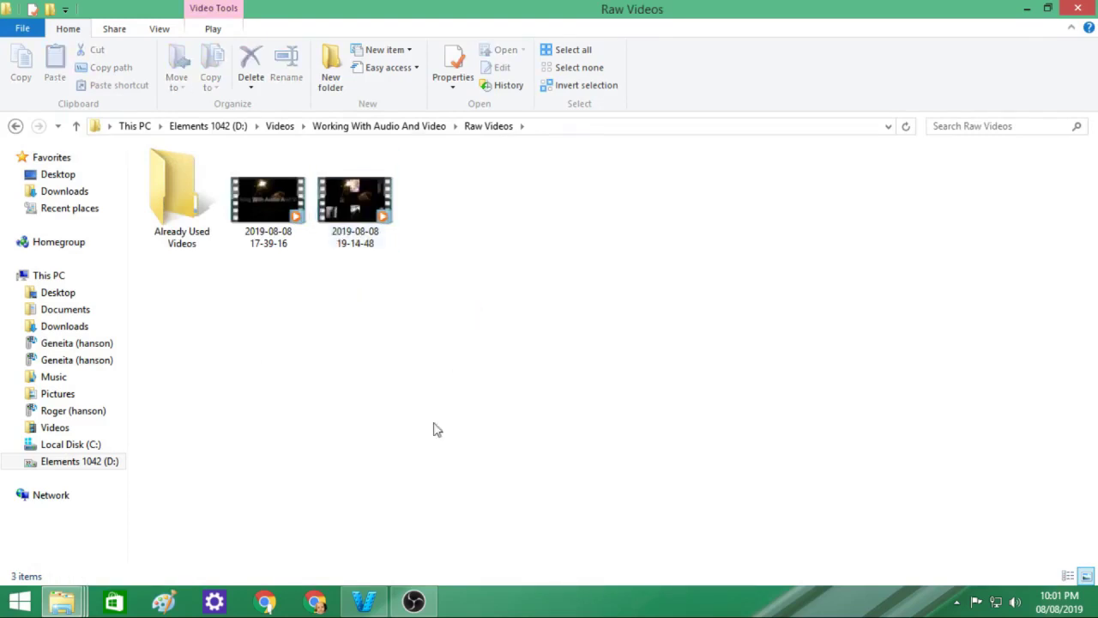
pyautogui.click(414, 603)
pyautogui.click(414, 603)
pyautogui.click(364, 601)
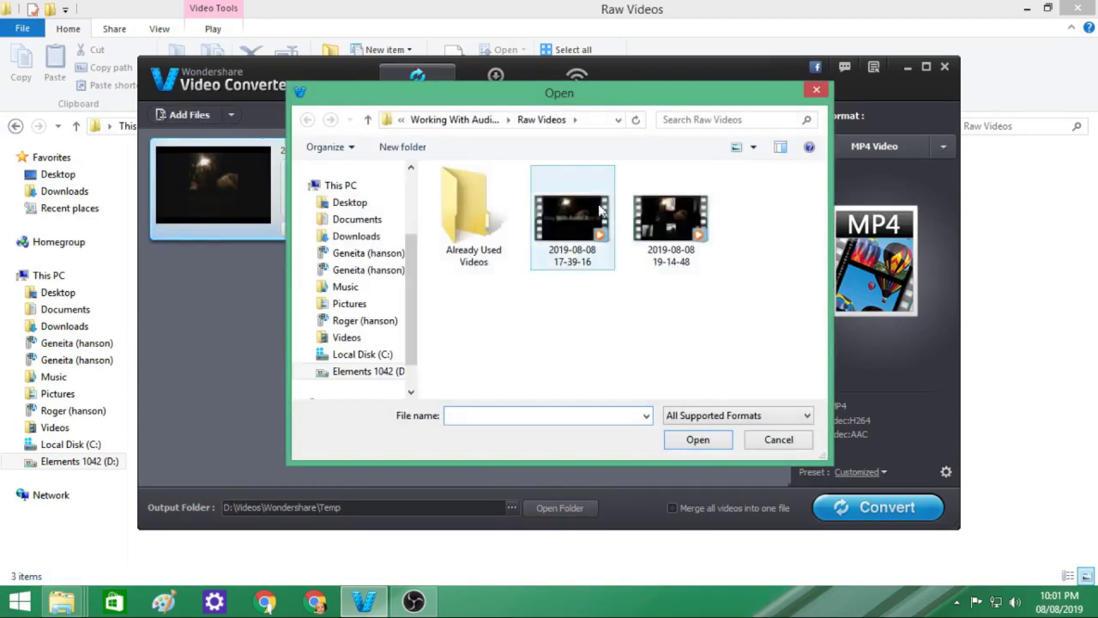
pyautogui.click(658, 215)
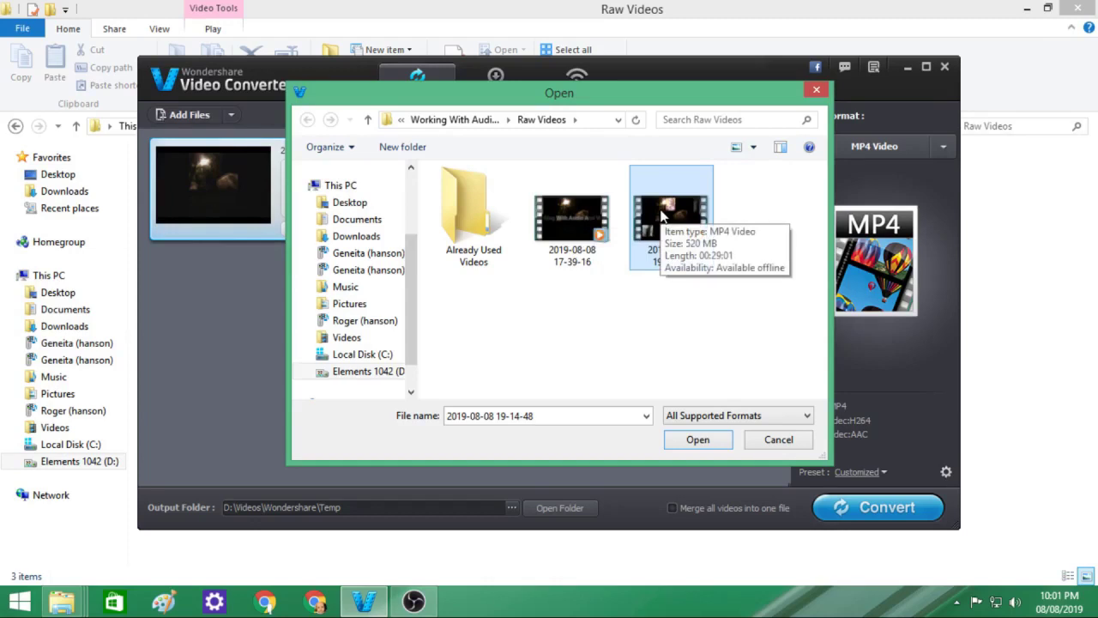
pyautogui.click(699, 441)
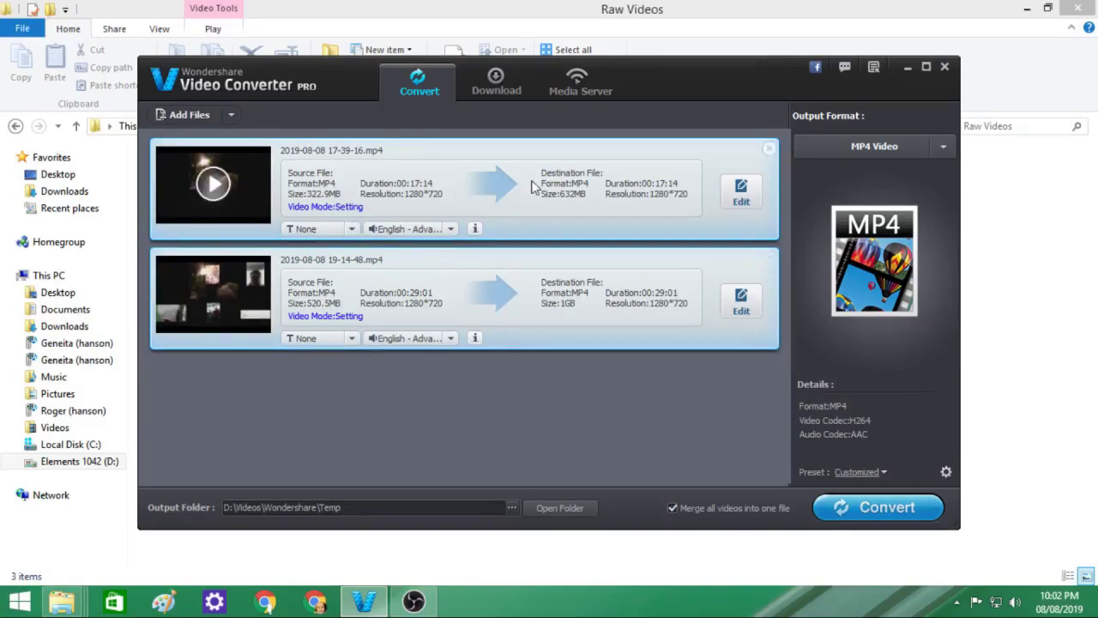
# Minimize OBS Studio and review the converter's whole clip list, checking which videos are finished and which are pending
pyautogui.click(418, 603)
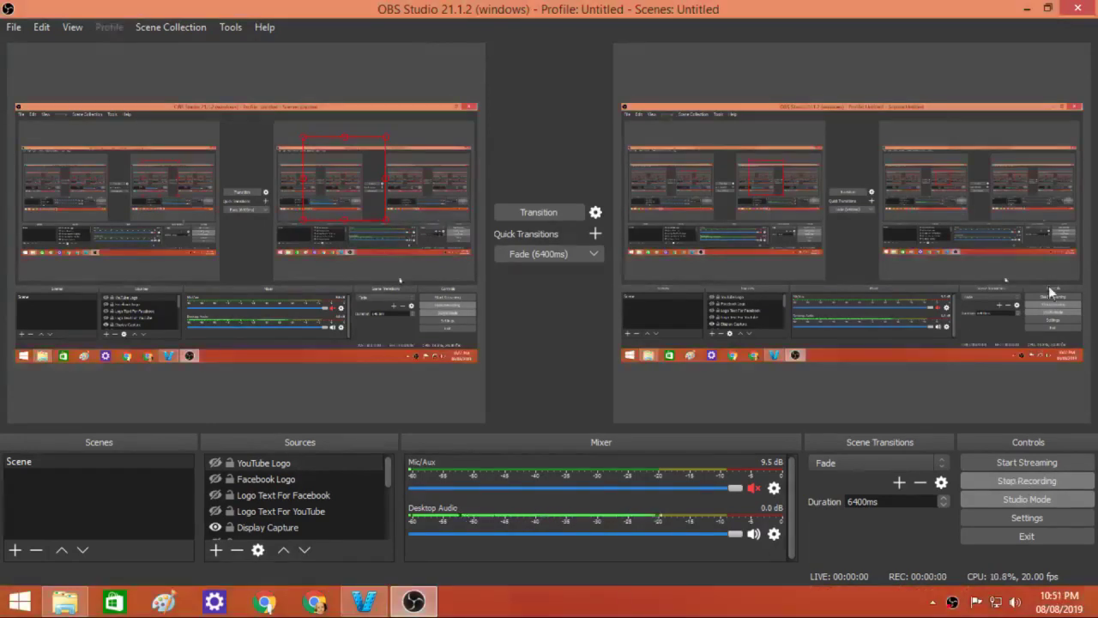
pyautogui.click(1026, 7)
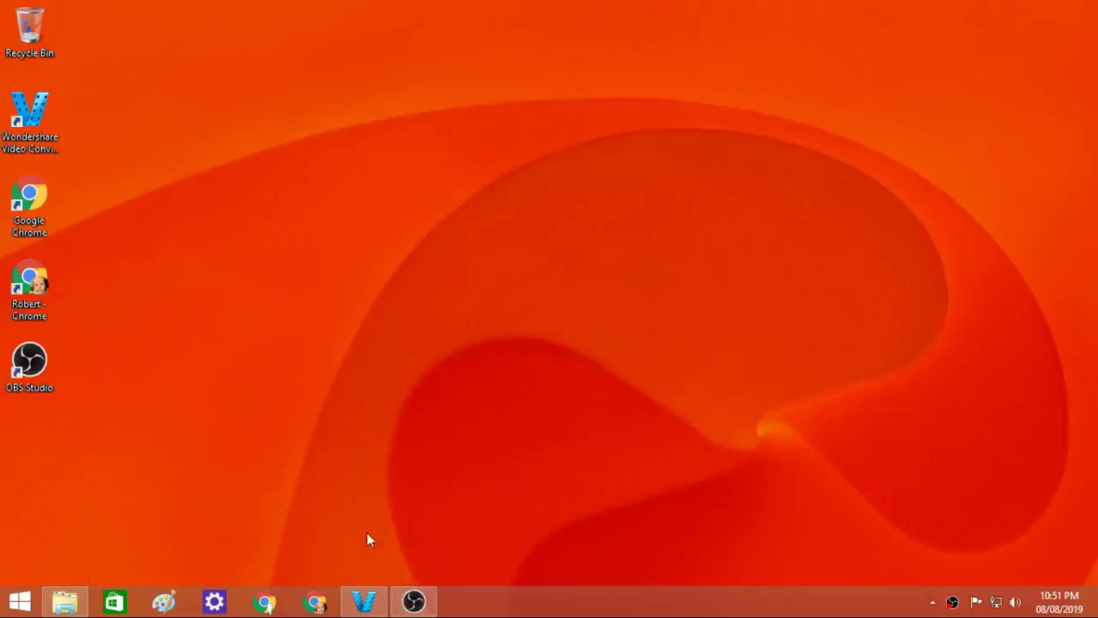
pyautogui.click(364, 600)
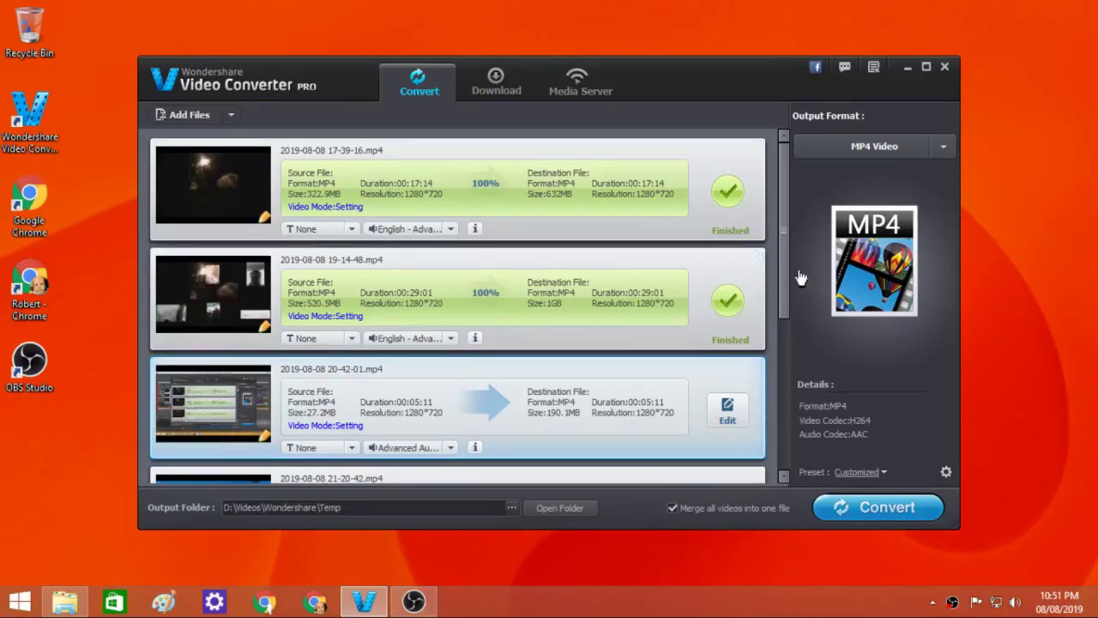
pyautogui.moveTo(783, 259); pyautogui.dragTo(795, 231)
pyautogui.moveTo(672, 236)
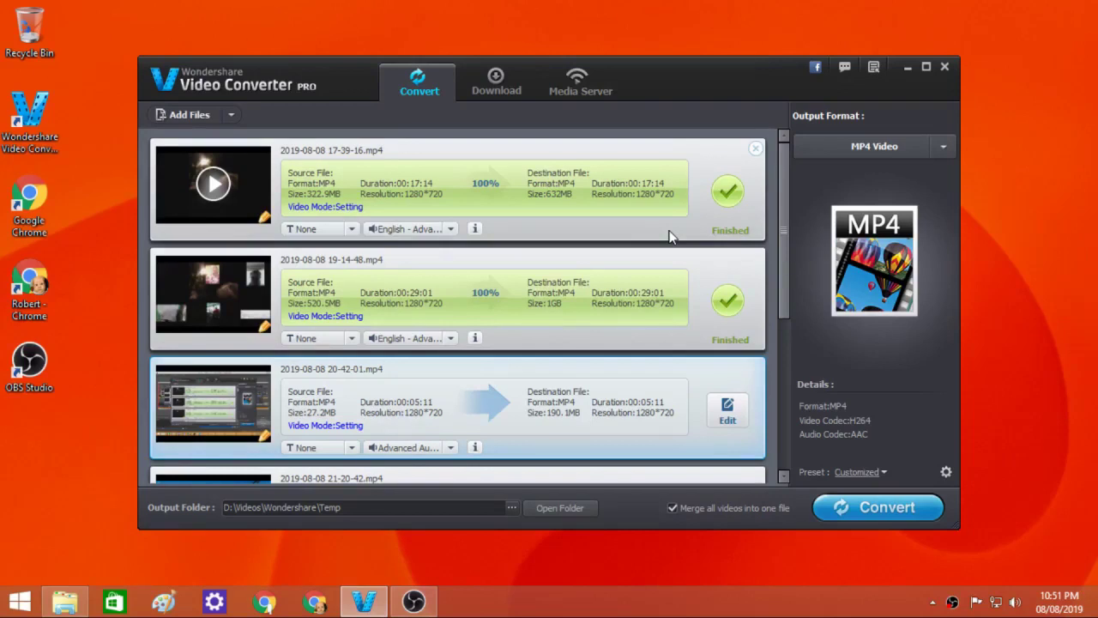
pyautogui.moveTo(784, 230); pyautogui.dragTo(794, 318)
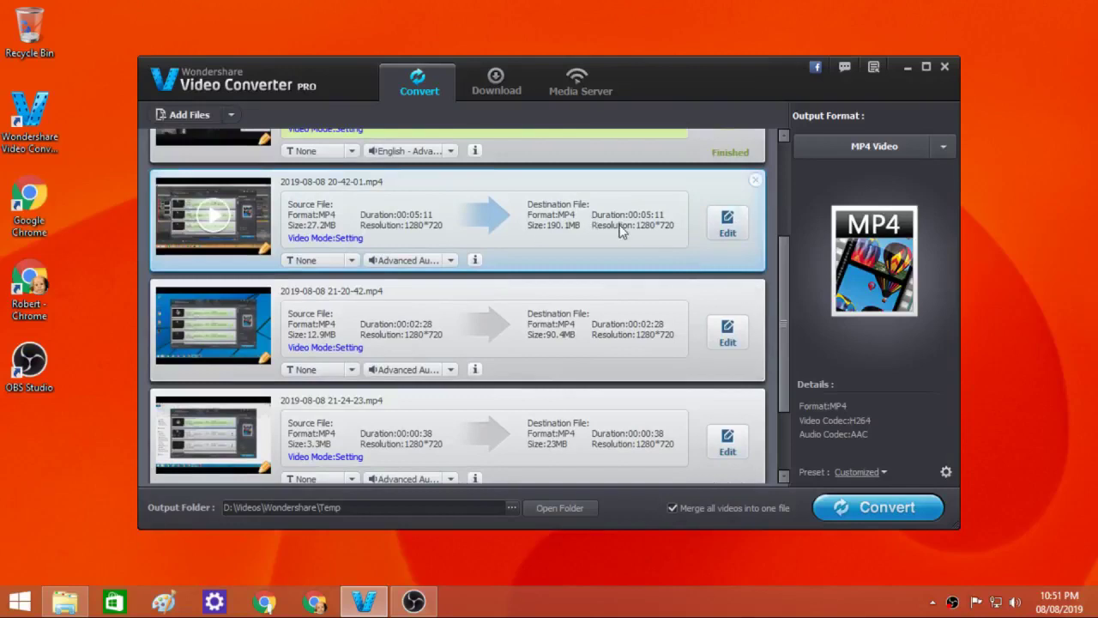
pyautogui.moveTo(785, 332); pyautogui.dragTo(791, 426)
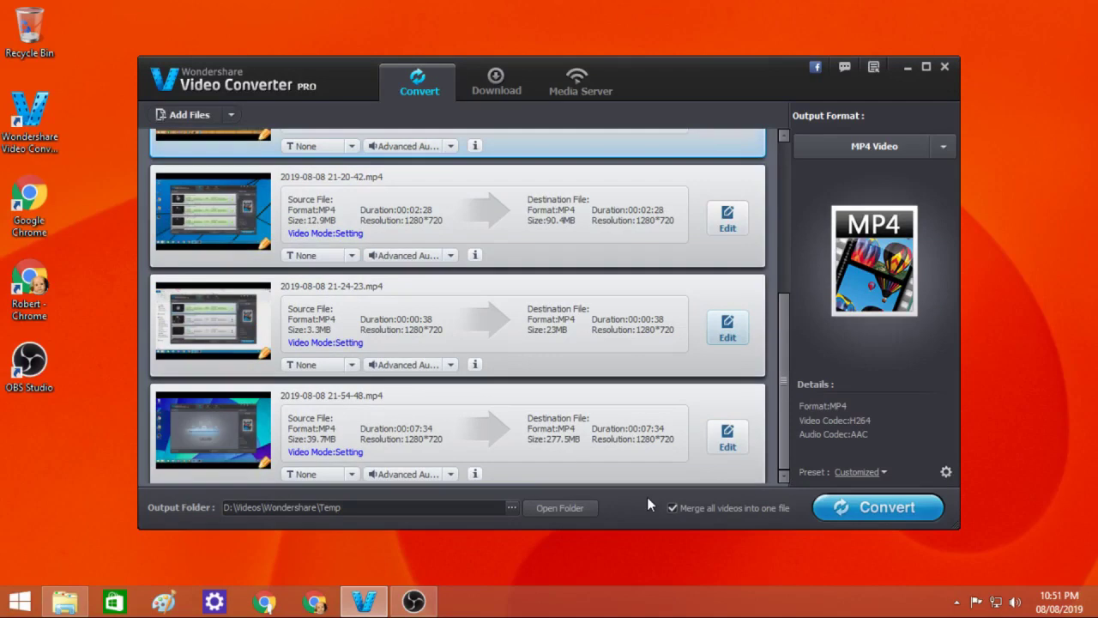
pyautogui.moveTo(418, 601)
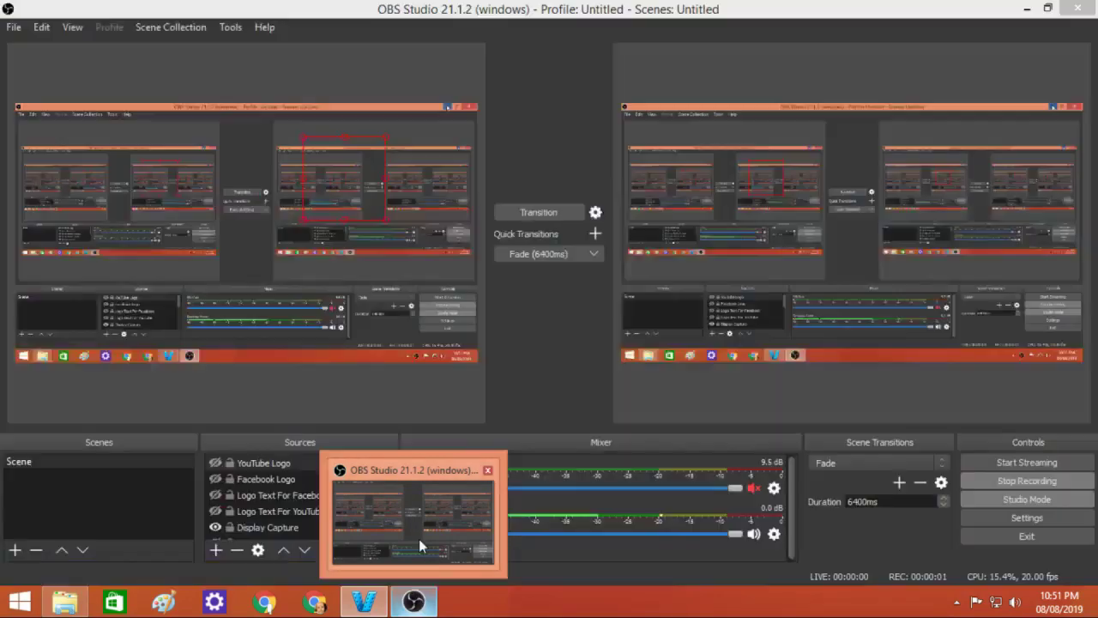
pyautogui.click(418, 539)
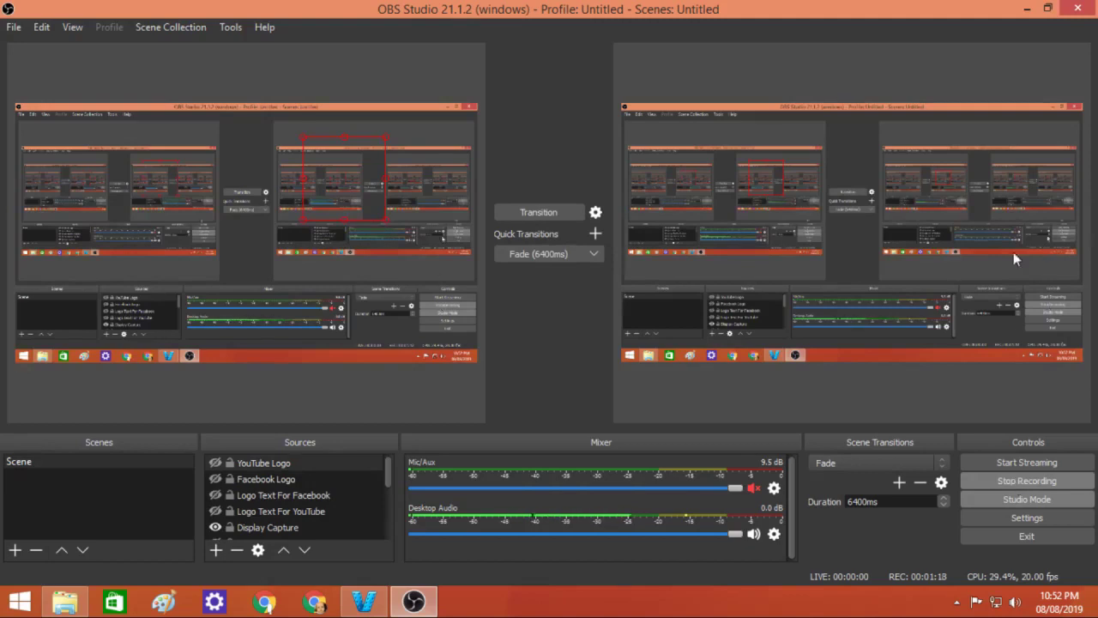
pyautogui.click(1026, 8)
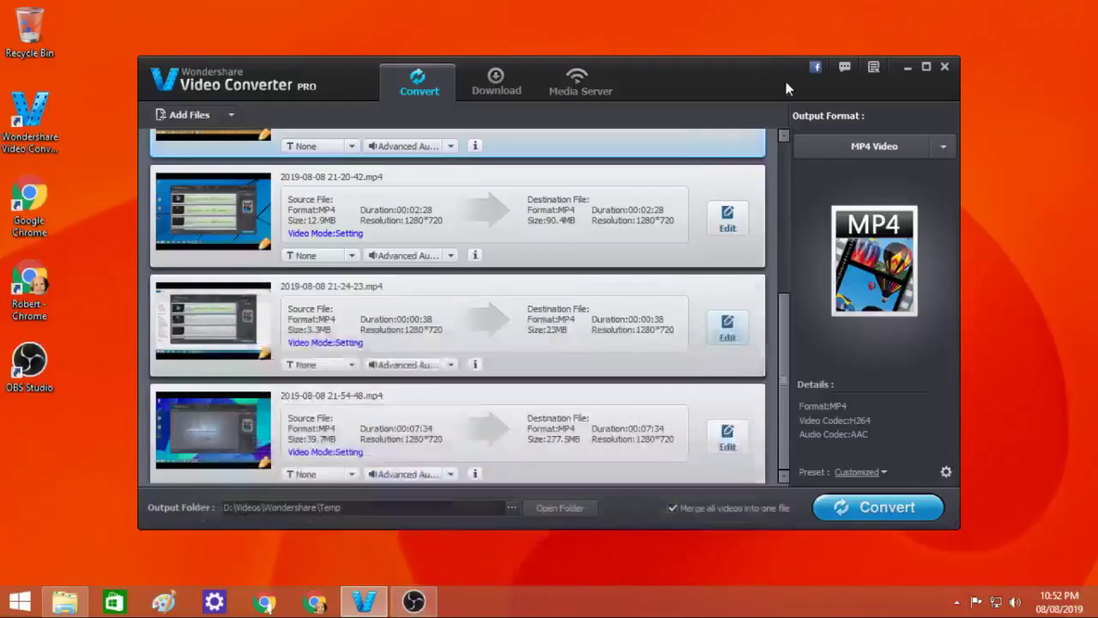
pyautogui.click(672, 508)
pyautogui.moveTo(787, 431); pyautogui.dragTo(788, 253)
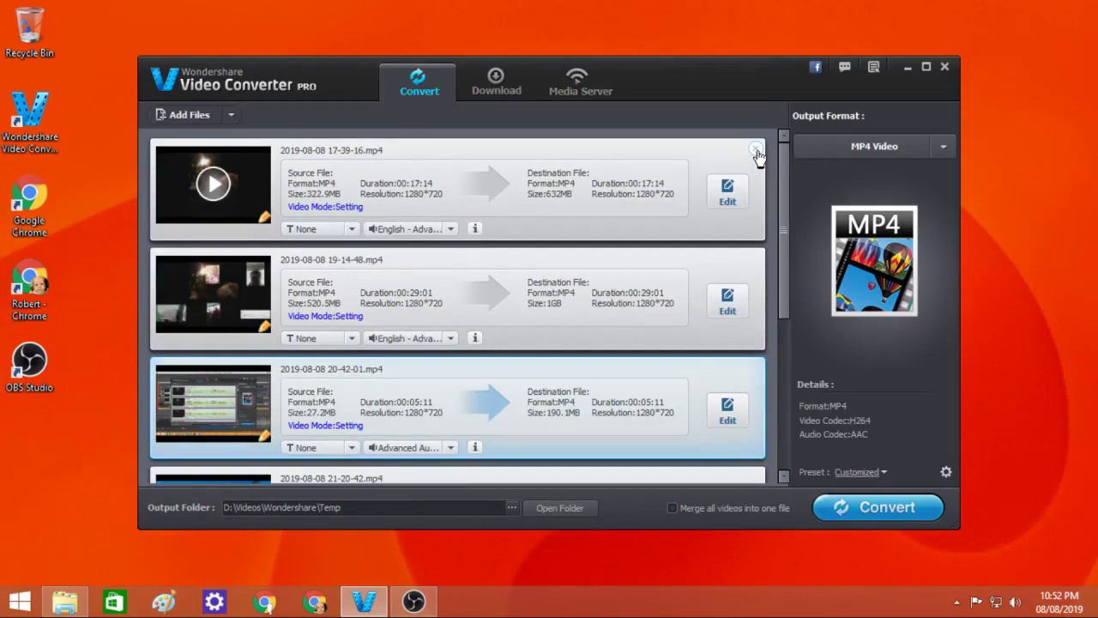
pyautogui.click(755, 150)
pyautogui.click(755, 150)
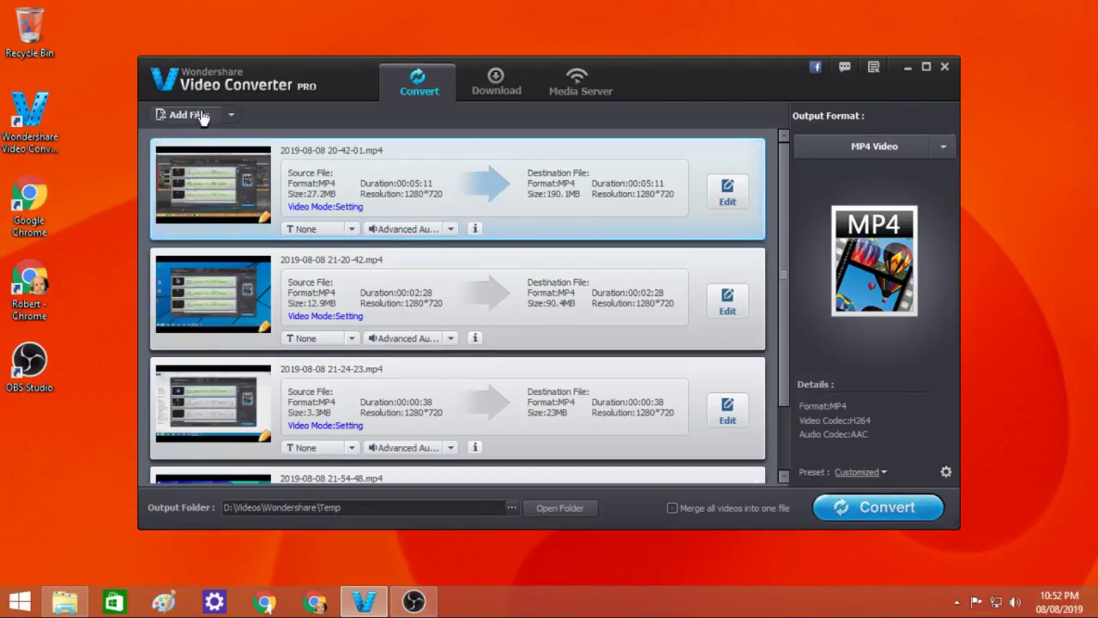
pyautogui.click(415, 602)
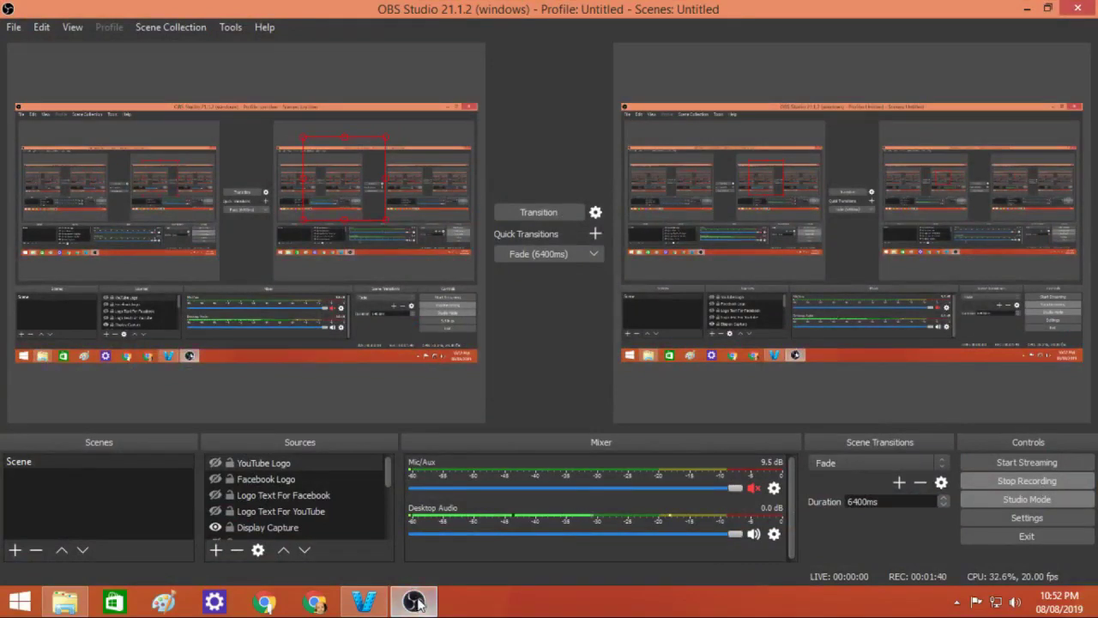
pyautogui.click(365, 602)
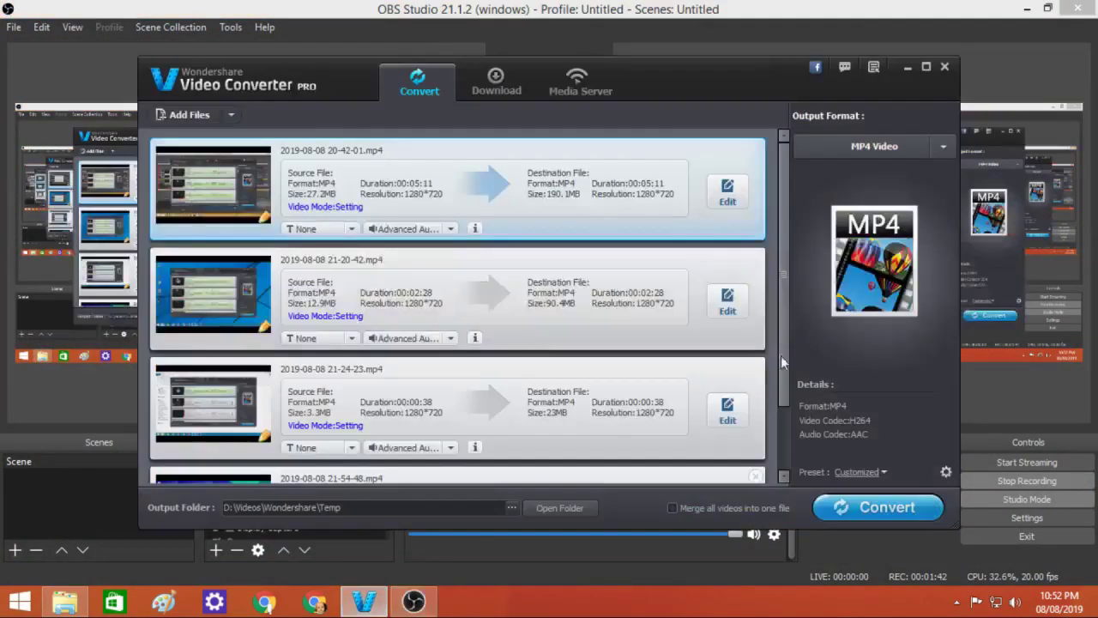
pyautogui.scroll(-2, 784, 417)
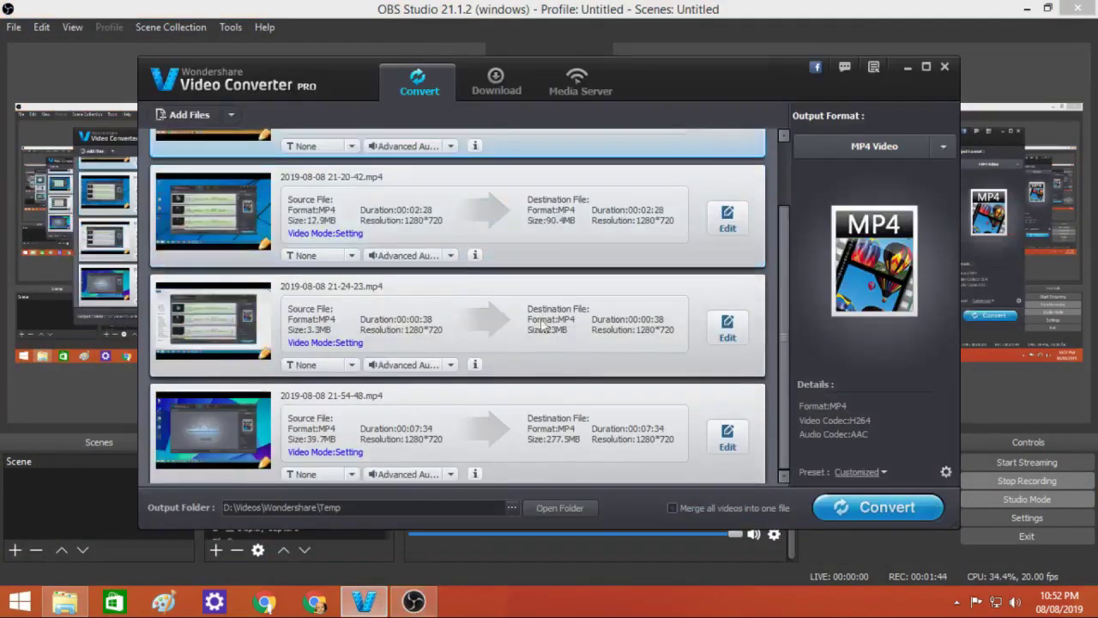
pyautogui.click(188, 112)
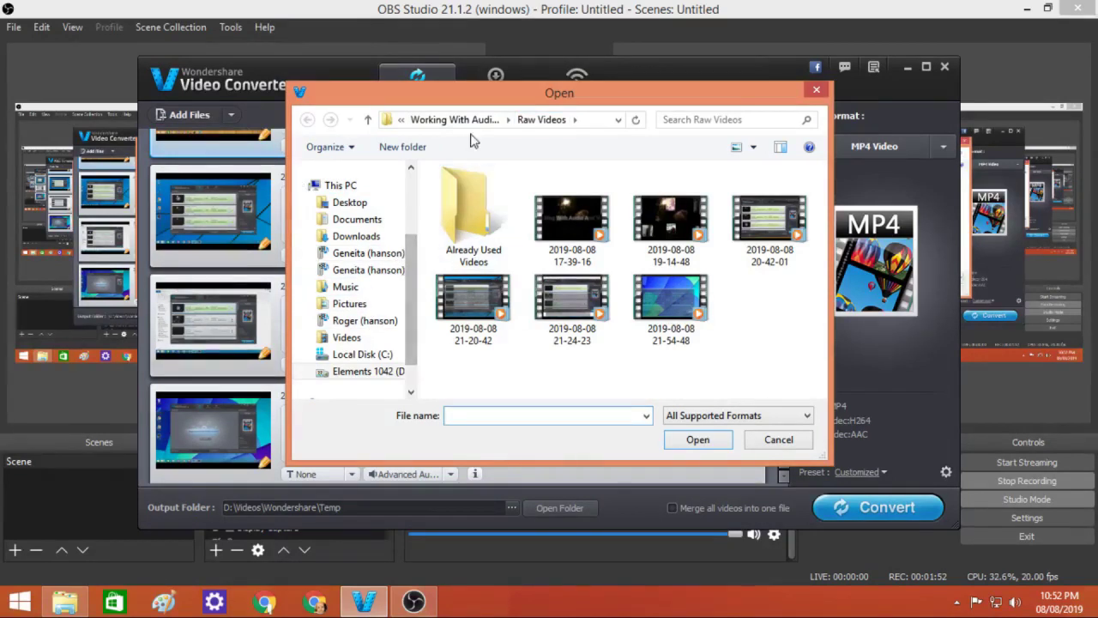
pyautogui.click(365, 371)
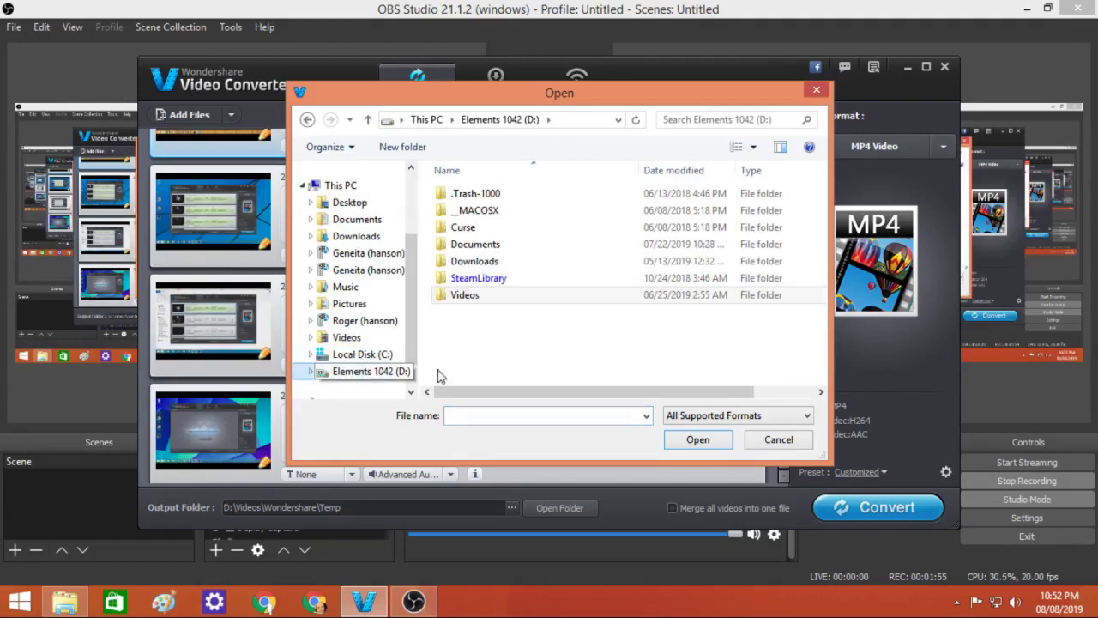
pyautogui.doubleClick(539, 299)
pyautogui.doubleClick(558, 331)
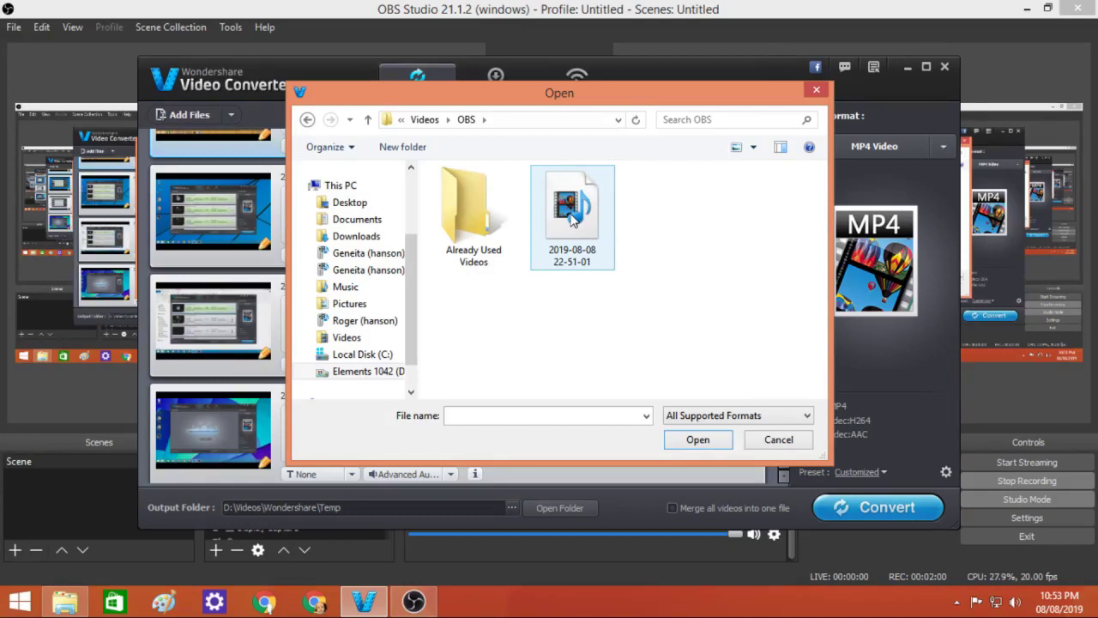
pyautogui.click(698, 445)
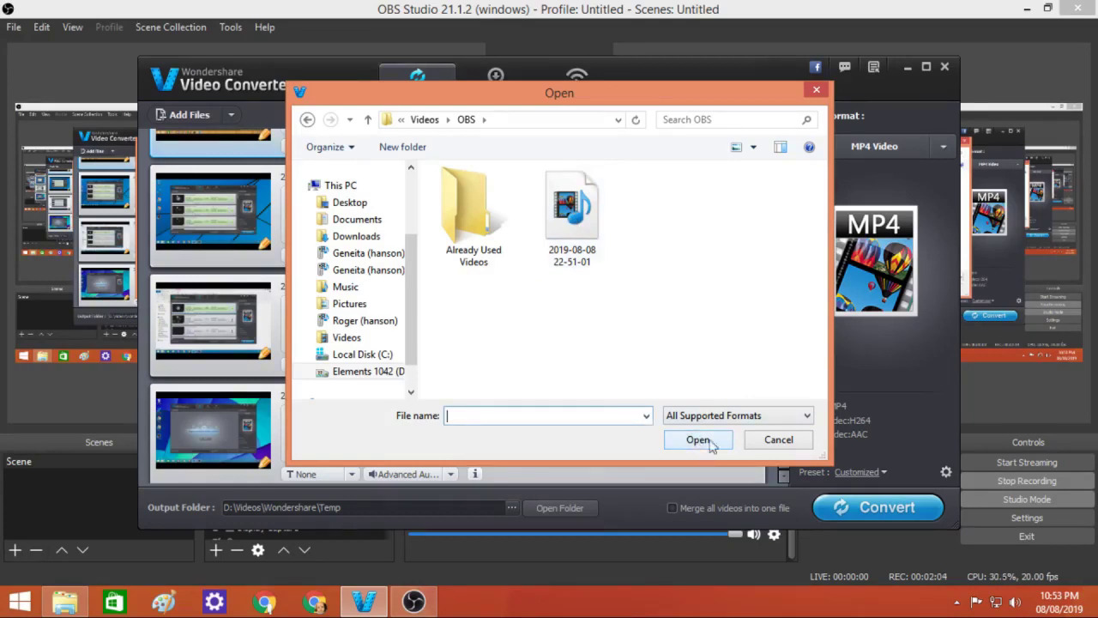
pyautogui.click(778, 439)
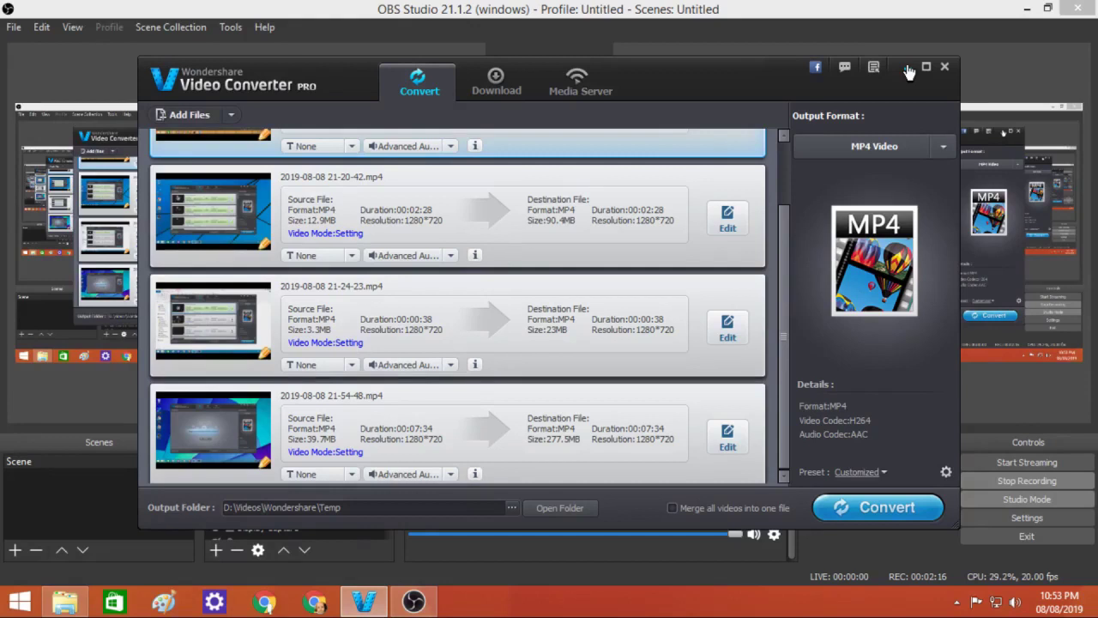
pyautogui.click(909, 69)
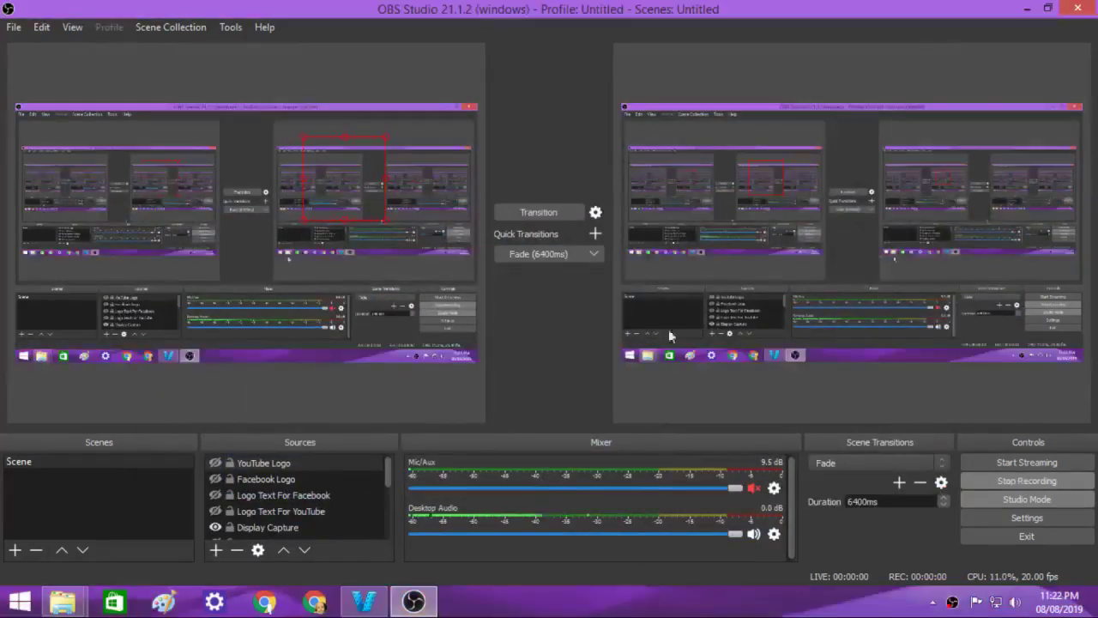
# Minimize OBS Studio, switch to File Explorer's Raw Videos window, and delete all six videos in its Already Used Videos folder
pyautogui.click(1025, 9)
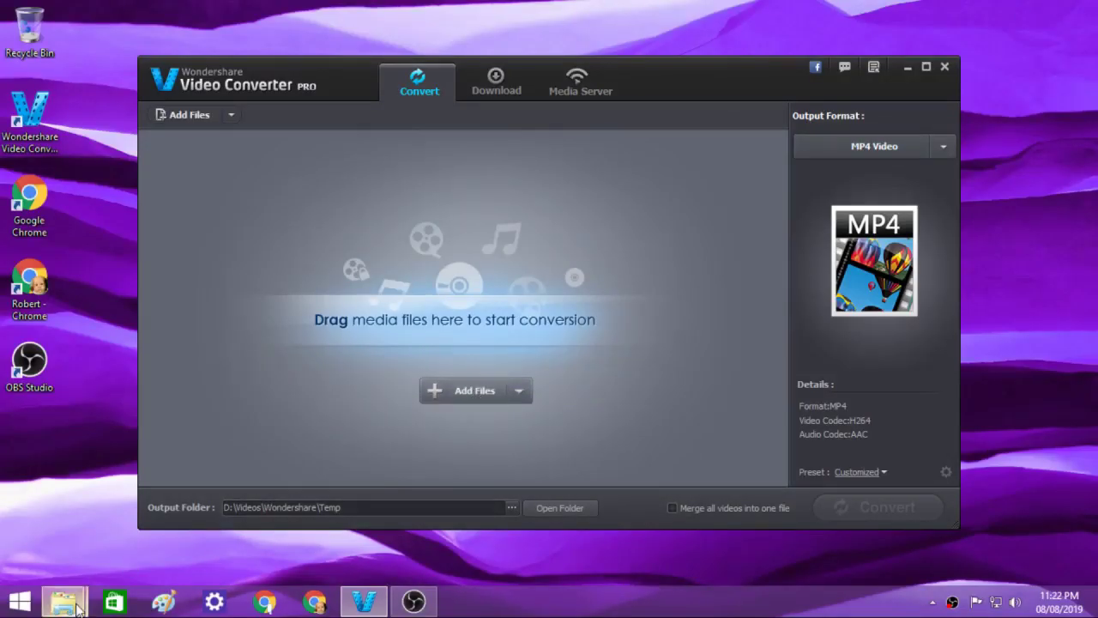
pyautogui.moveTo(77, 608)
pyautogui.click(142, 533)
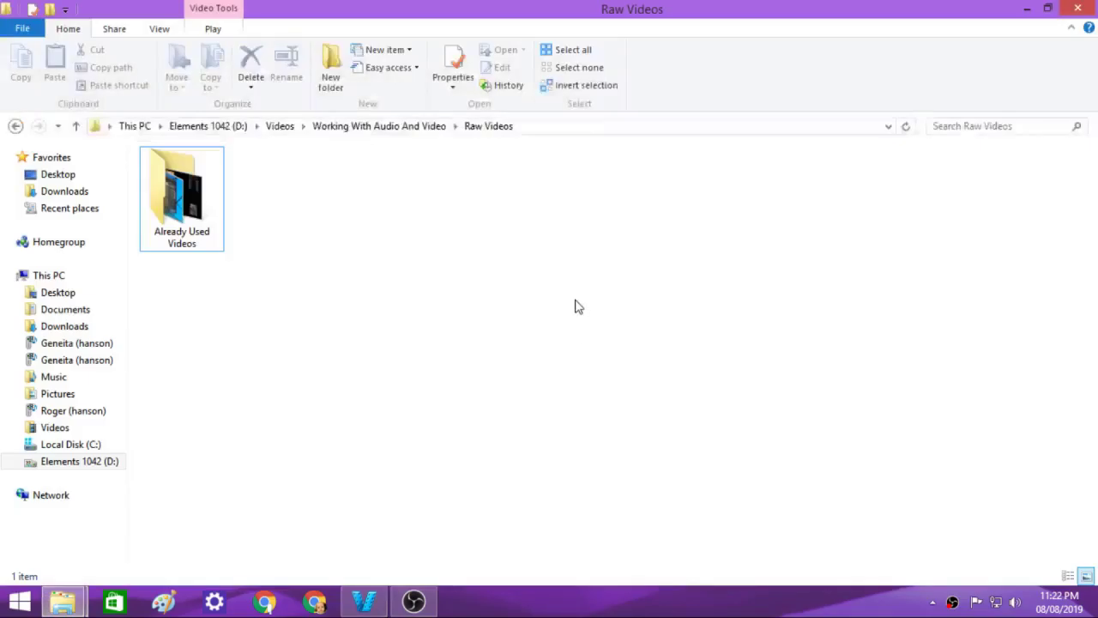
pyautogui.doubleClick(205, 193)
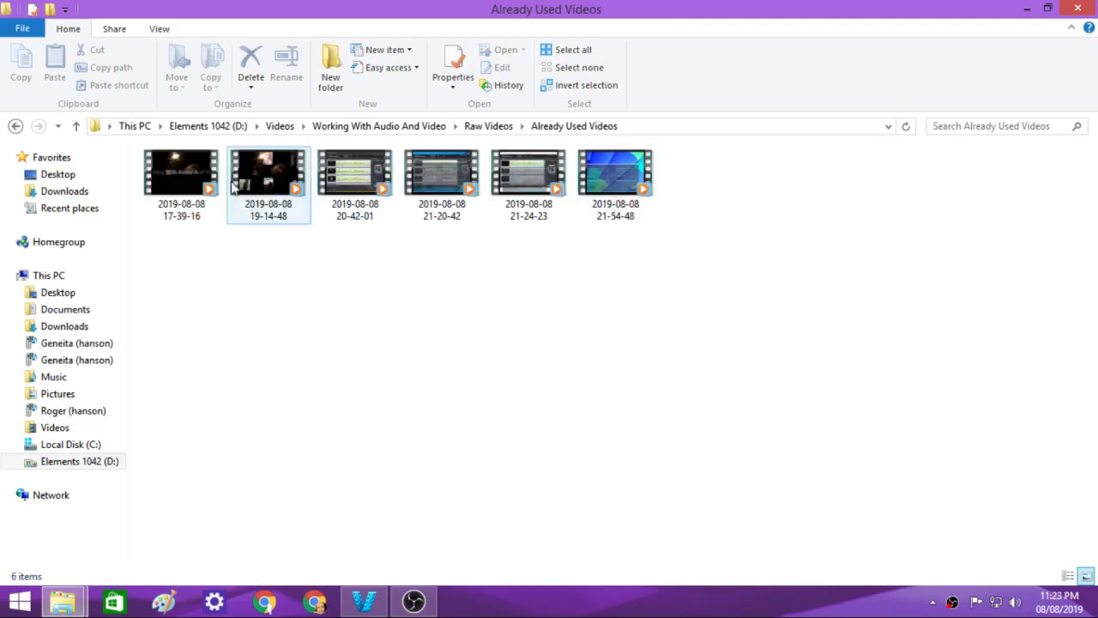
pyautogui.click(179, 173)
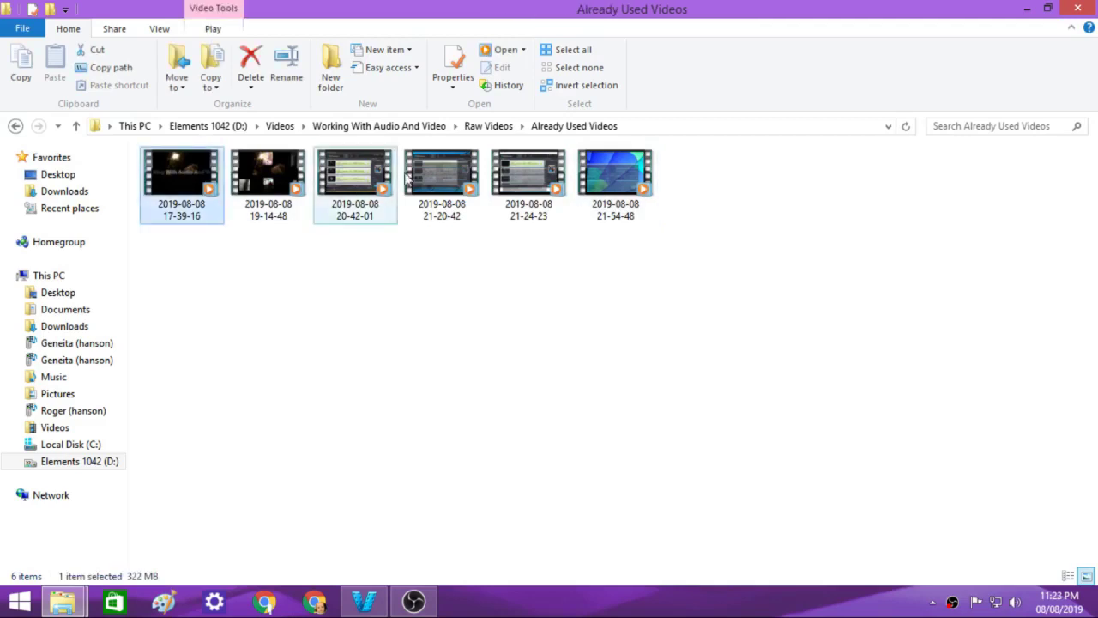
pyautogui.keyDown('shift'); pyautogui.click(606, 173); pyautogui.keyUp('shift')
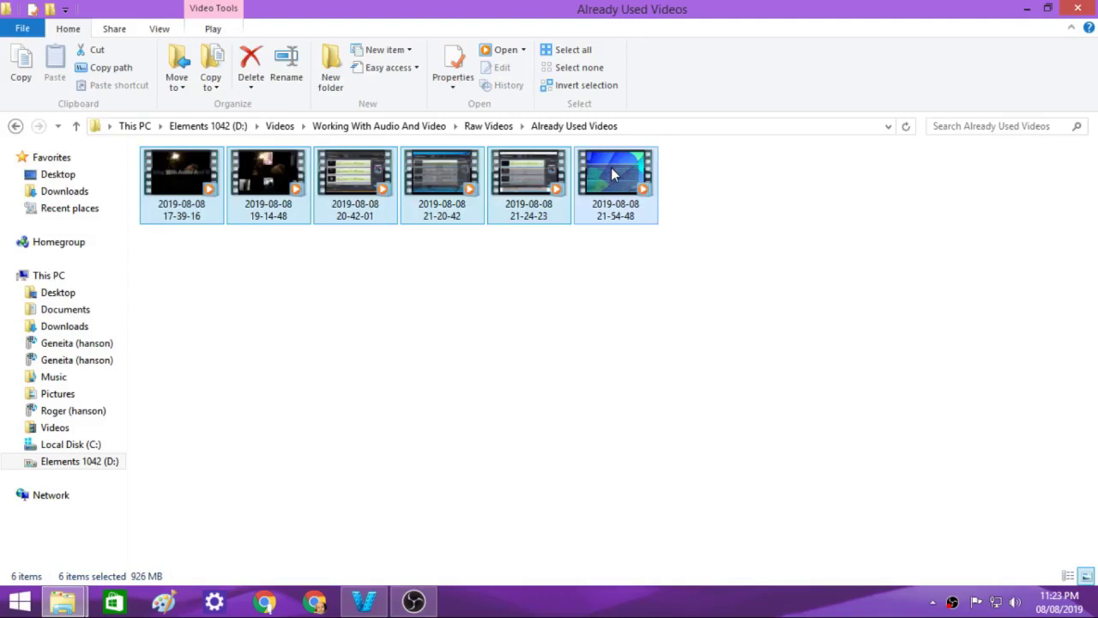
pyautogui.rightClick(612, 170)
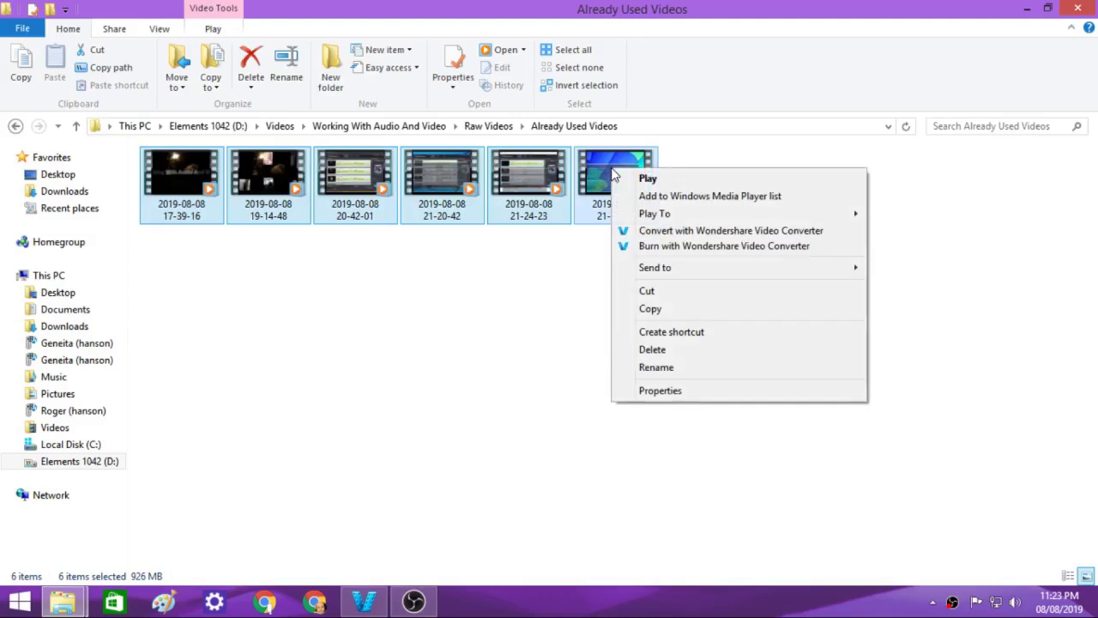
pyautogui.click(663, 353)
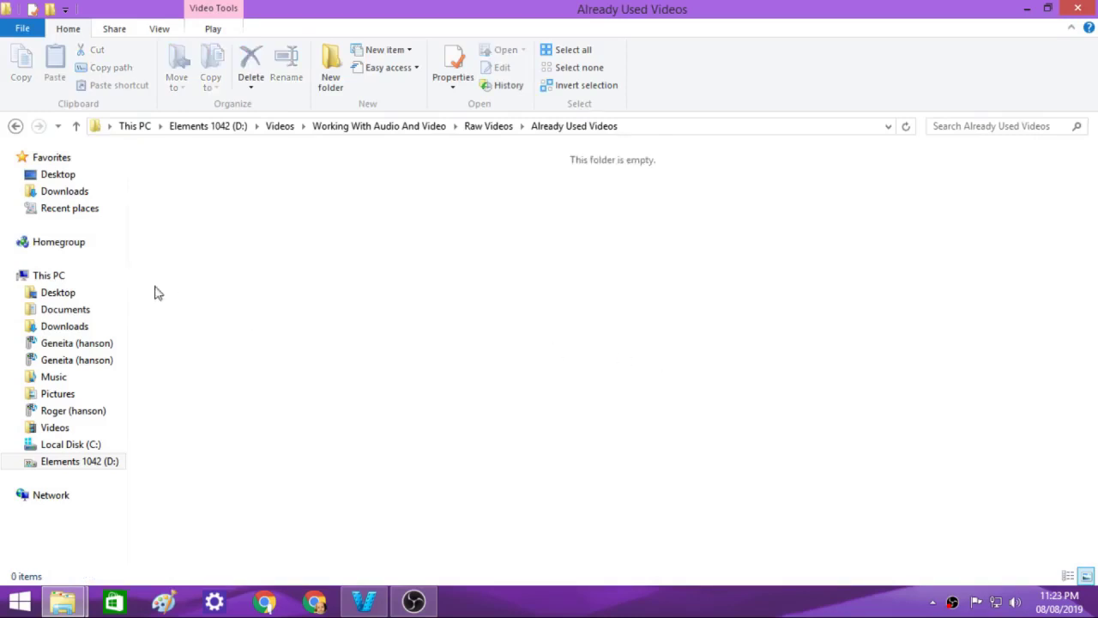
# Examine the contents of Videos\Wondershare\Temp and its nested Temp folder, and open the Videos\OBS folder
pyautogui.click(287, 129)
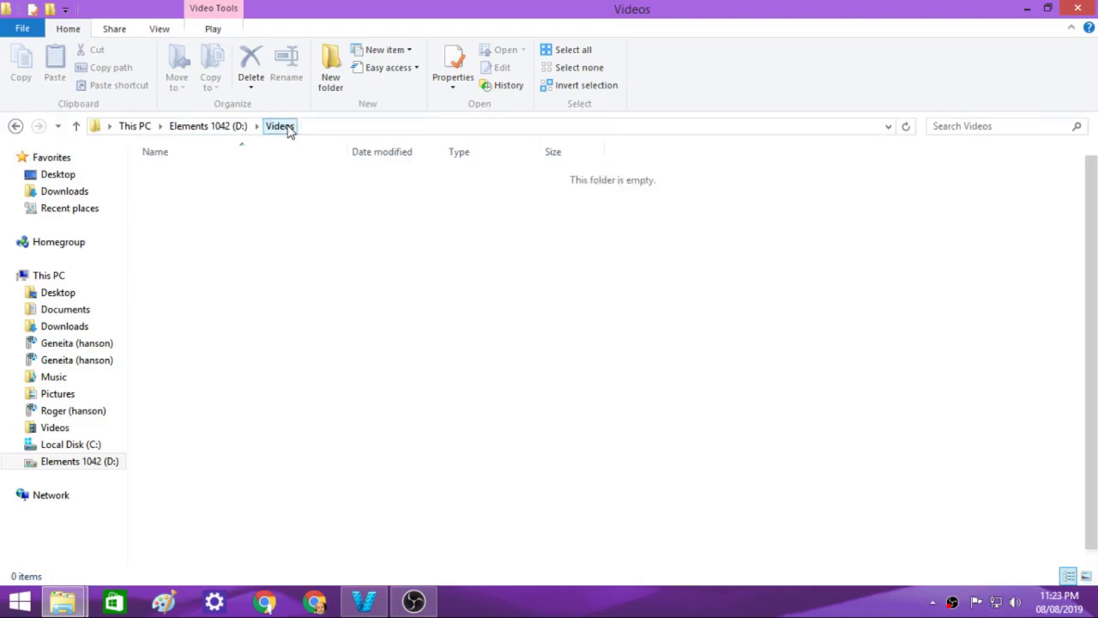
pyautogui.click(318, 533)
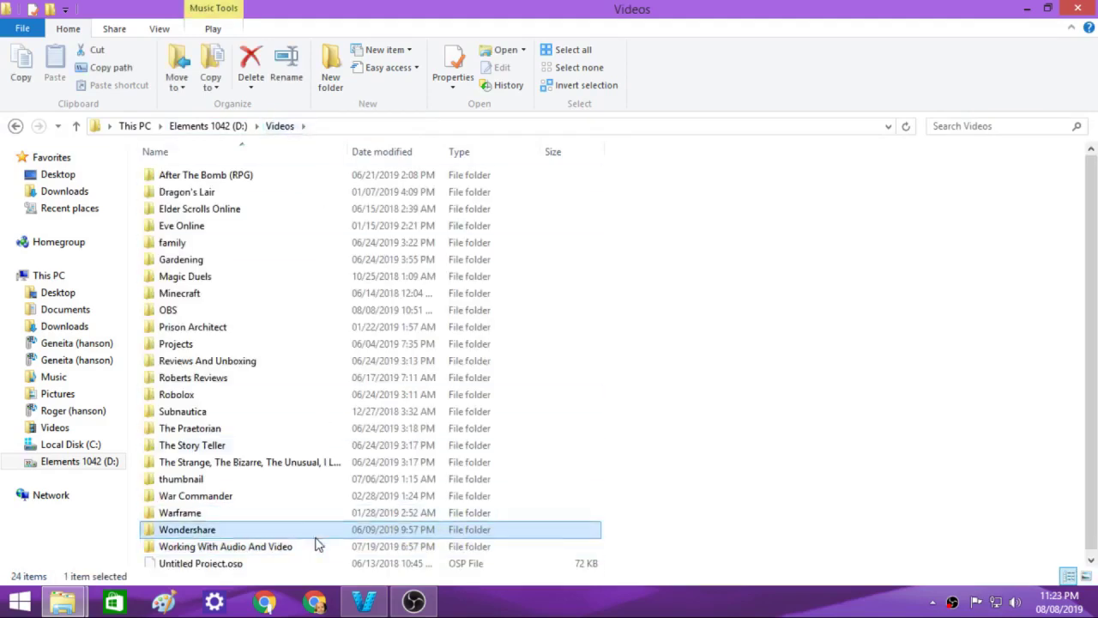
pyautogui.doubleClick(317, 533)
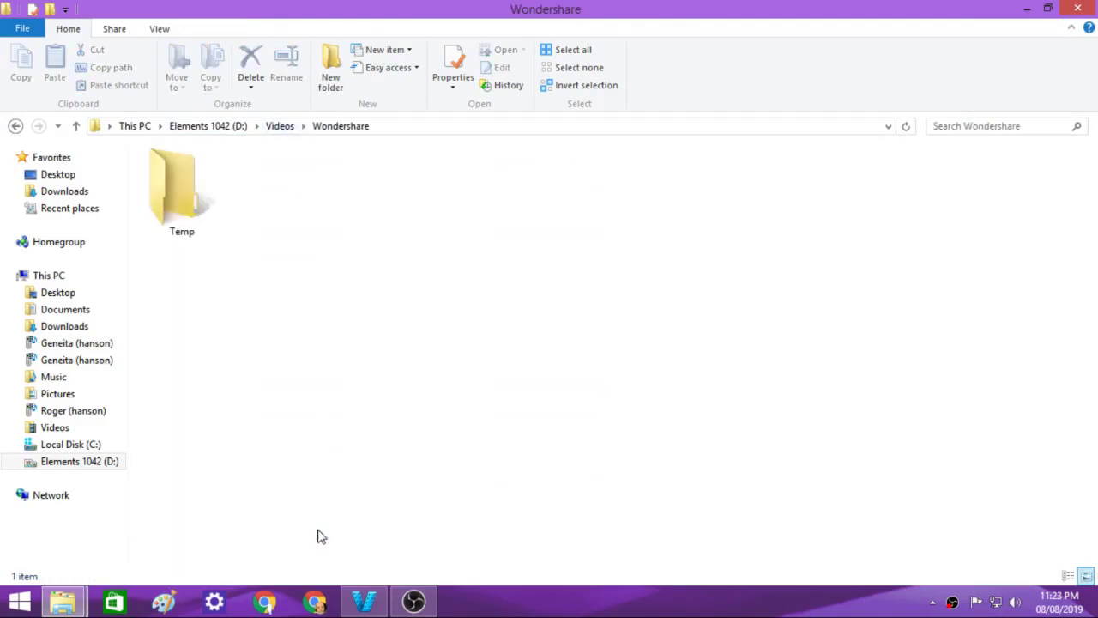
pyautogui.doubleClick(181, 195)
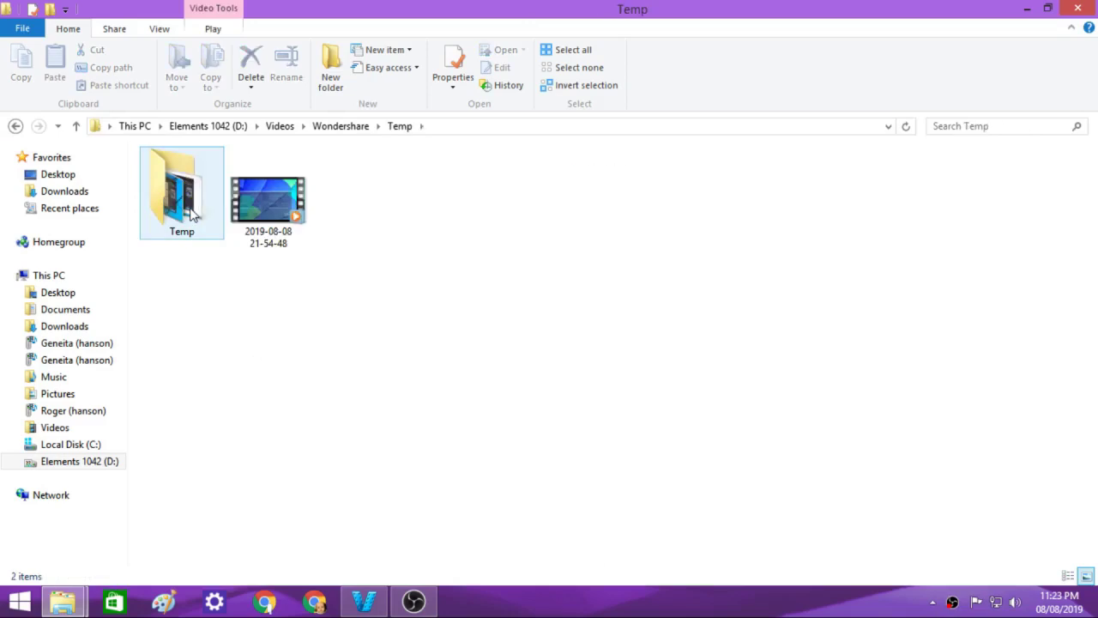
pyautogui.doubleClick(176, 215)
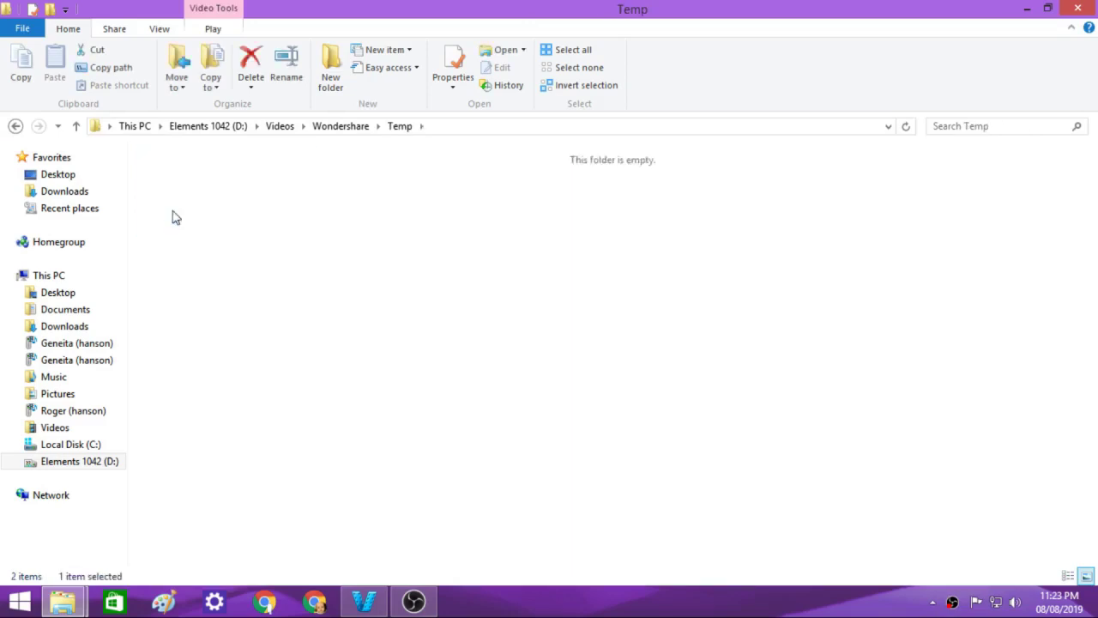
pyautogui.click(76, 126)
pyautogui.click(77, 126)
pyautogui.click(76, 126)
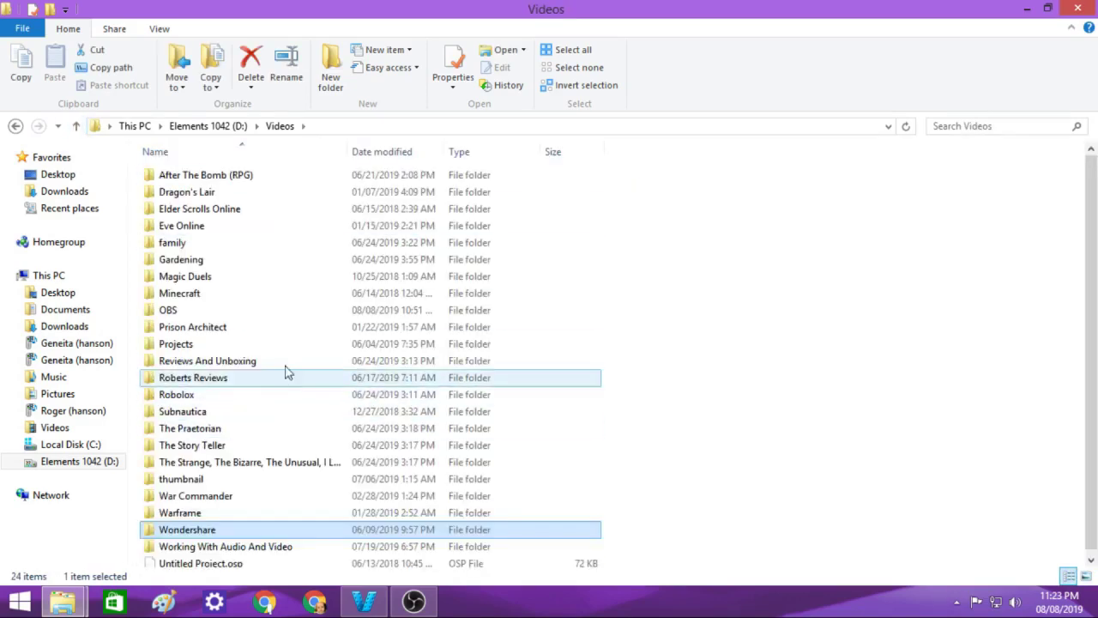
pyautogui.doubleClick(294, 310)
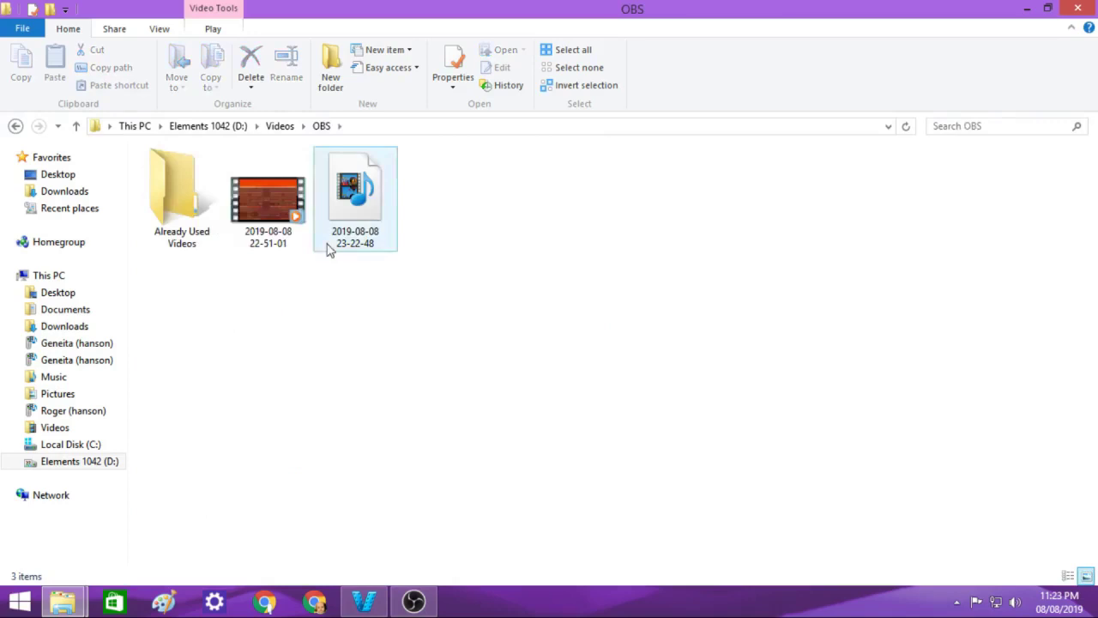
pyautogui.click(266, 225)
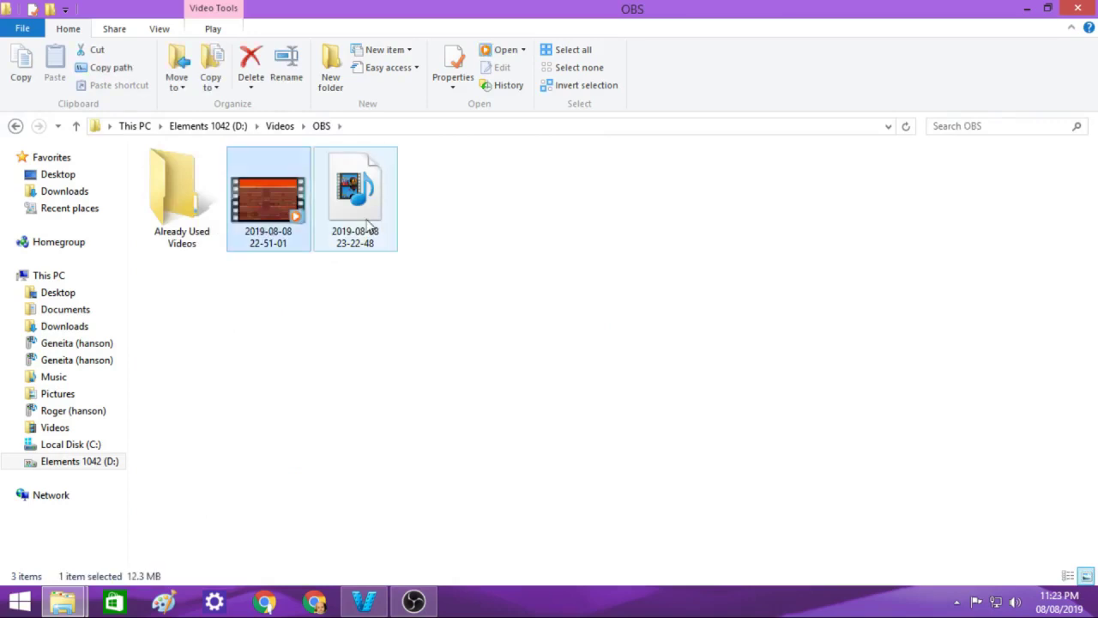
pyautogui.keyDown('ctrl'); pyautogui.click(368, 224); pyautogui.keyUp('ctrl')
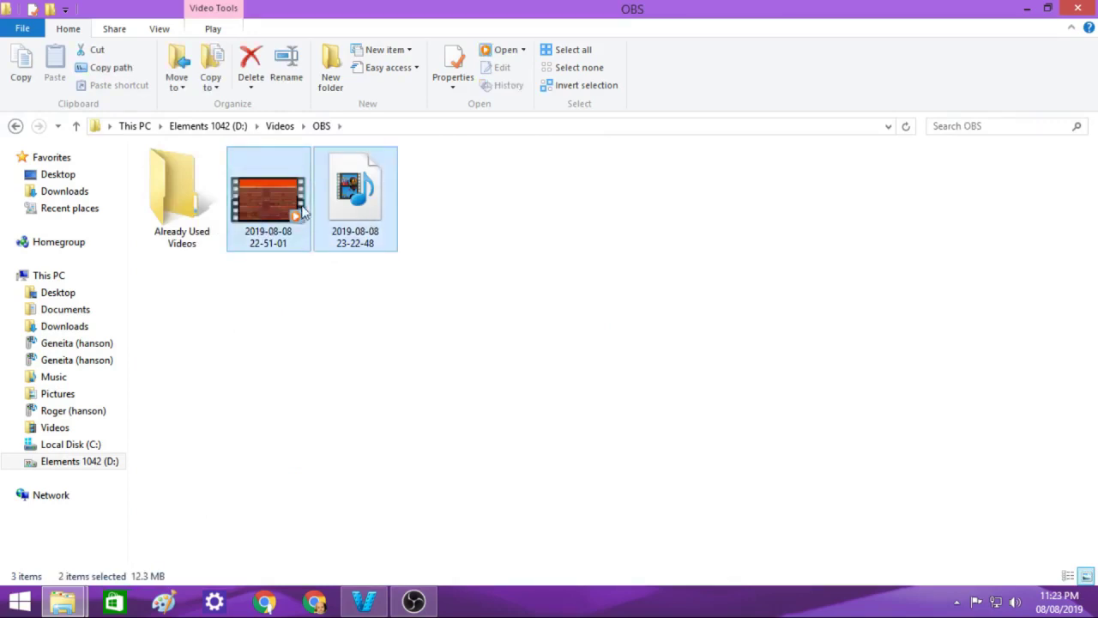
pyautogui.rightClick(343, 202)
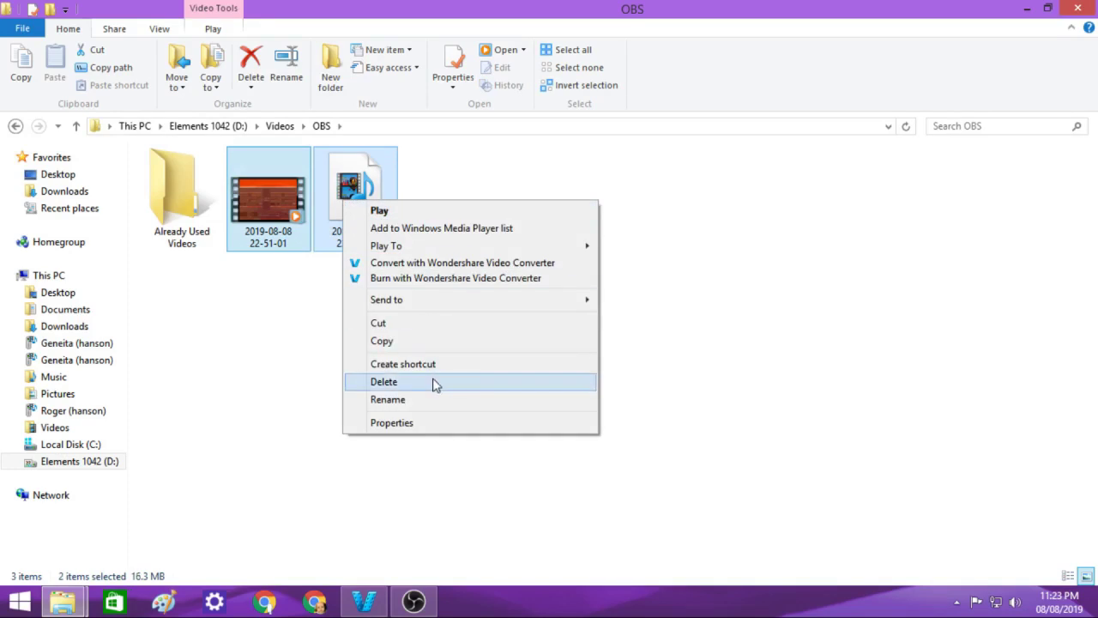
pyautogui.click(283, 385)
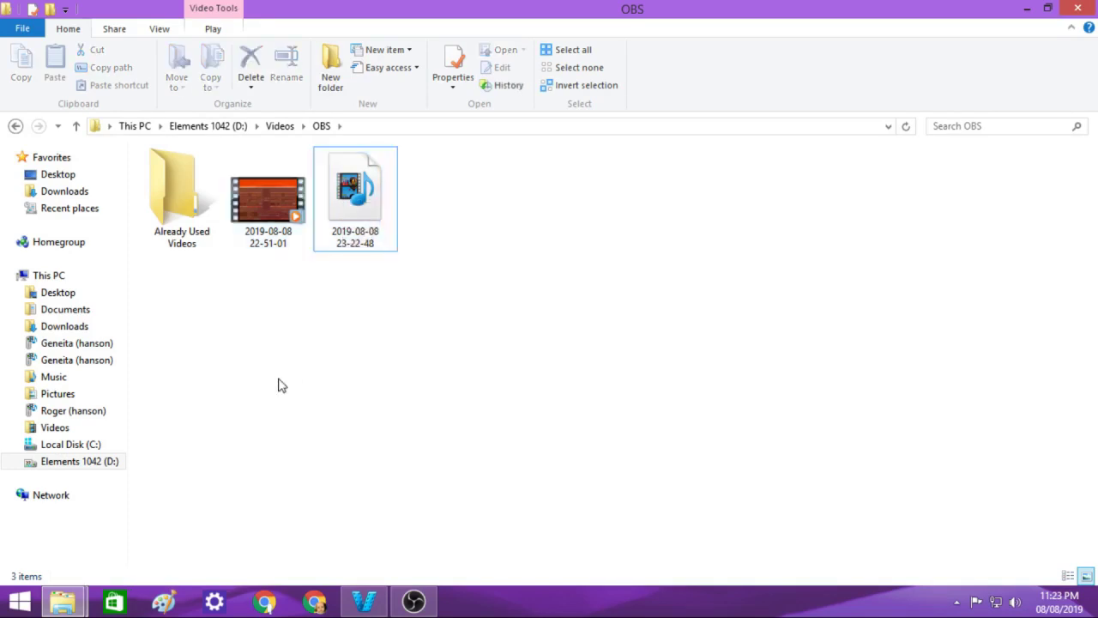
pyautogui.click(268, 214)
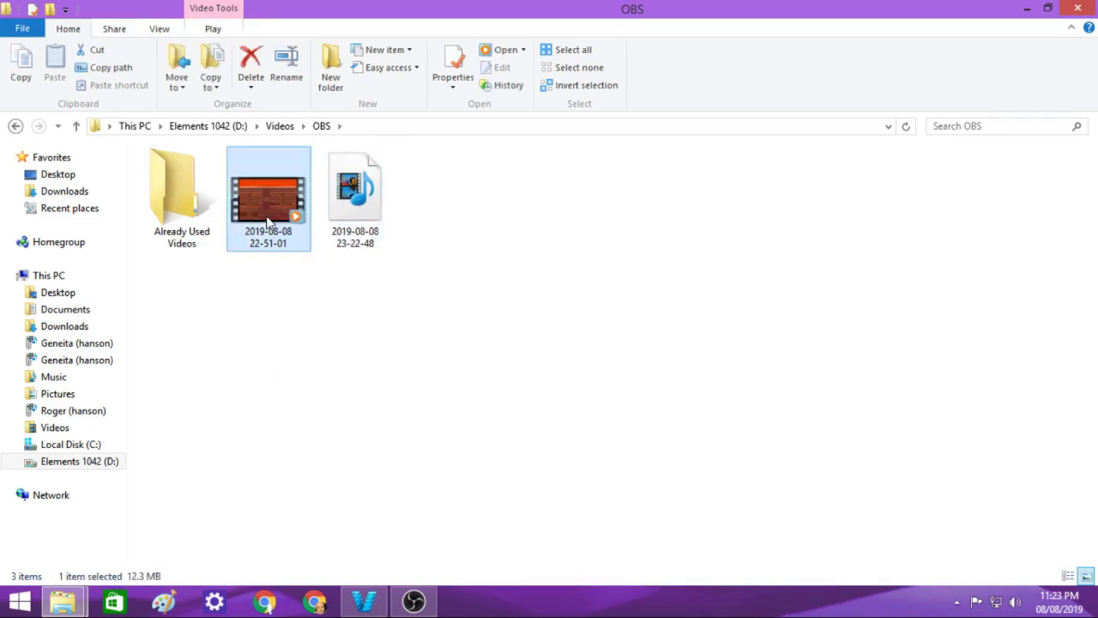
pyautogui.rightClick(269, 222)
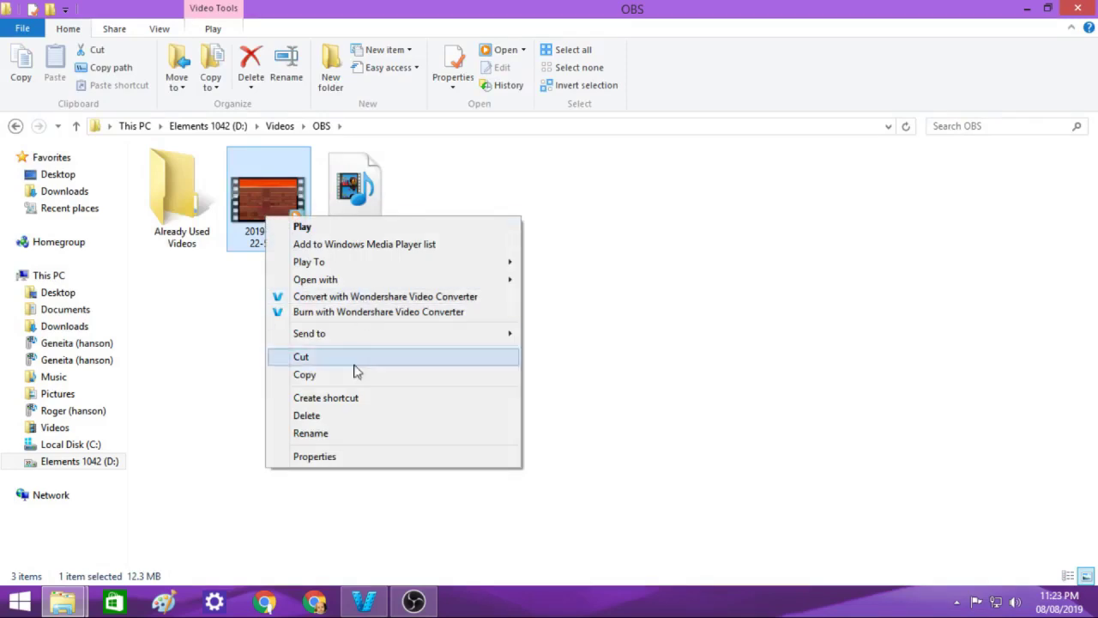
pyautogui.click(354, 417)
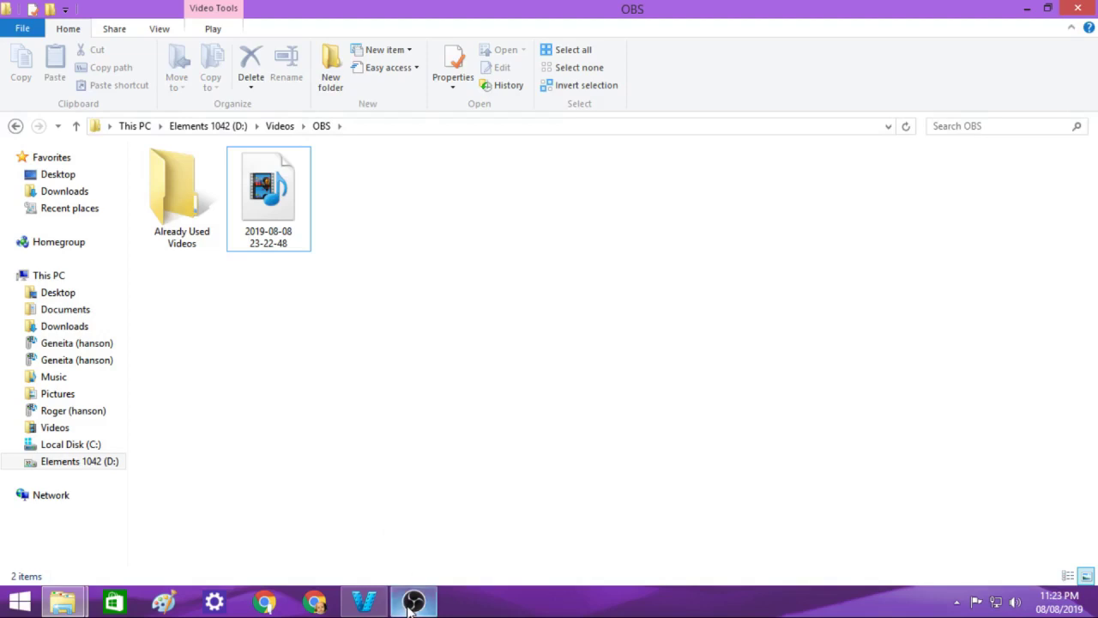
pyautogui.click(361, 604)
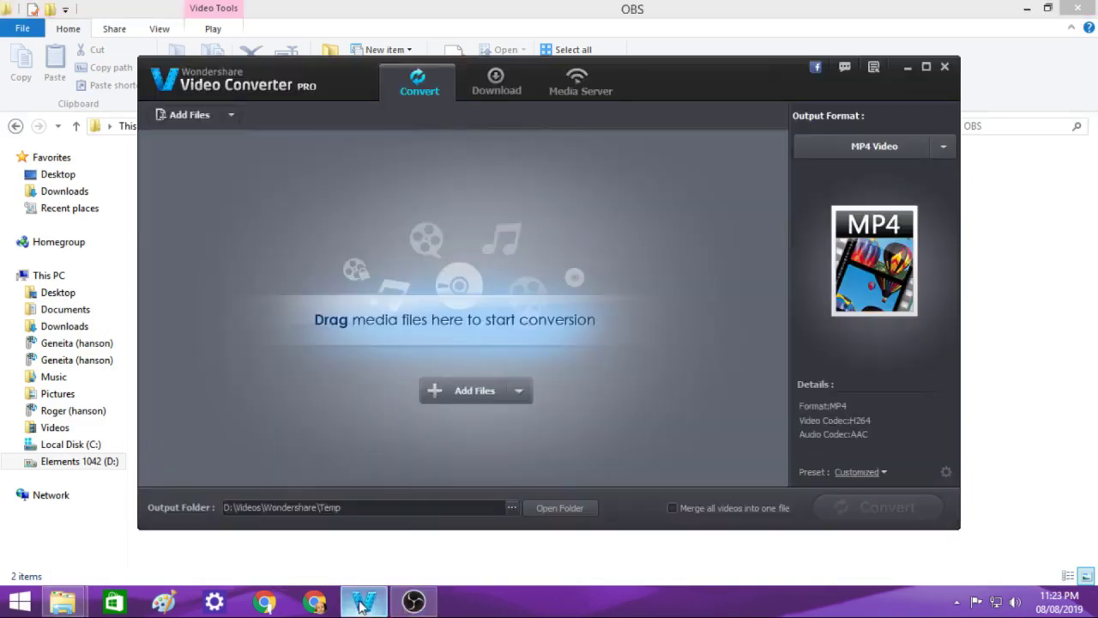
pyautogui.click(476, 391)
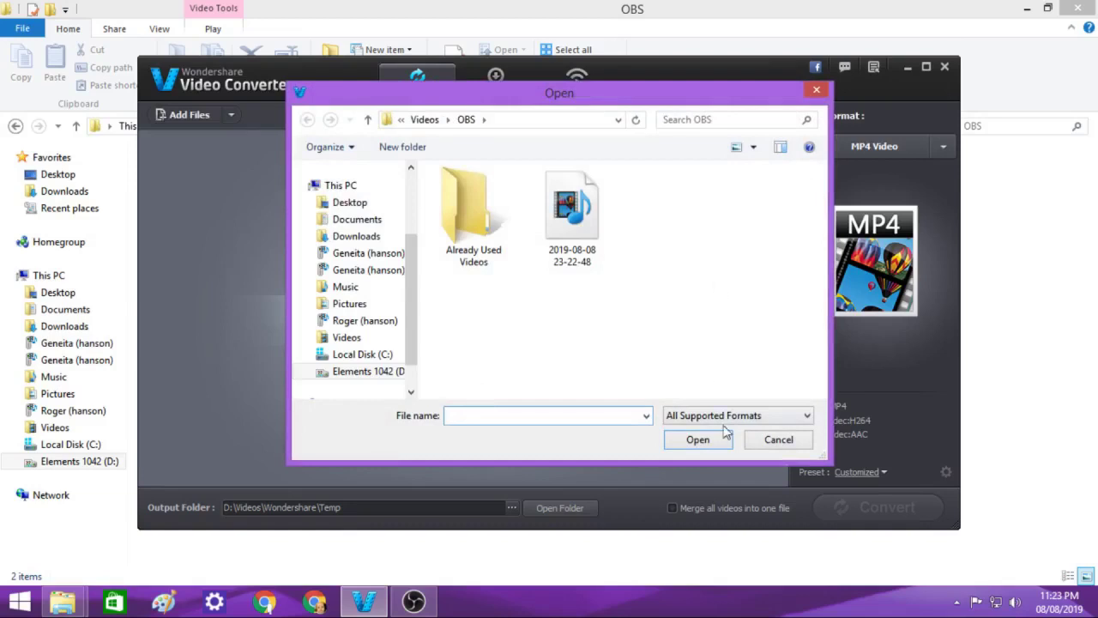
pyautogui.click(780, 441)
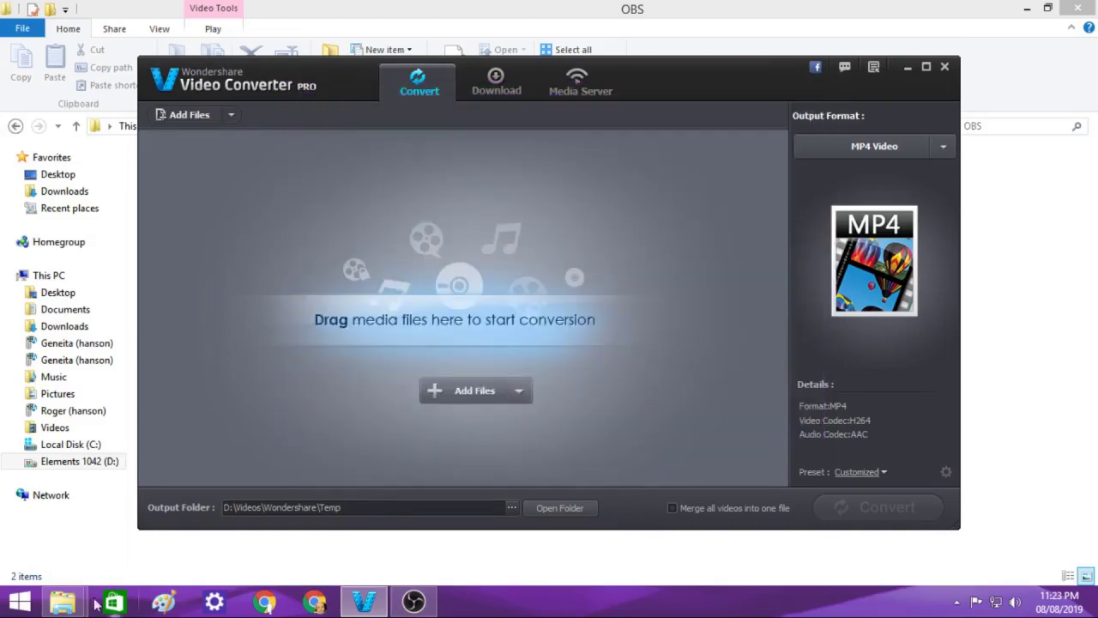
# Switch to File Explorer's Wondershare\Temp window and cut the 20-42-01, 21-20-42 and 21-24-23 clips from its nested Temp folder
pyautogui.moveTo(62, 601)
pyautogui.click(314, 529)
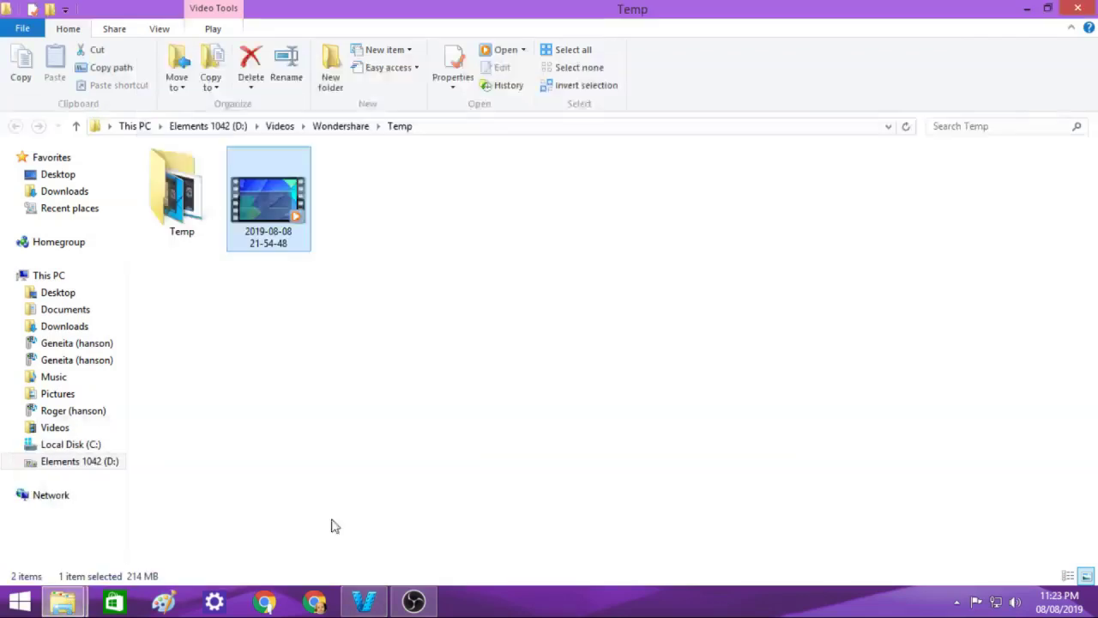
pyautogui.click(169, 203)
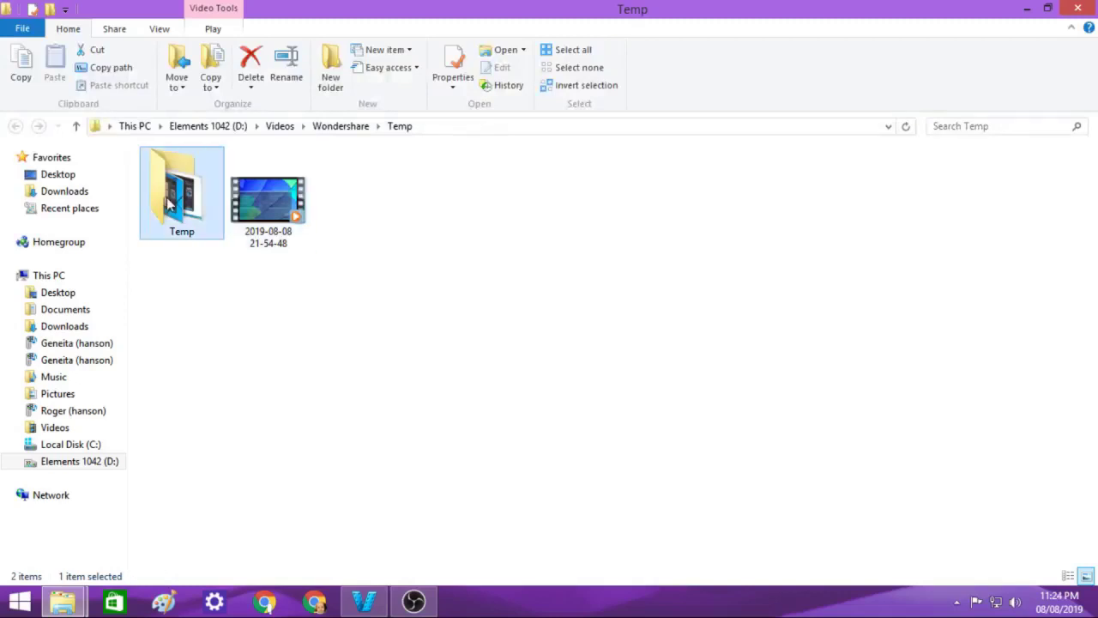
pyautogui.doubleClick(170, 202)
pyautogui.click(171, 204)
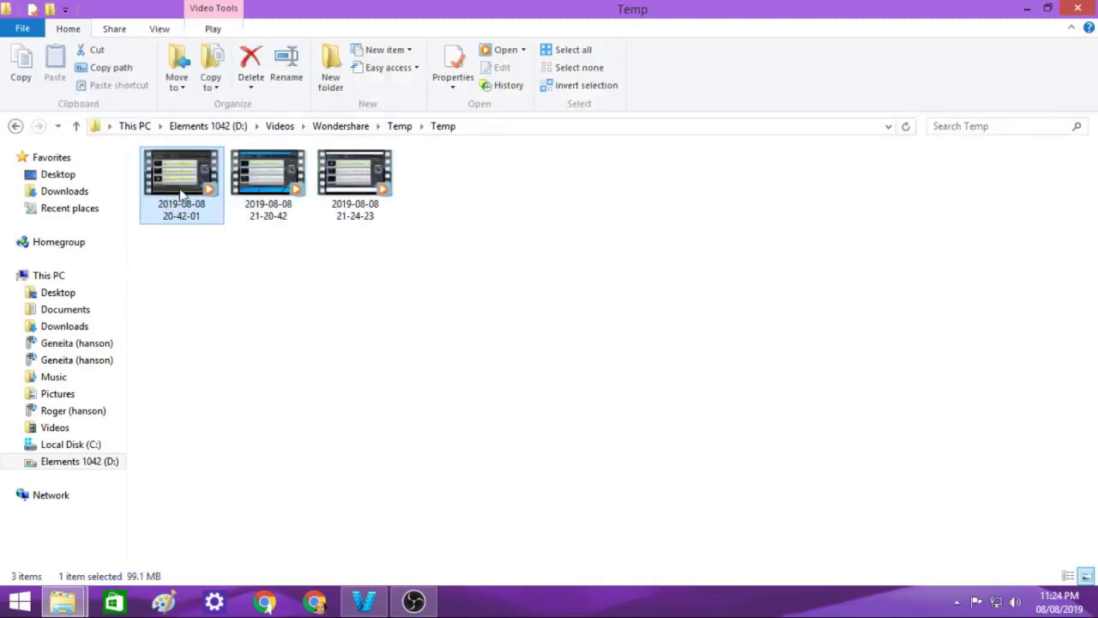
pyautogui.keyDown('shift'); pyautogui.click(357, 186); pyautogui.keyUp('shift')
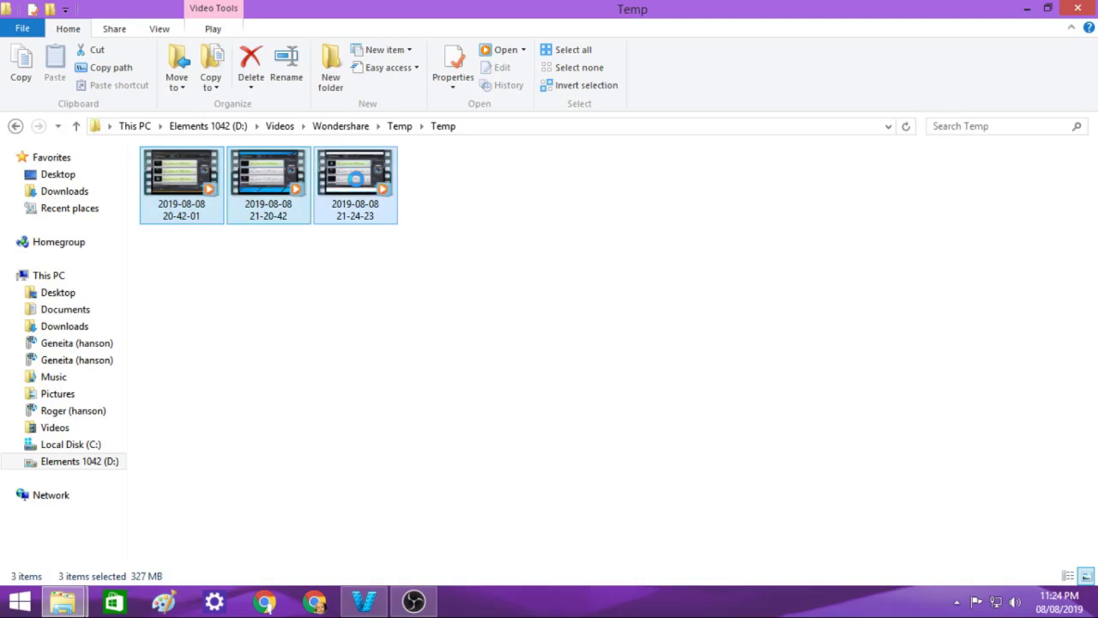
pyautogui.rightClick(356, 179)
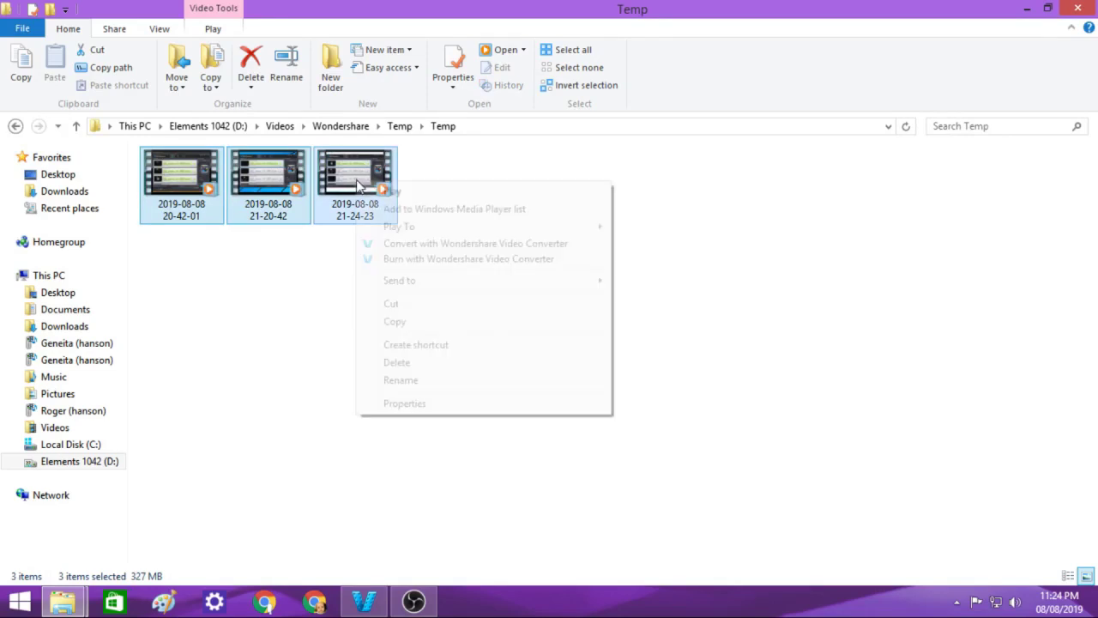
pyautogui.click(413, 305)
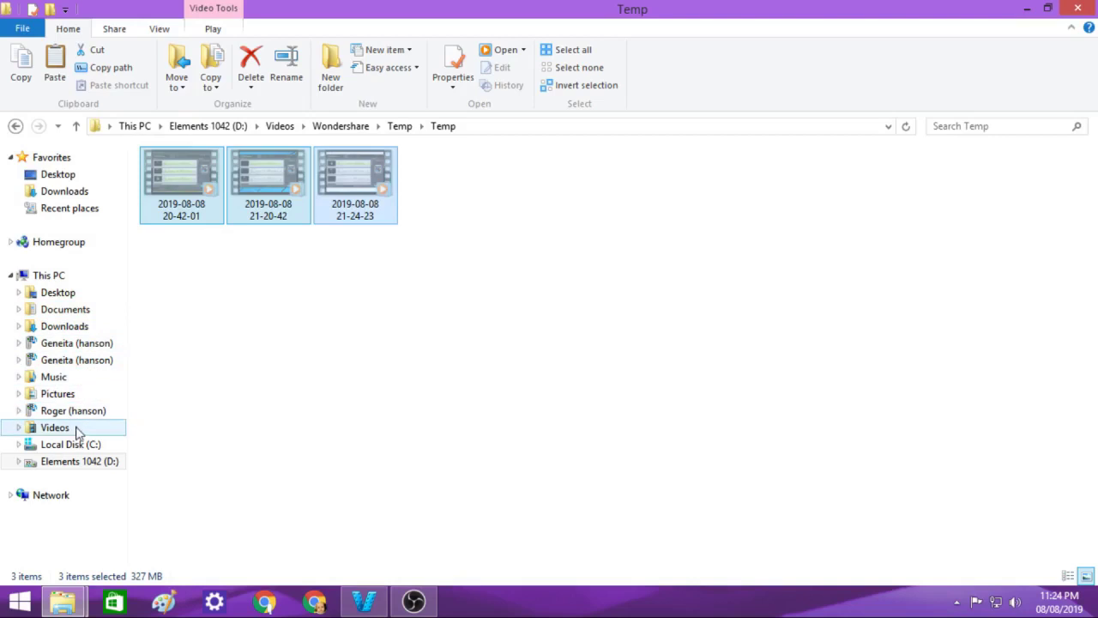
# Paste the three cut clips into Videos\Working With Audio And Video\Raw Videos
pyautogui.click(280, 126)
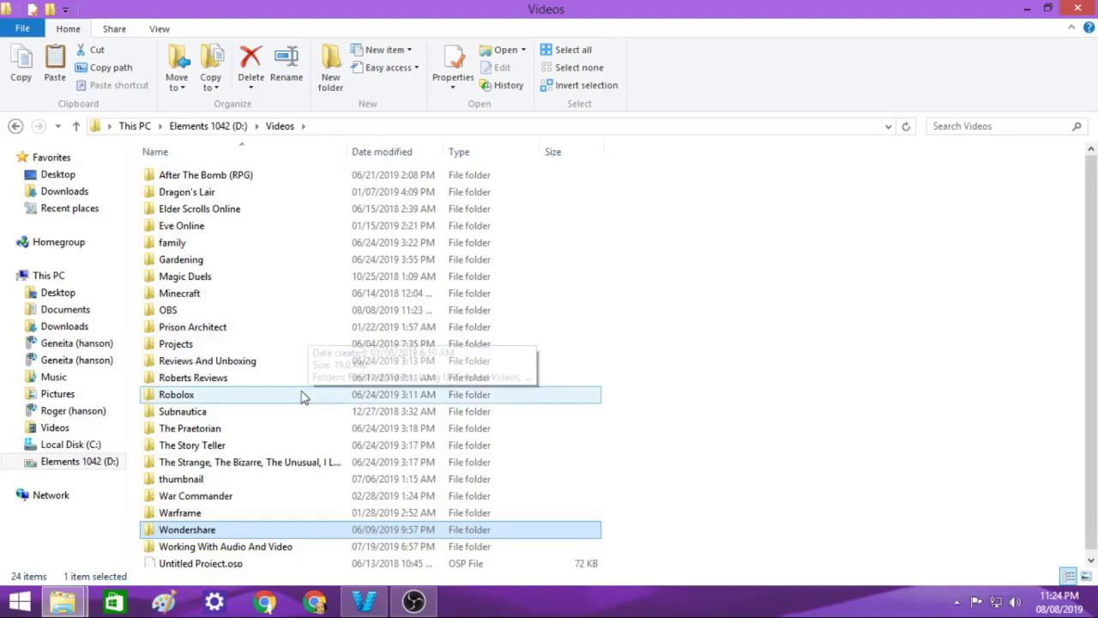
pyautogui.doubleClick(253, 546)
pyautogui.doubleClick(434, 210)
pyautogui.rightClick(295, 200)
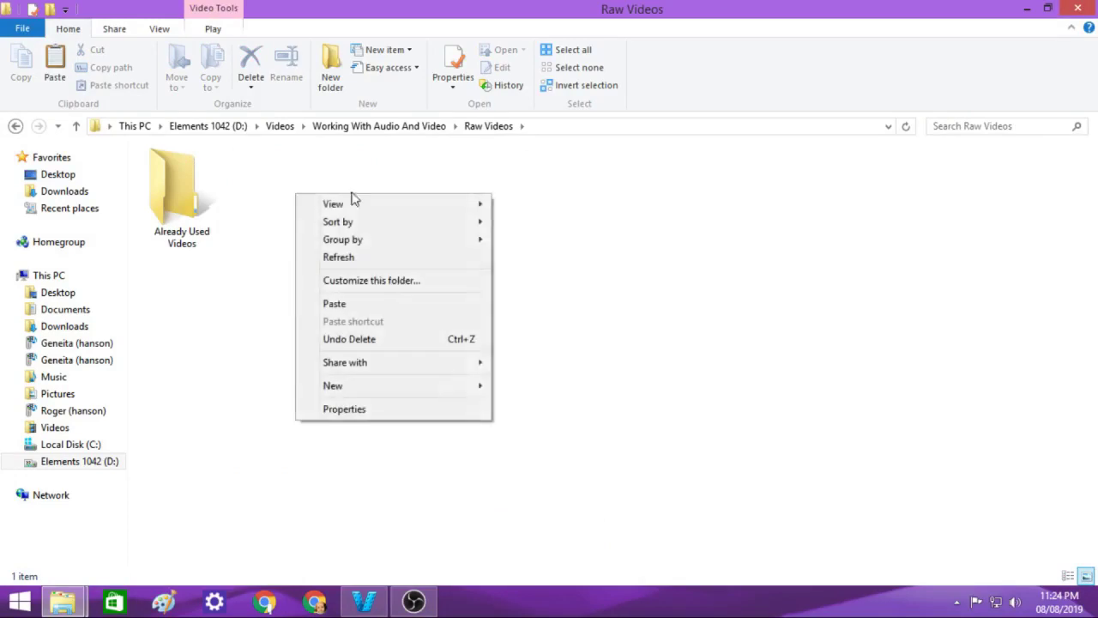
pyautogui.click(356, 304)
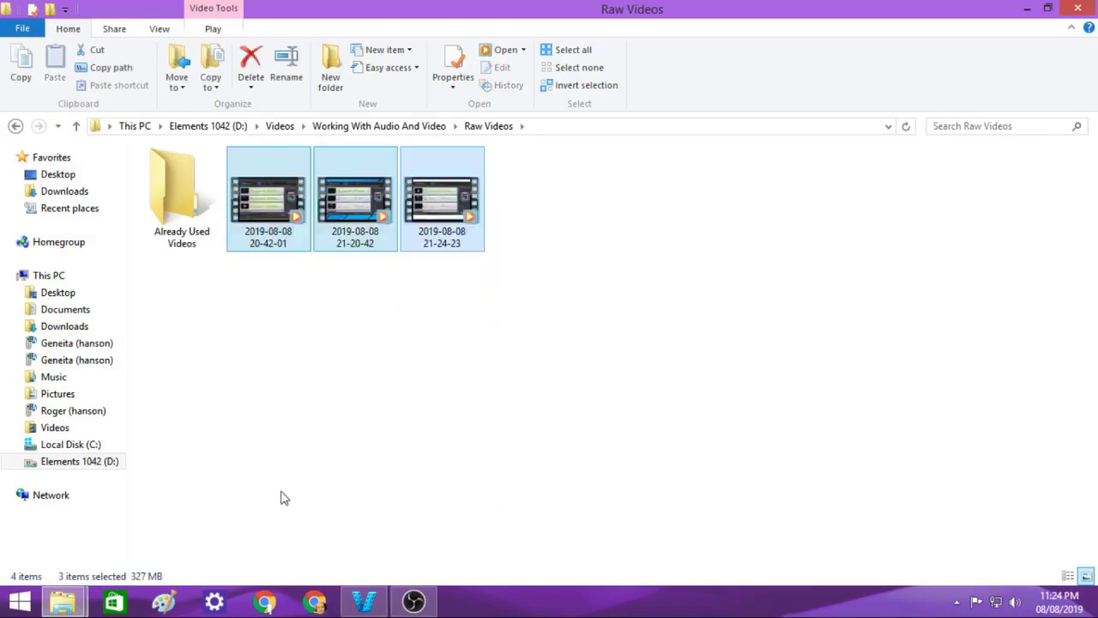
pyautogui.moveTo(61, 600)
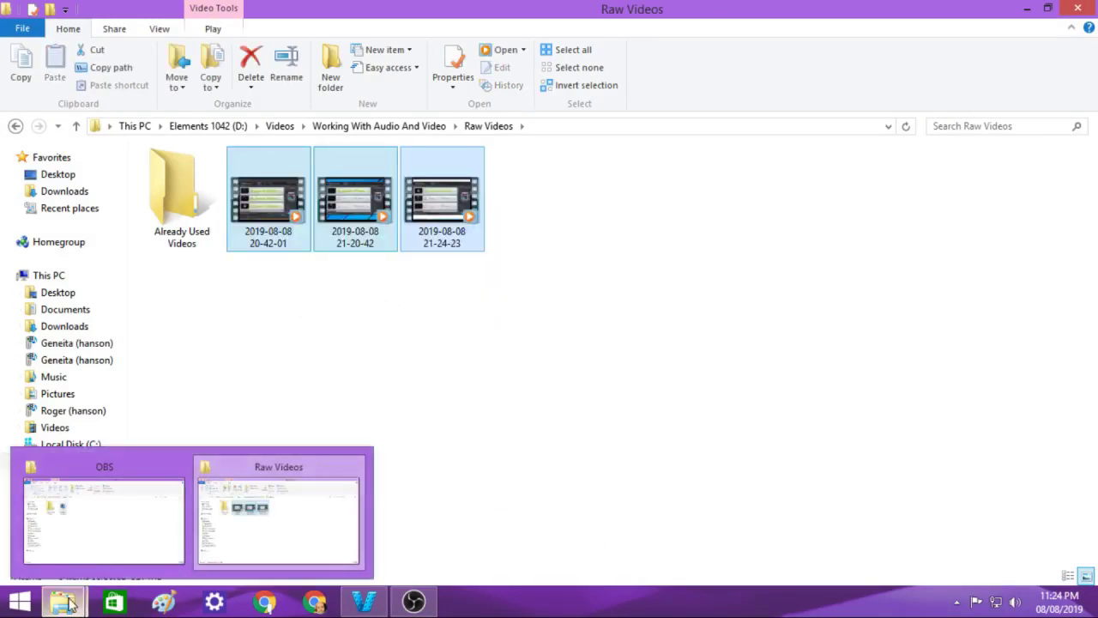
pyautogui.click(110, 561)
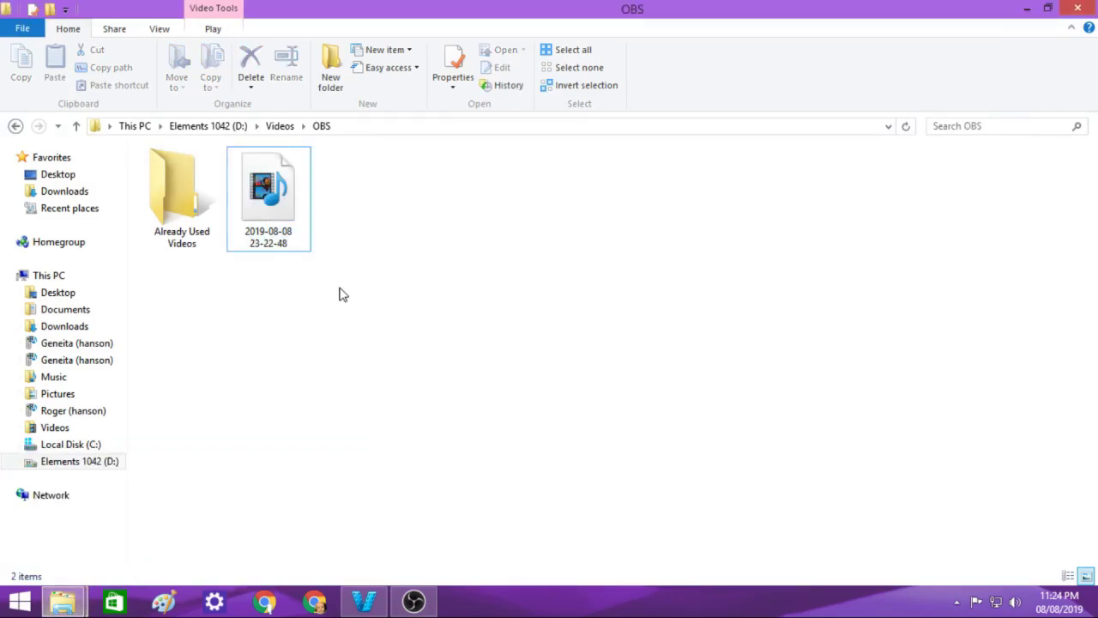
pyautogui.moveTo(86, 603)
pyautogui.click(313, 528)
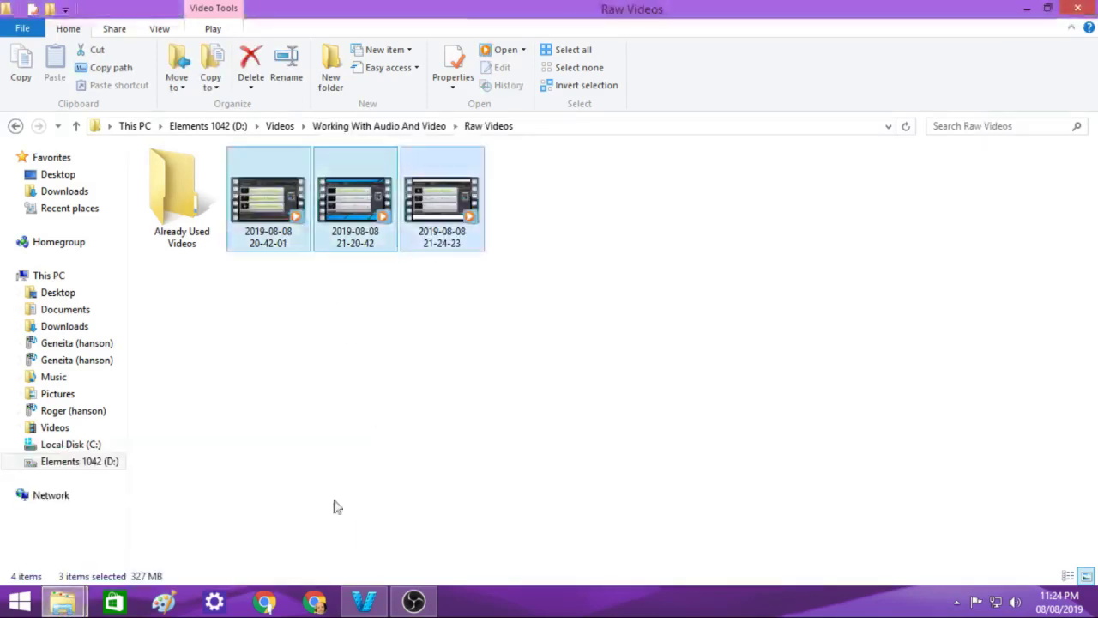
pyautogui.click(279, 128)
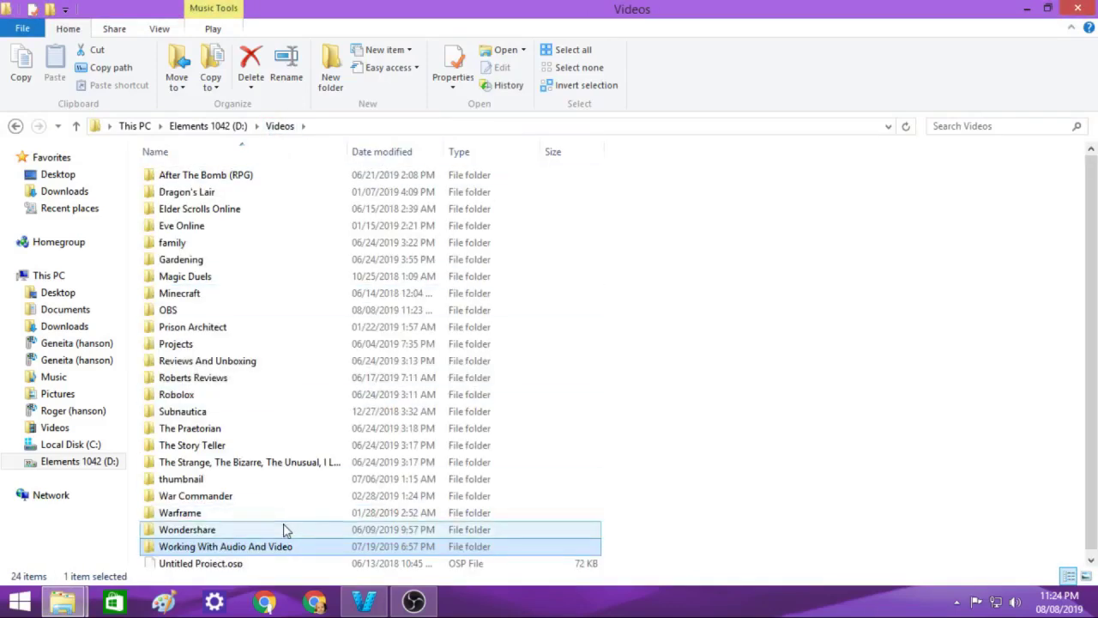
pyautogui.doubleClick(287, 531)
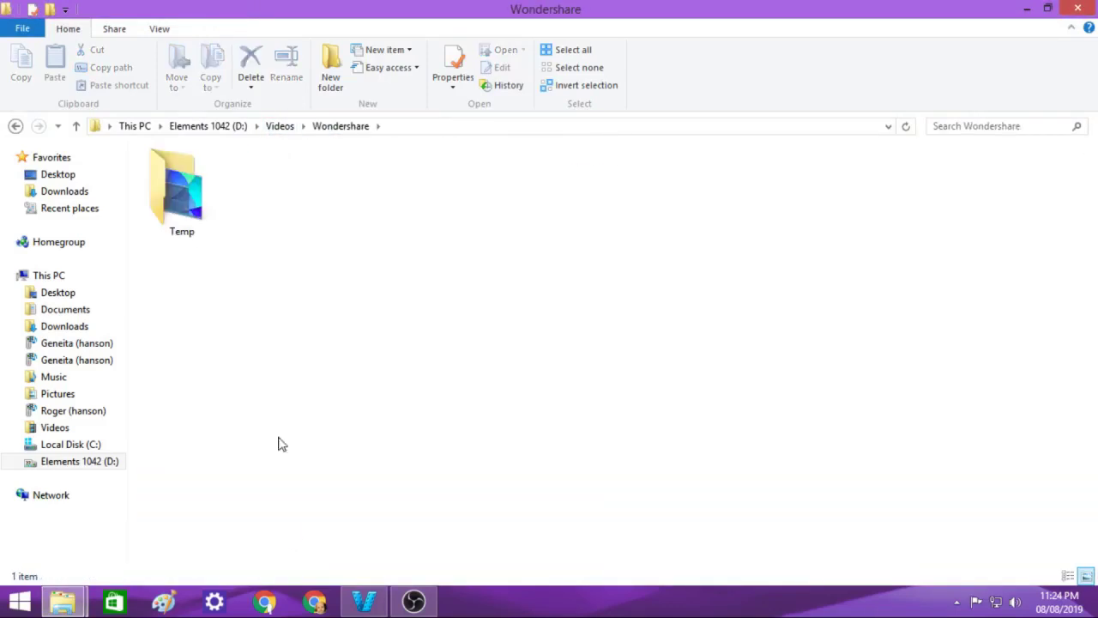
pyautogui.doubleClick(172, 228)
pyautogui.click(267, 199)
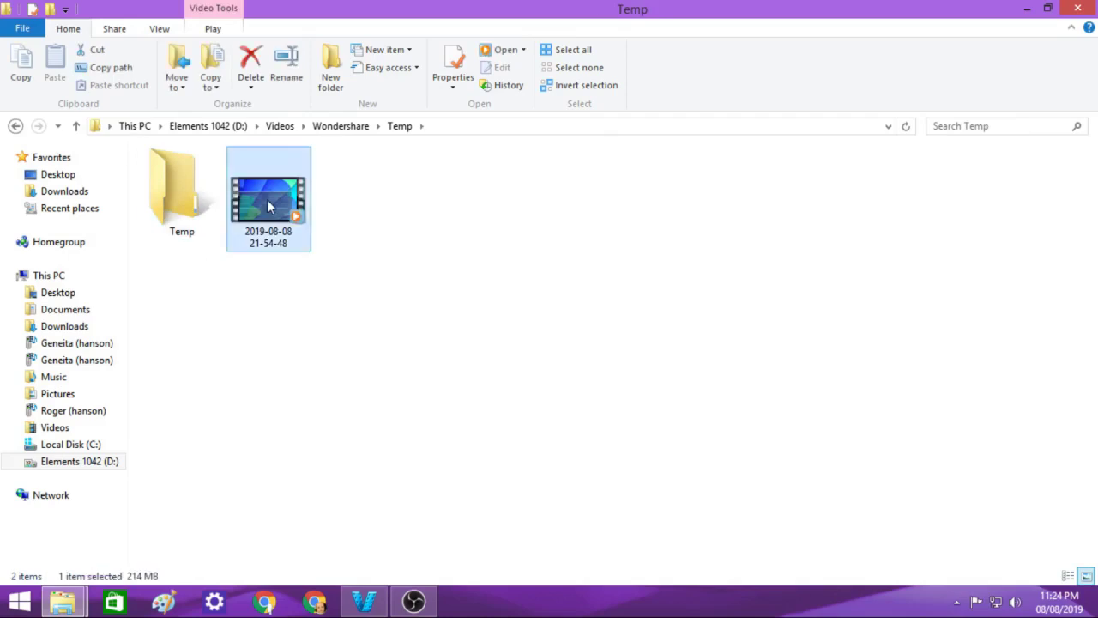
pyautogui.rightClick(267, 199)
pyautogui.click(360, 346)
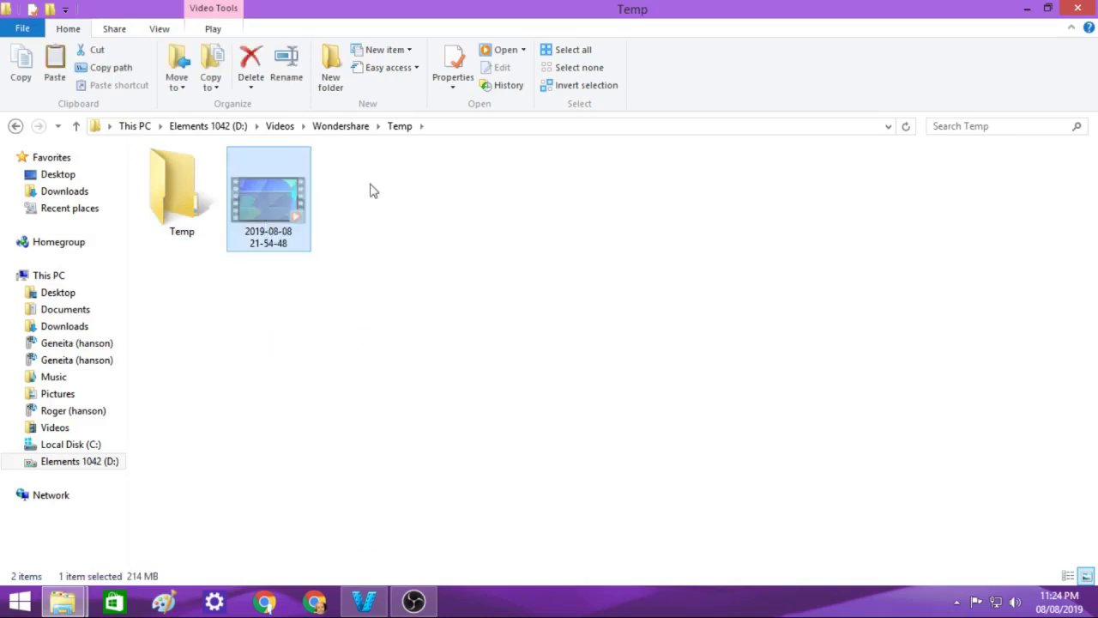
pyautogui.click(280, 127)
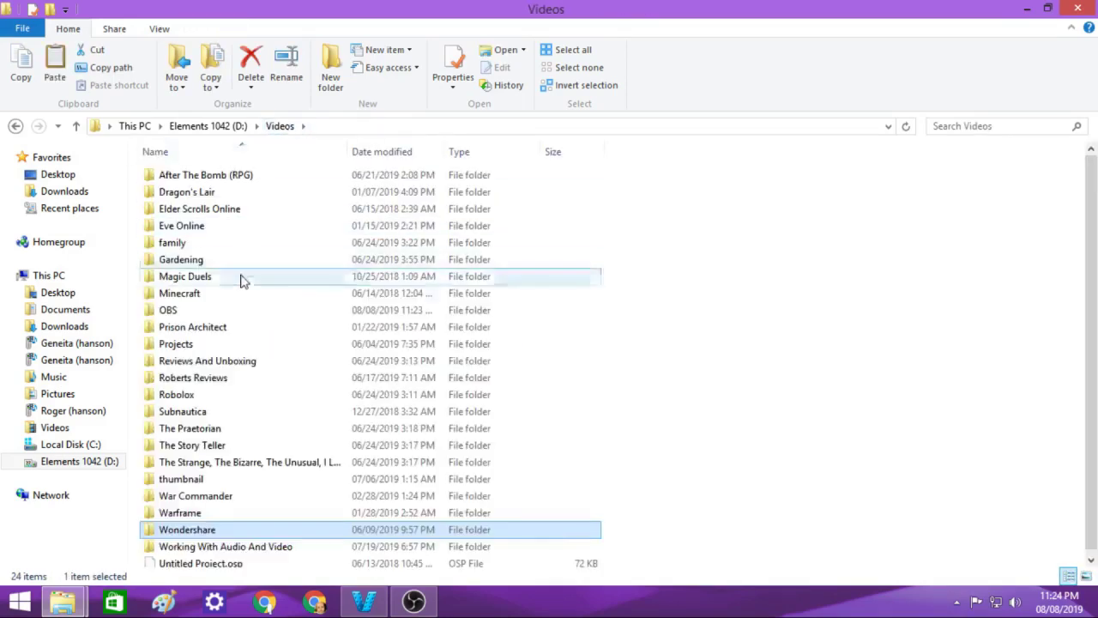
pyautogui.doubleClick(251, 544)
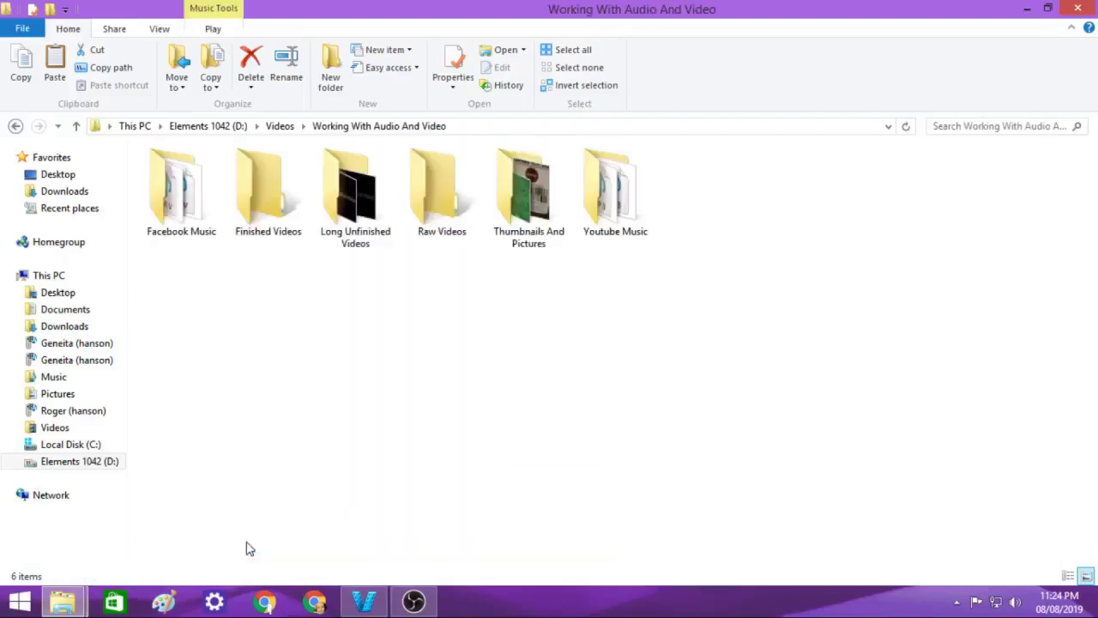
pyautogui.doubleClick(460, 216)
pyautogui.rightClick(542, 199)
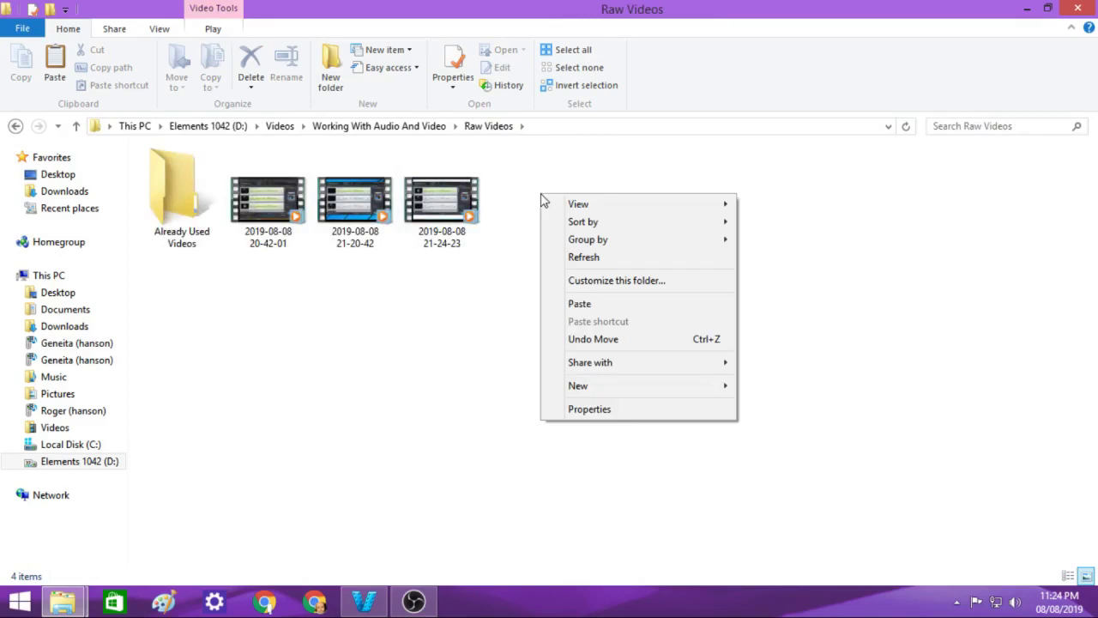
pyautogui.click(615, 304)
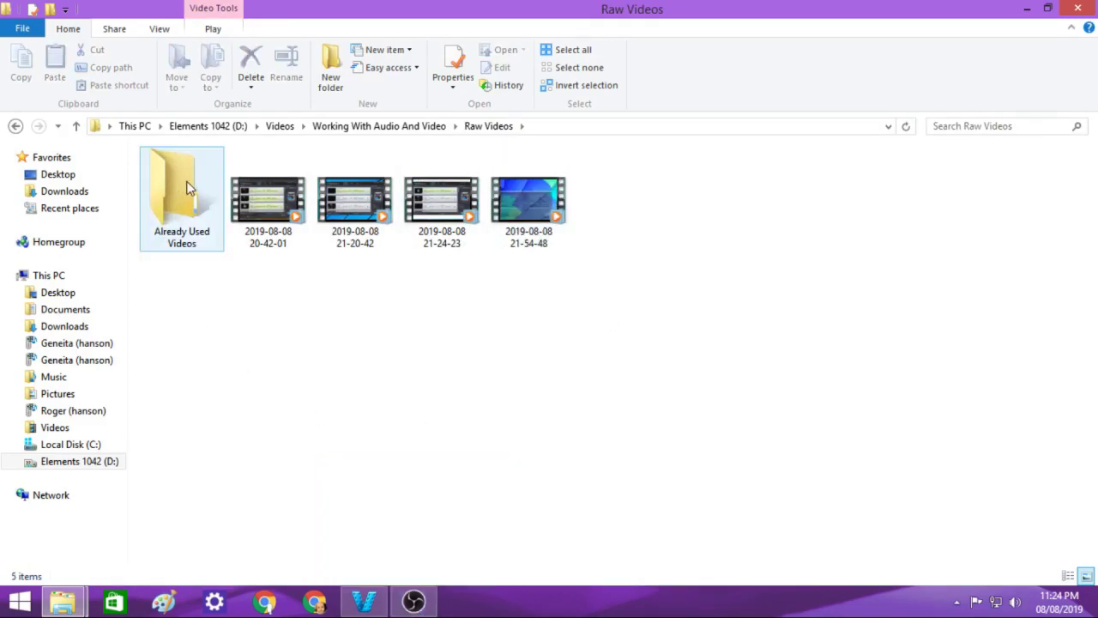
pyautogui.moveTo(189, 189)
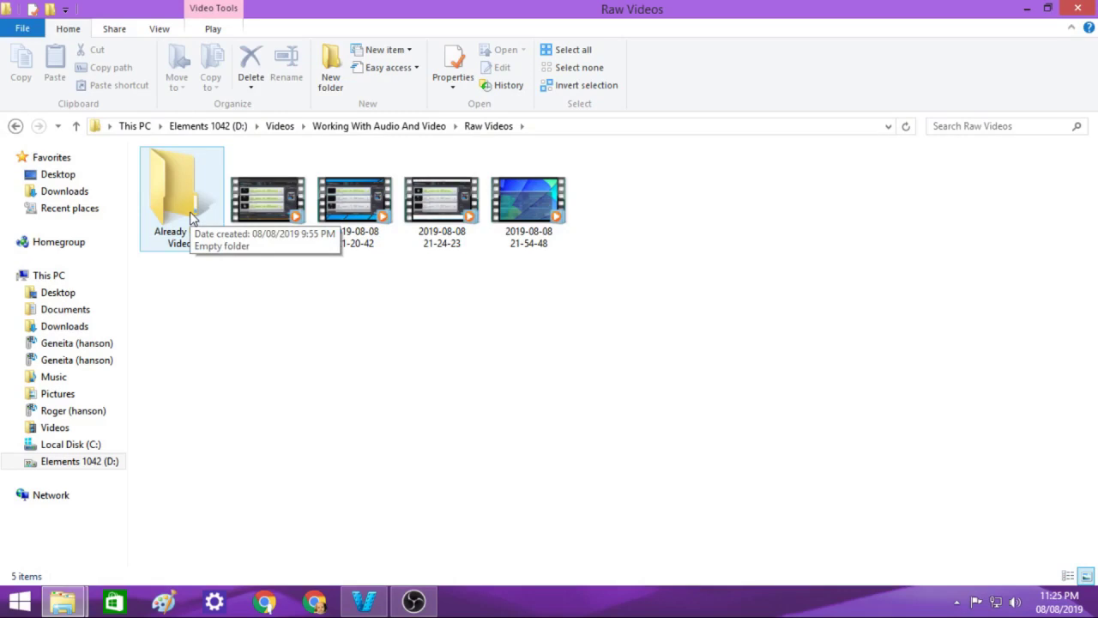
# Switch to Wondershare Video Converter and add the four clips from Working With Audio And Video\Raw Videos to the conversion list
pyautogui.click(365, 603)
pyautogui.click(469, 391)
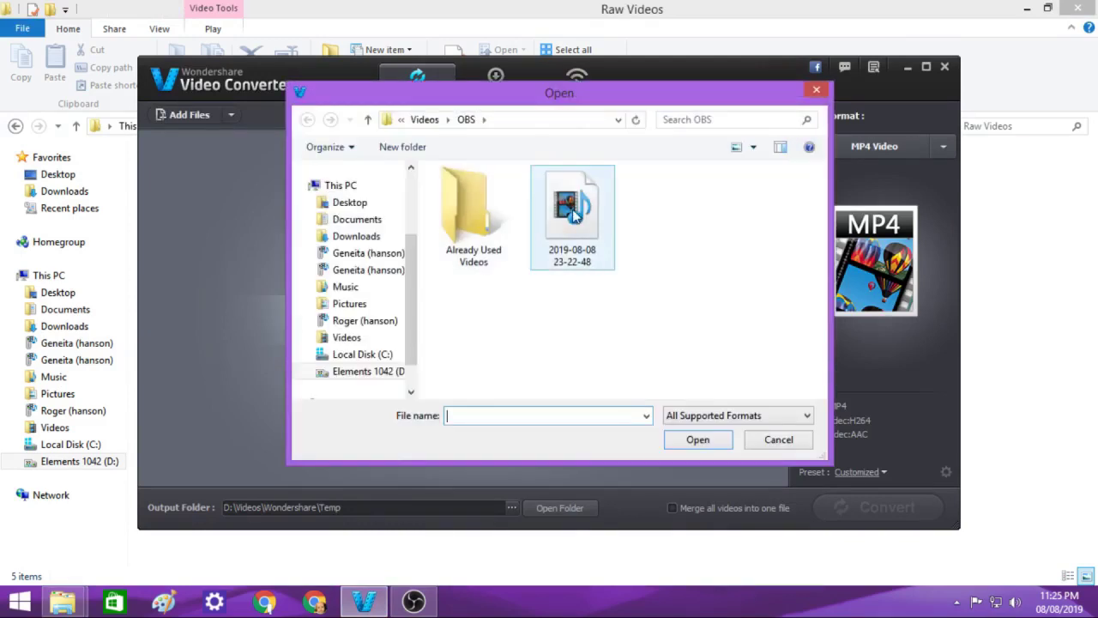
pyautogui.click(369, 120)
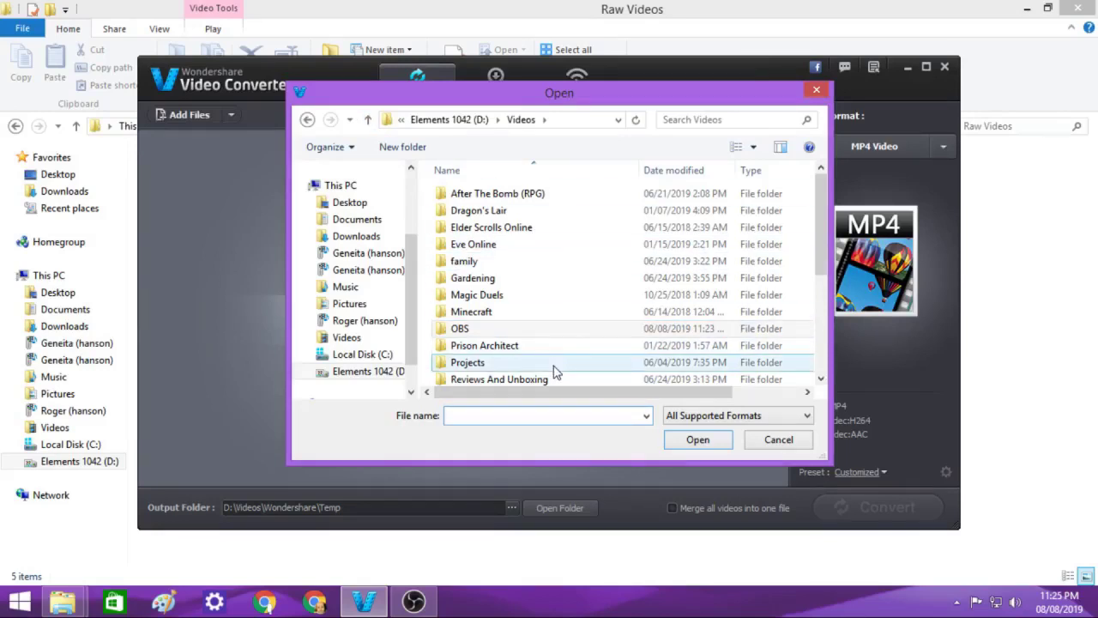
pyautogui.moveTo(817, 236); pyautogui.dragTo(825, 362)
pyautogui.doubleClick(581, 377)
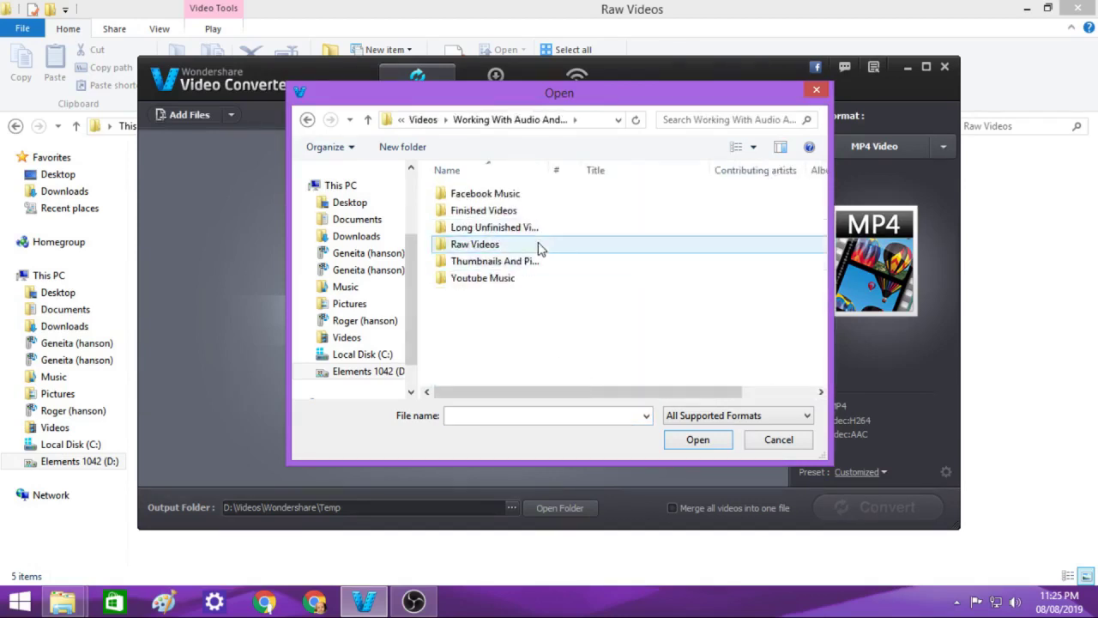
pyautogui.doubleClick(539, 245)
pyautogui.click(558, 240)
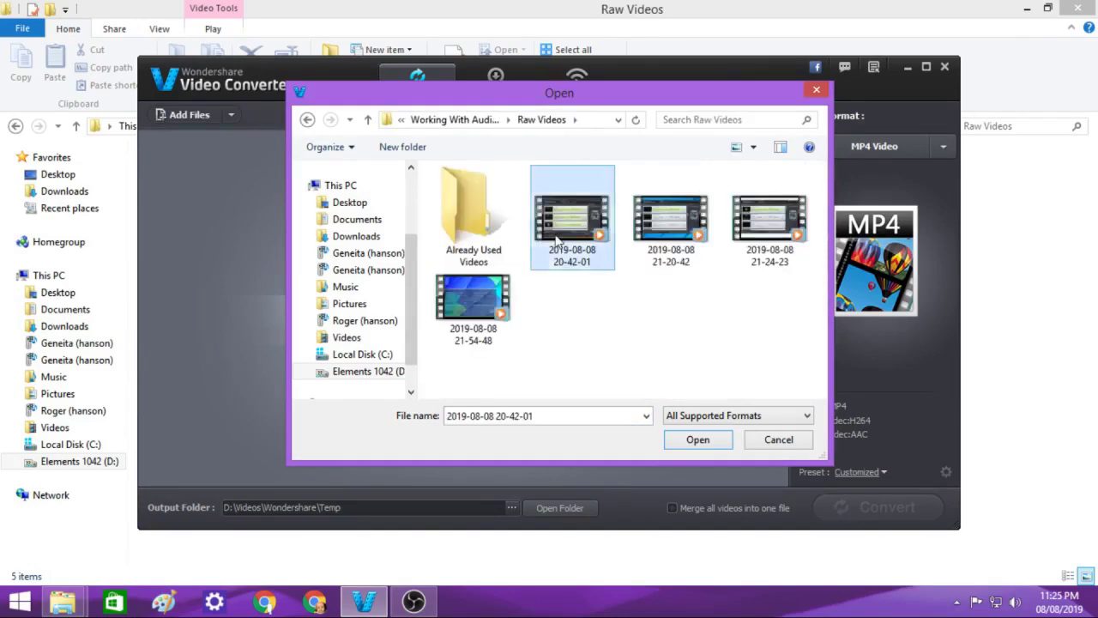
pyautogui.keyDown('ctrl'); pyautogui.click(472, 317); pyautogui.keyUp('ctrl')
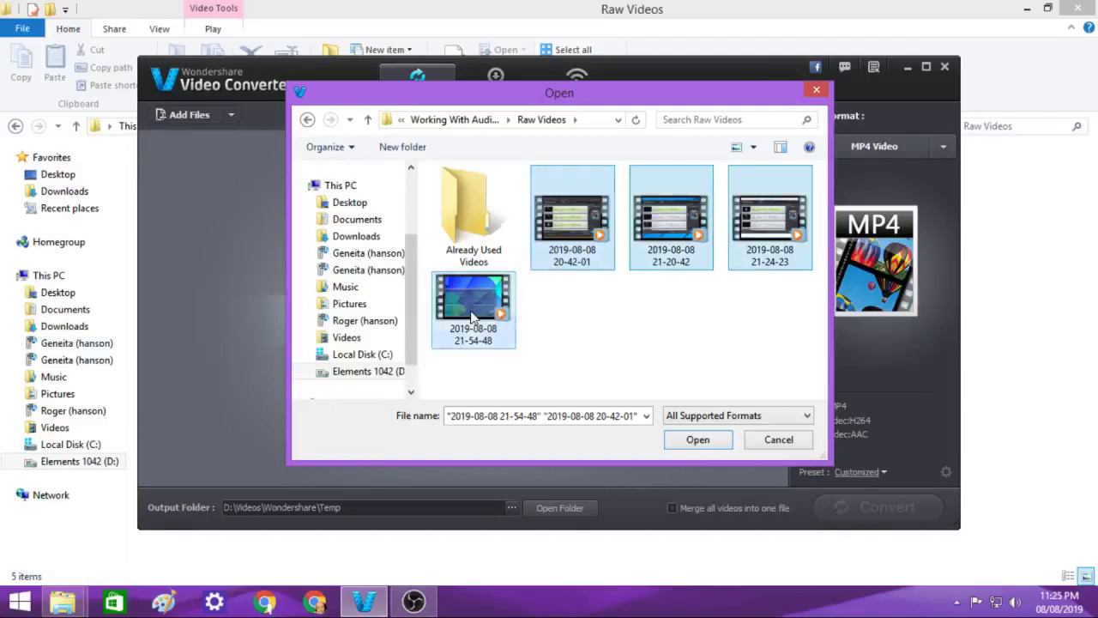
pyautogui.click(697, 441)
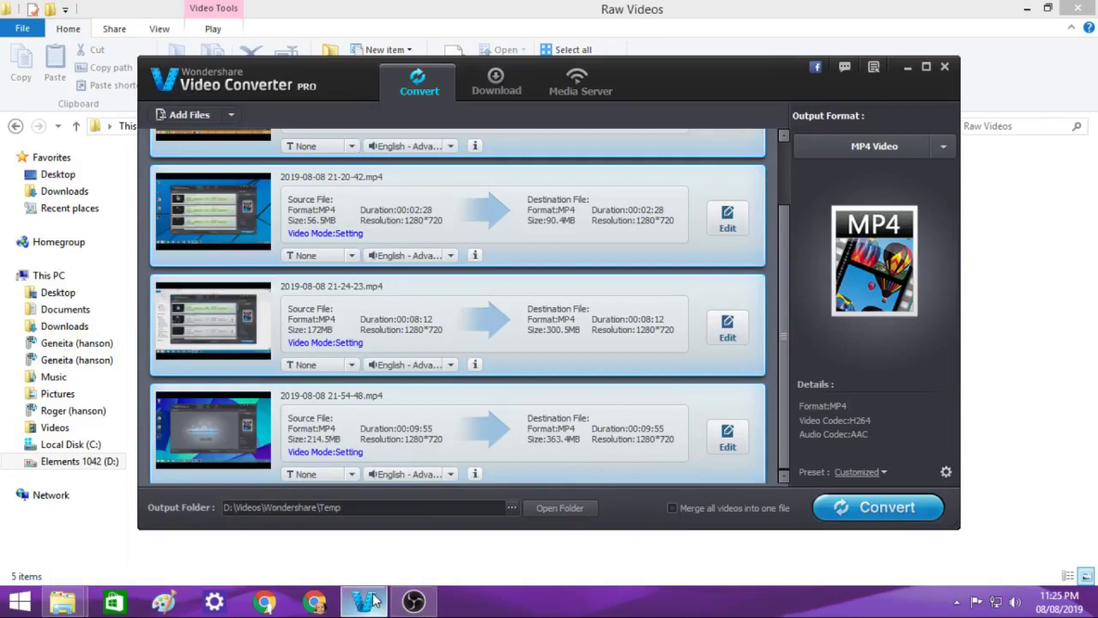
# Bring up OBS Studio, return to Wondershare Video Converter, and resume converting Working With Audio And Video4.mp4
pyautogui.moveTo(414, 603)
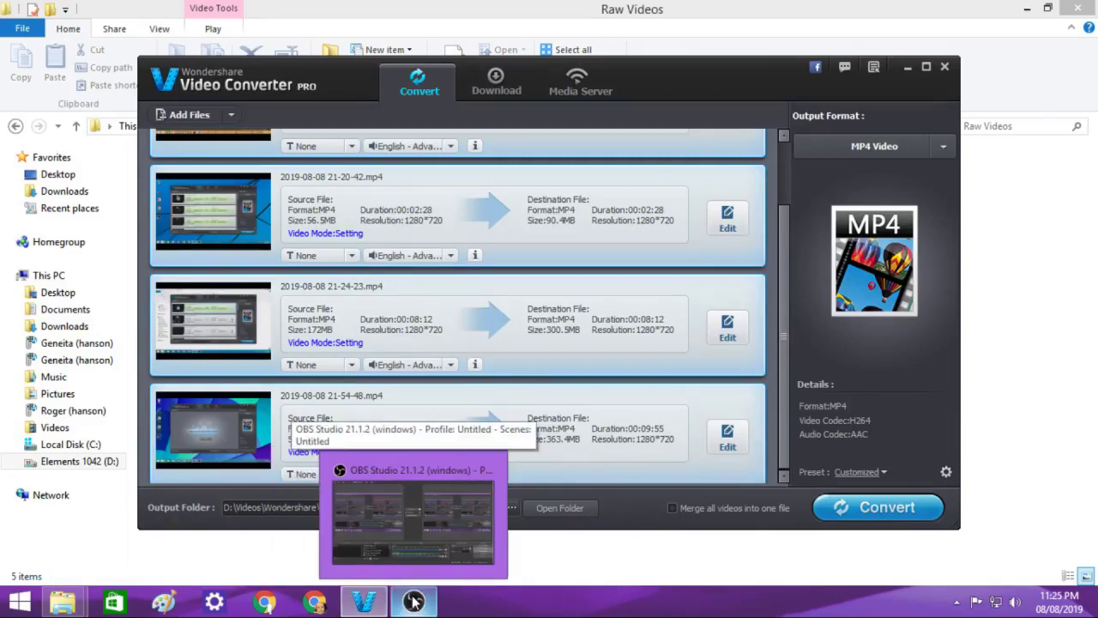
pyautogui.click(414, 603)
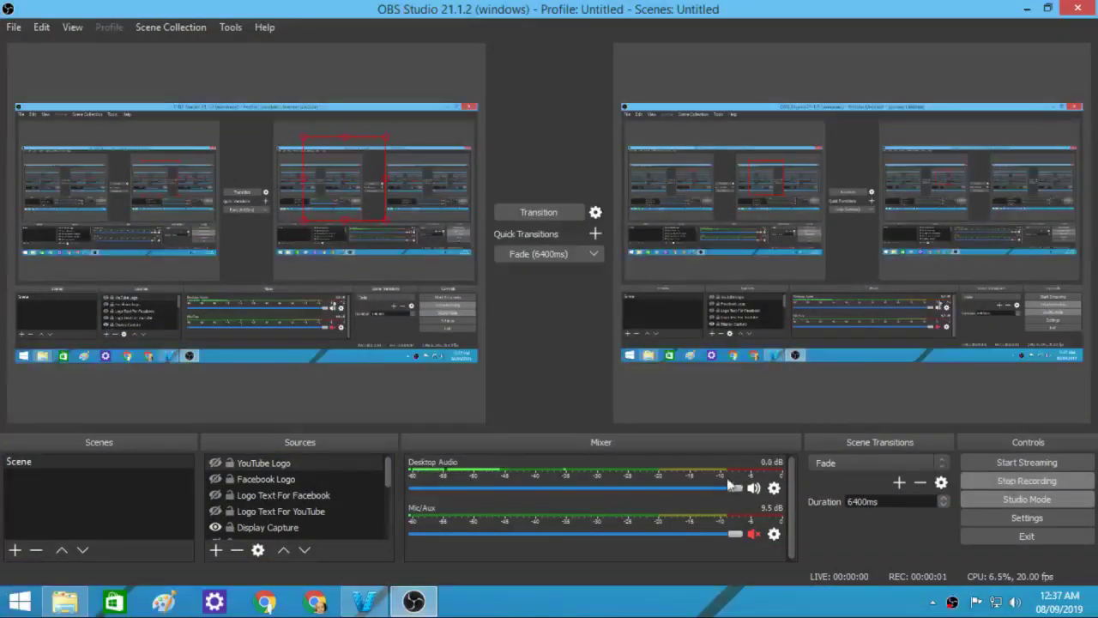
pyautogui.click(364, 601)
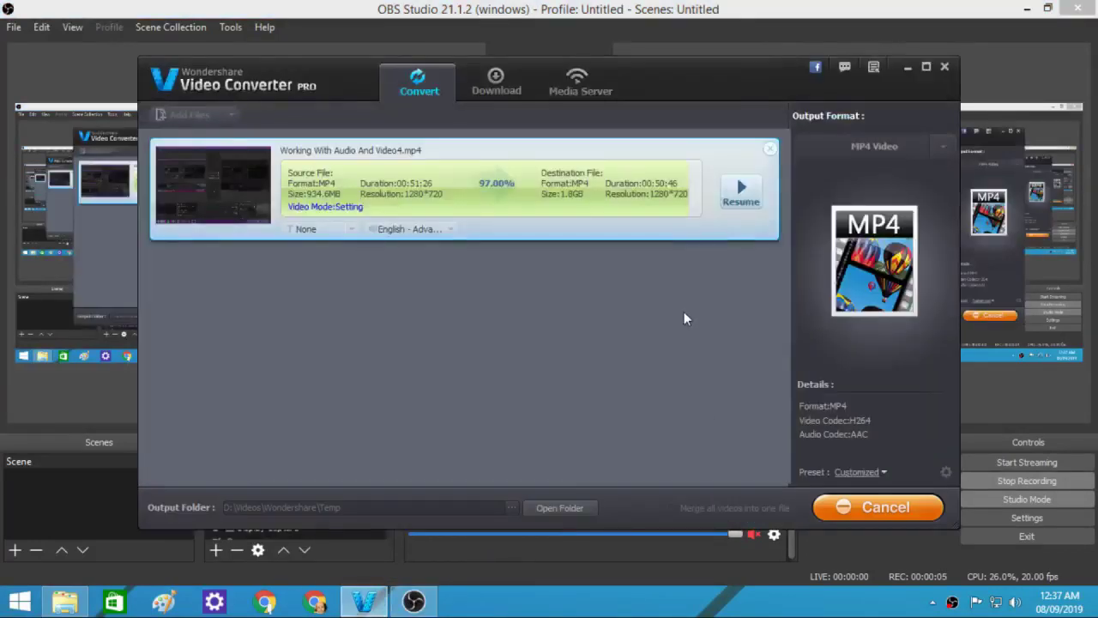
pyautogui.click(741, 189)
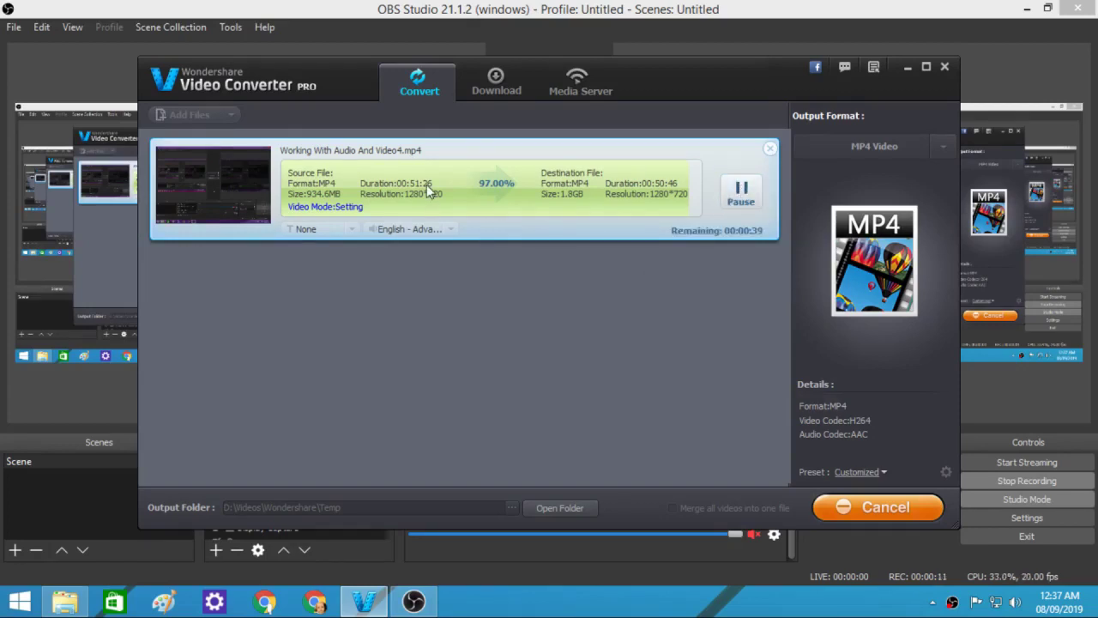
# Look at the Working With Audio And Video4 source file in Long Unfinished Videos, and return to the conversion progress in Wondershare Video Converter
pyautogui.click(62, 605)
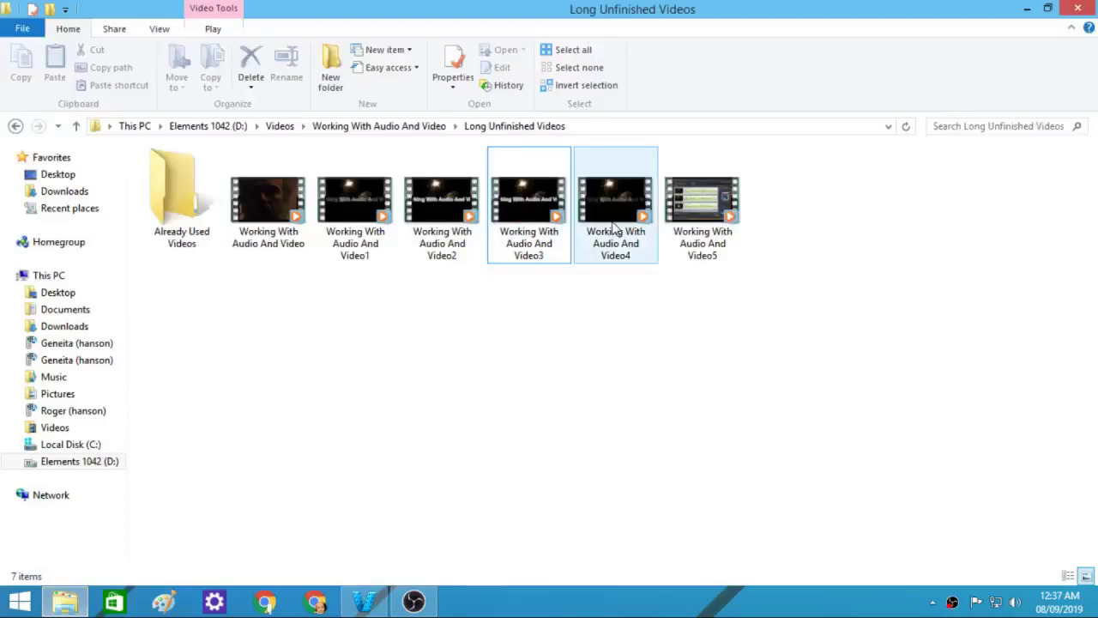
pyautogui.click(613, 230)
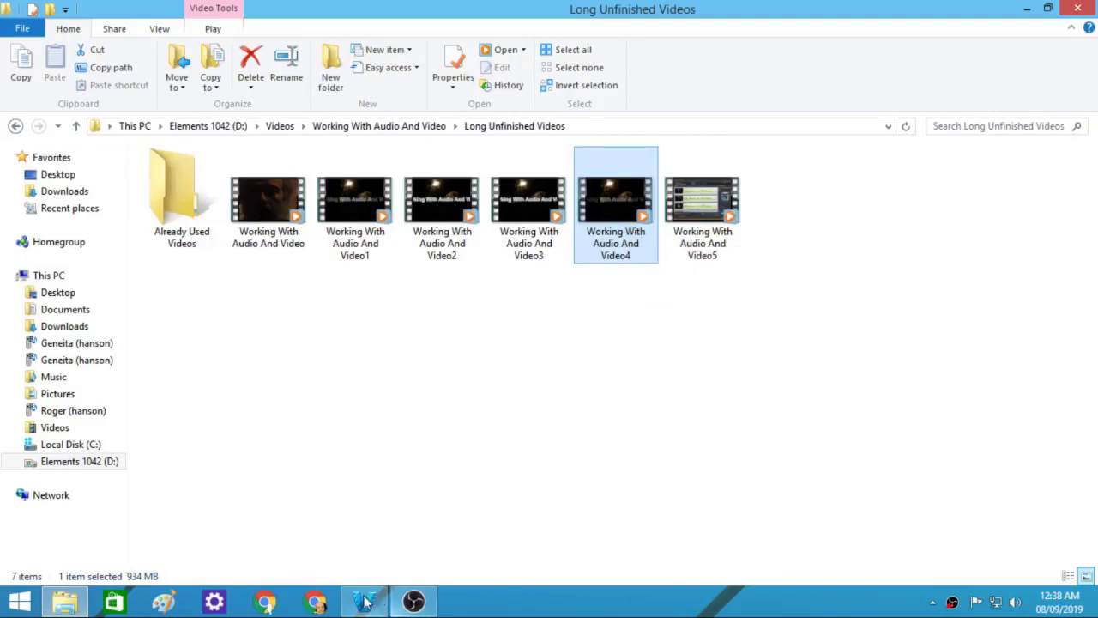
pyautogui.moveTo(420, 604)
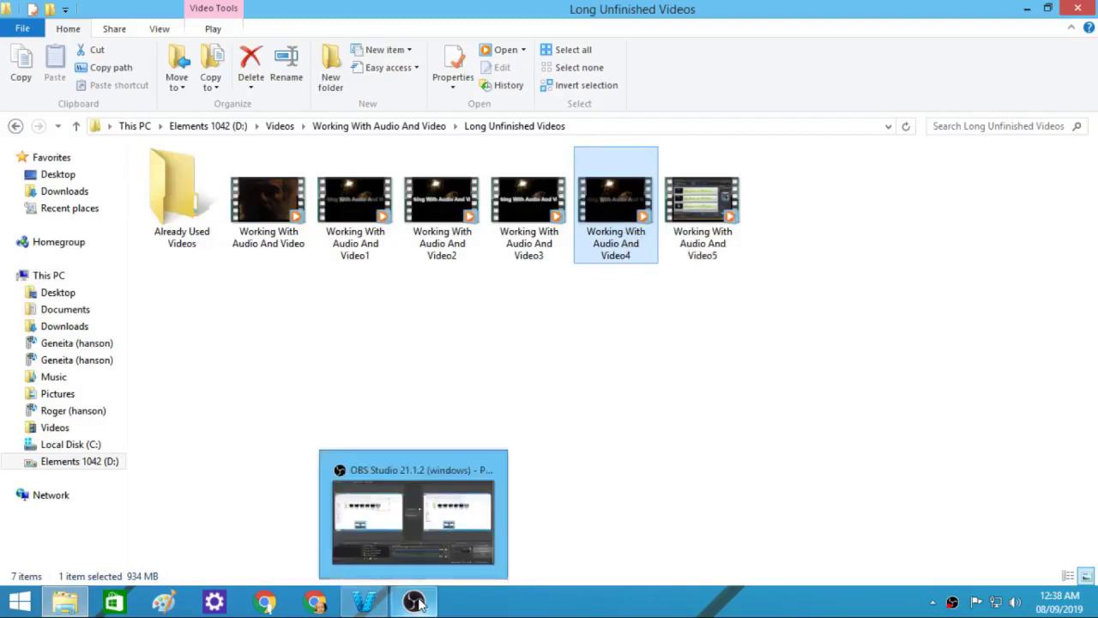
pyautogui.click(365, 602)
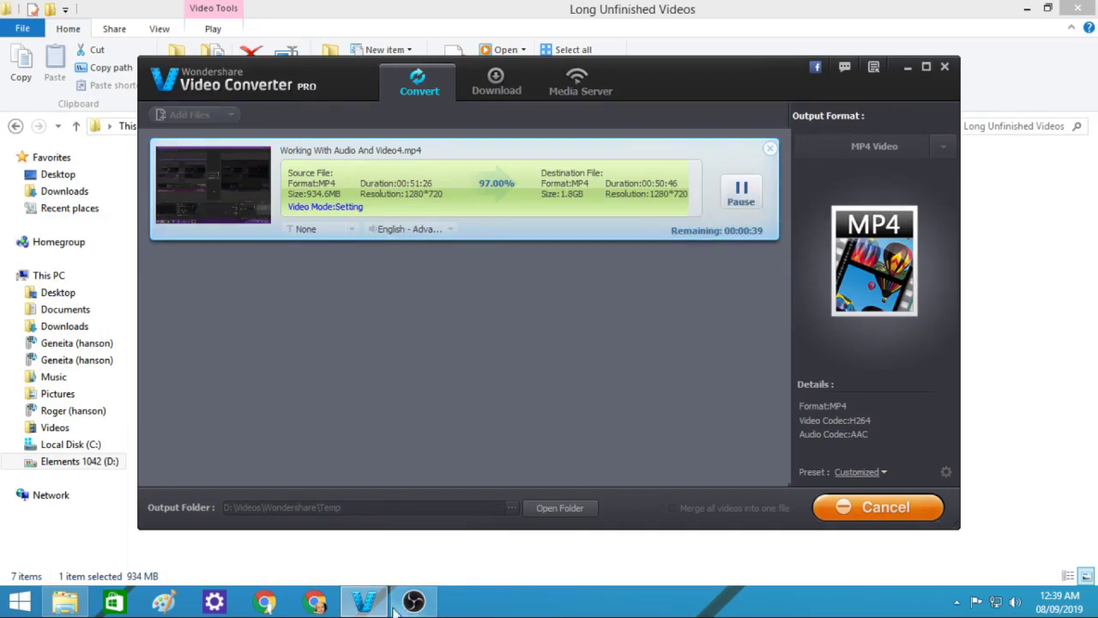
# Bring up OBS Studio, return to Wondershare Video Converter, and try to pause the Working With Audio And Video4.mp4 conversion
pyautogui.click(414, 603)
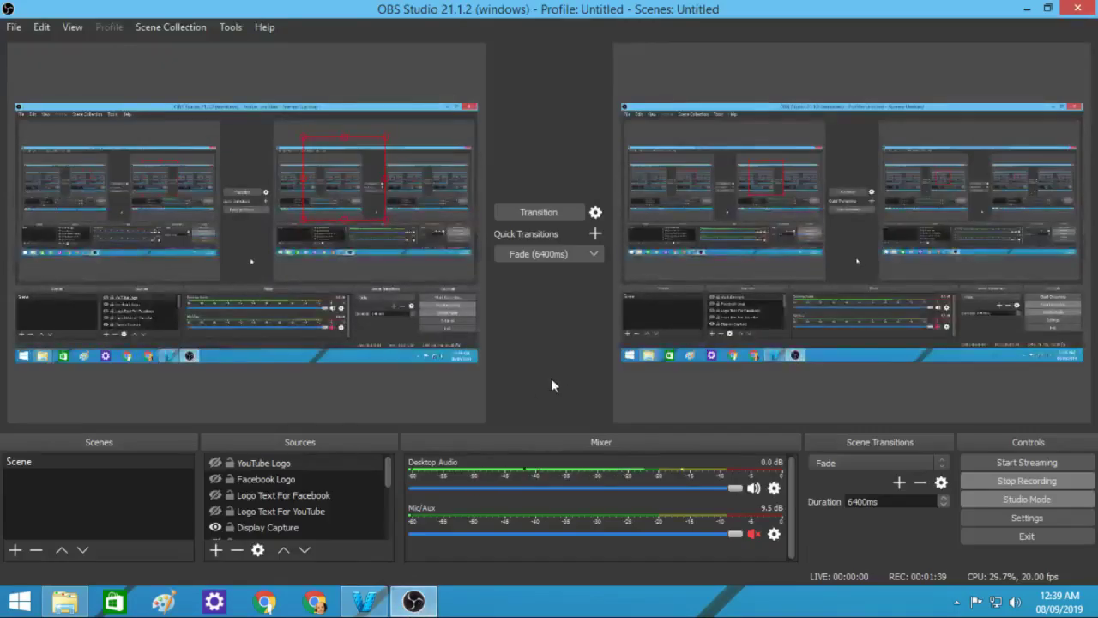
pyautogui.click(364, 604)
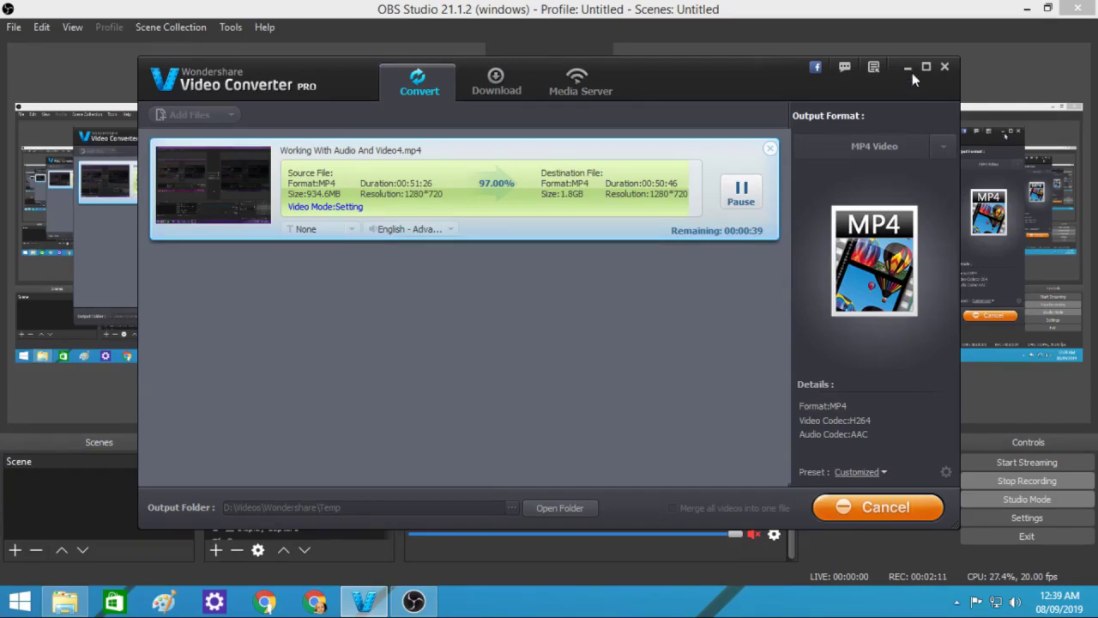
pyautogui.click(743, 194)
pyautogui.click(743, 194)
pyautogui.click(741, 194)
pyautogui.click(741, 194)
pyautogui.click(742, 194)
pyautogui.click(741, 194)
pyautogui.click(742, 194)
pyautogui.click(741, 194)
pyautogui.click(741, 194)
pyautogui.click(742, 194)
pyautogui.click(741, 194)
pyautogui.click(741, 194)
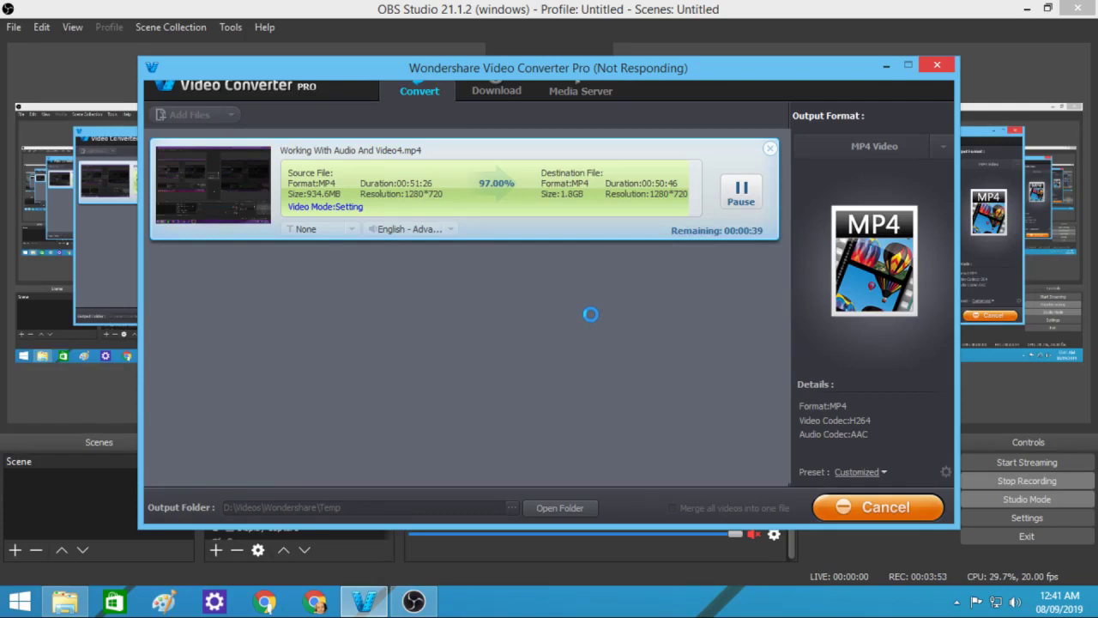
# Switch to OBS Studio and back to Wondershare Video Converter, and open the finished conversion's output folder in a maximized window
pyautogui.click(635, 10)
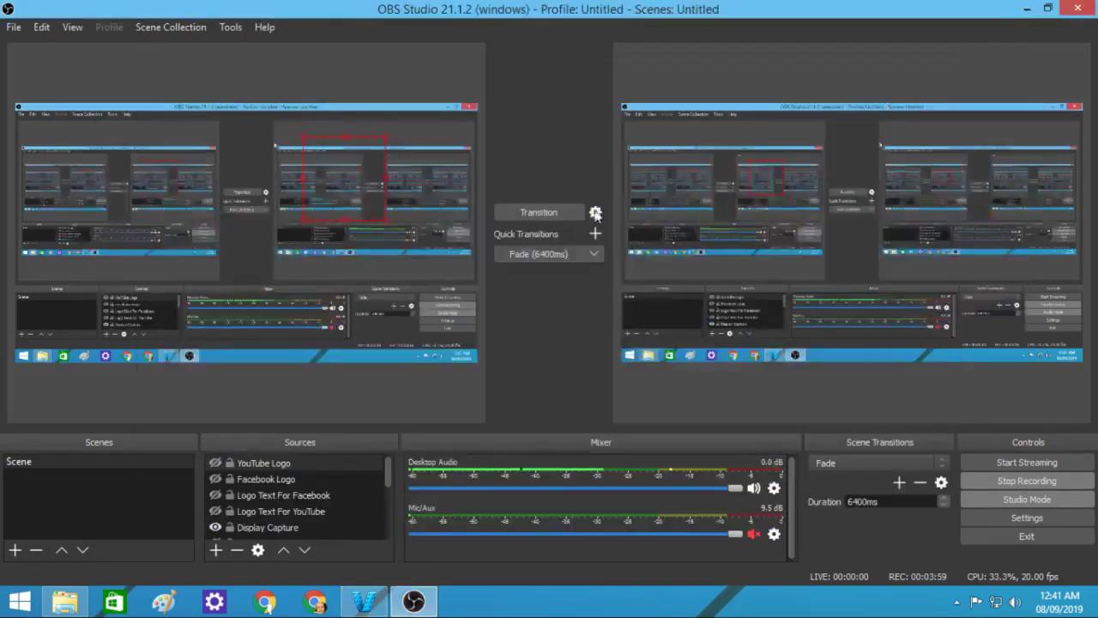
pyautogui.click(364, 603)
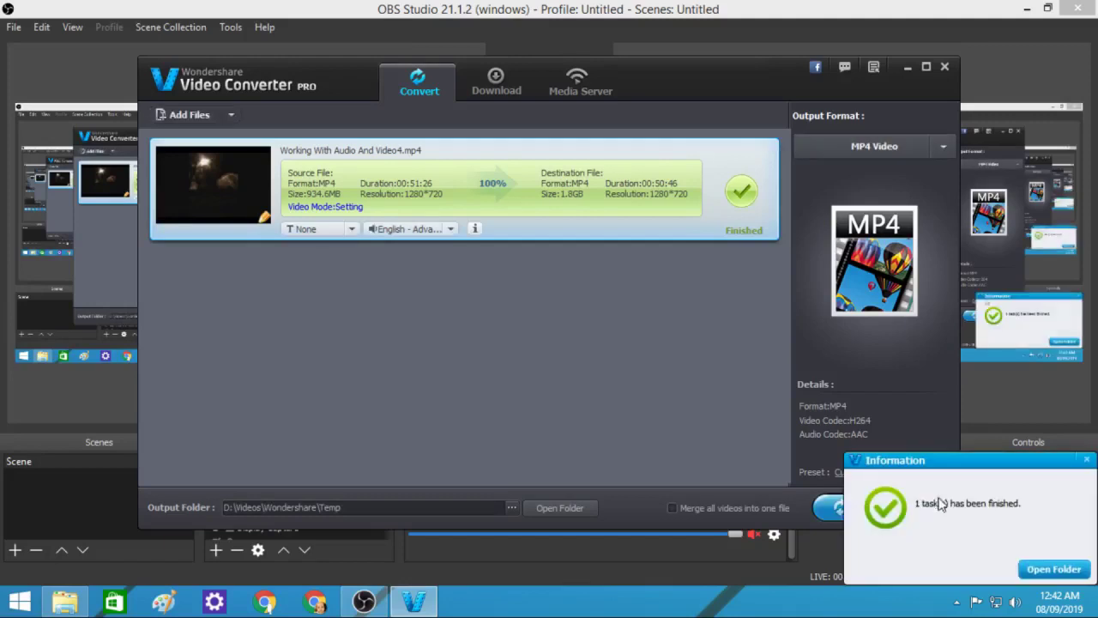
pyautogui.click(1054, 571)
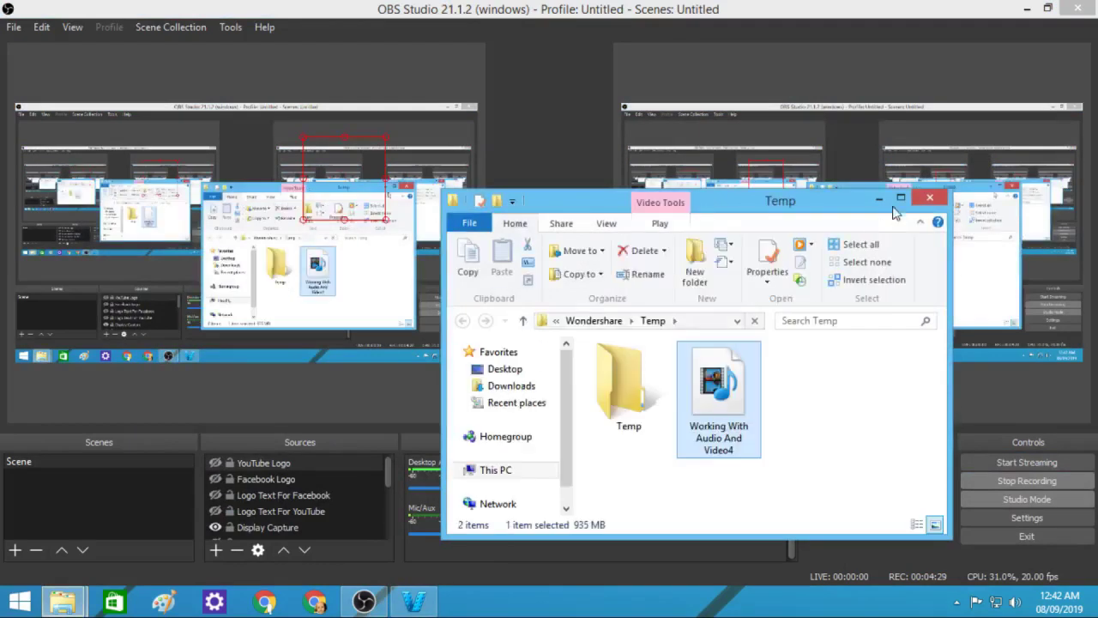
pyautogui.click(901, 199)
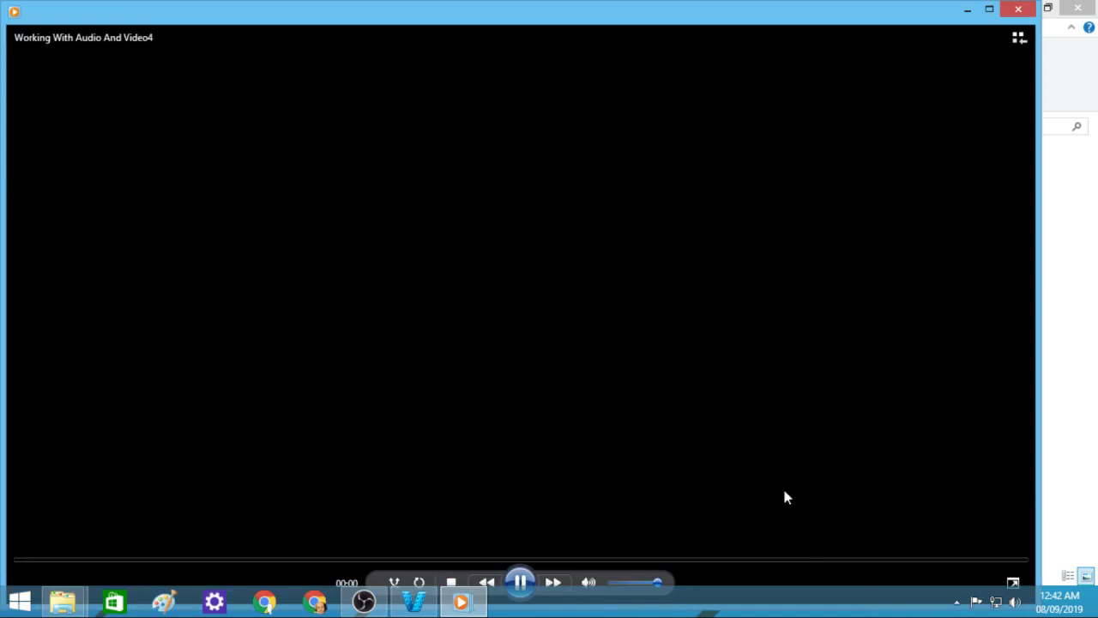
# Play the converted Working With Audio And Video4 in Windows Media Player, sample several points in its last quarter, and close the player
pyautogui.click(825, 562)
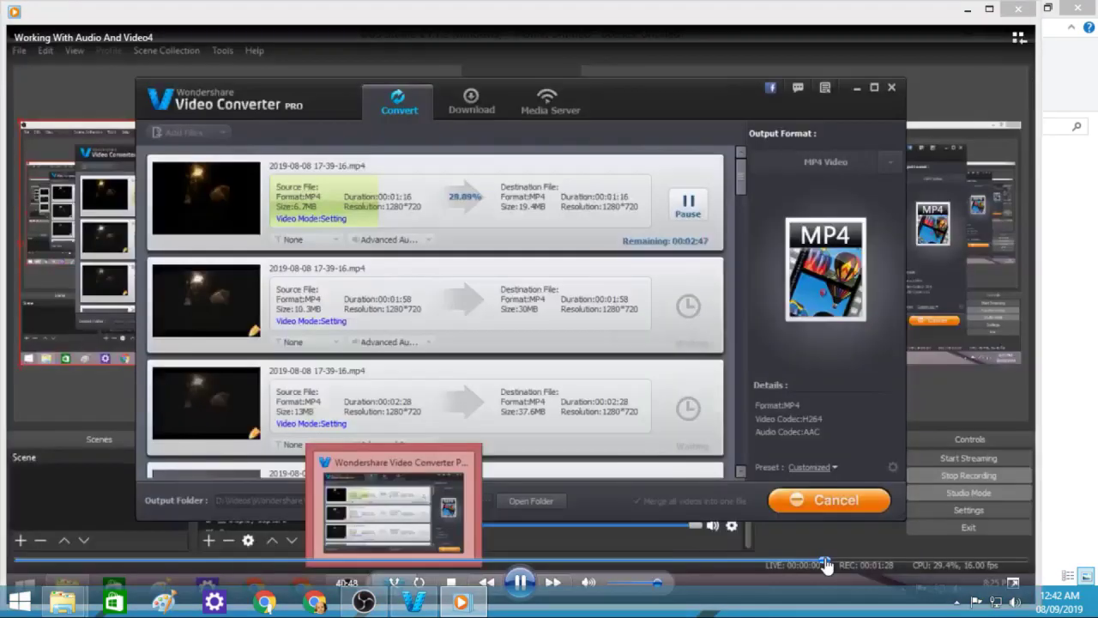
pyautogui.click(941, 563)
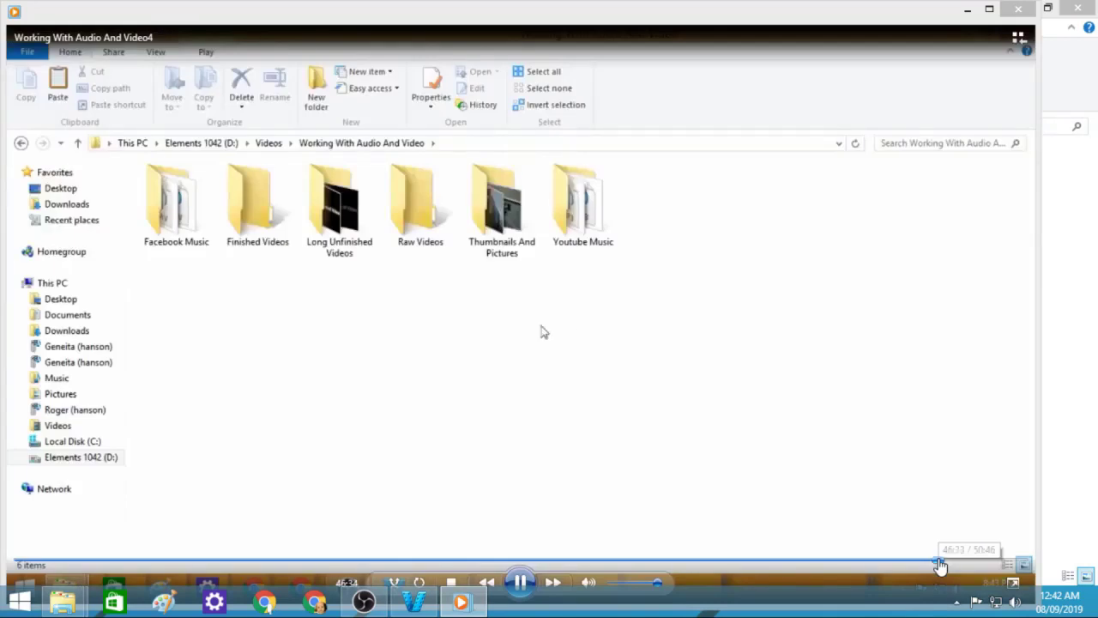
pyautogui.click(982, 563)
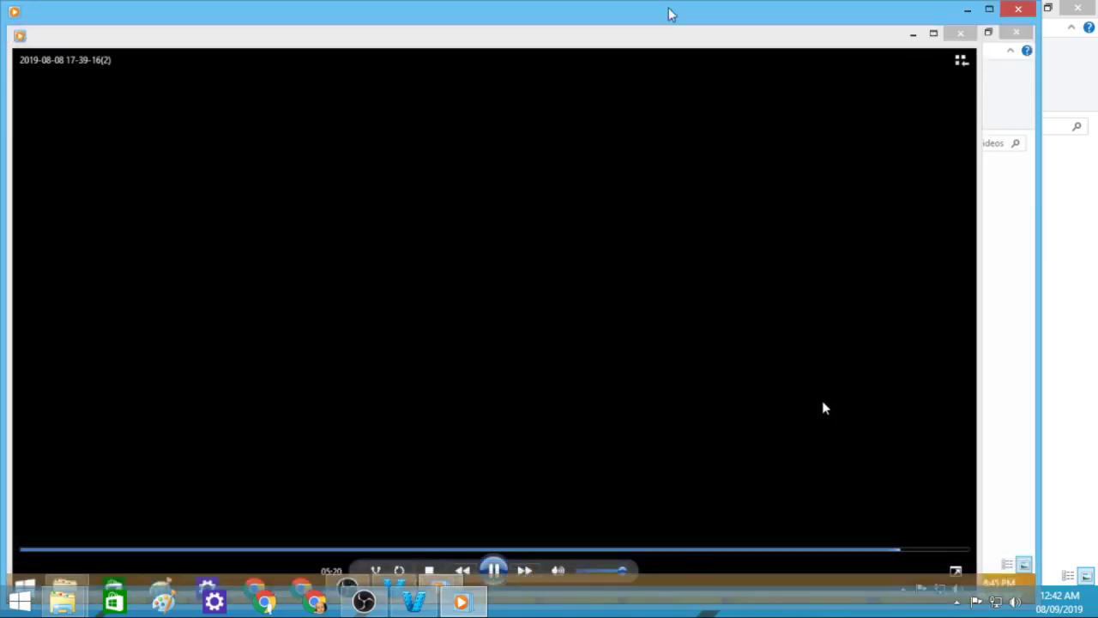
pyautogui.click(1019, 9)
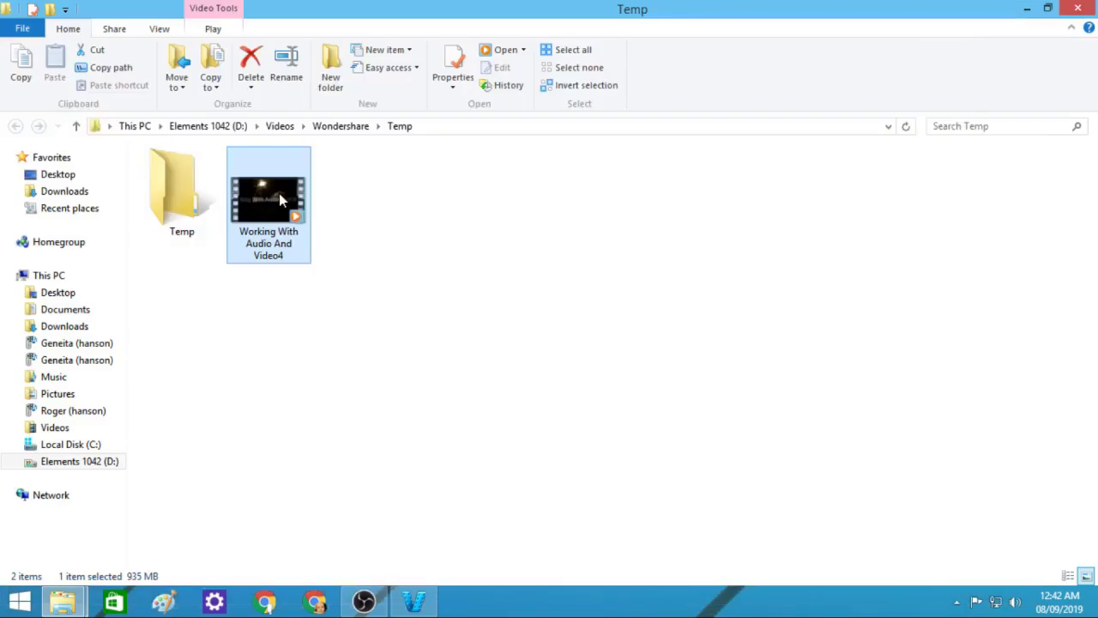
# Look inside the nested Temp folder, return, and examine the general and detailed properties of the converted Working With Audio And Video4
pyautogui.doubleClick(190, 193)
pyautogui.click(75, 126)
pyautogui.click(258, 202)
pyautogui.rightClick(266, 203)
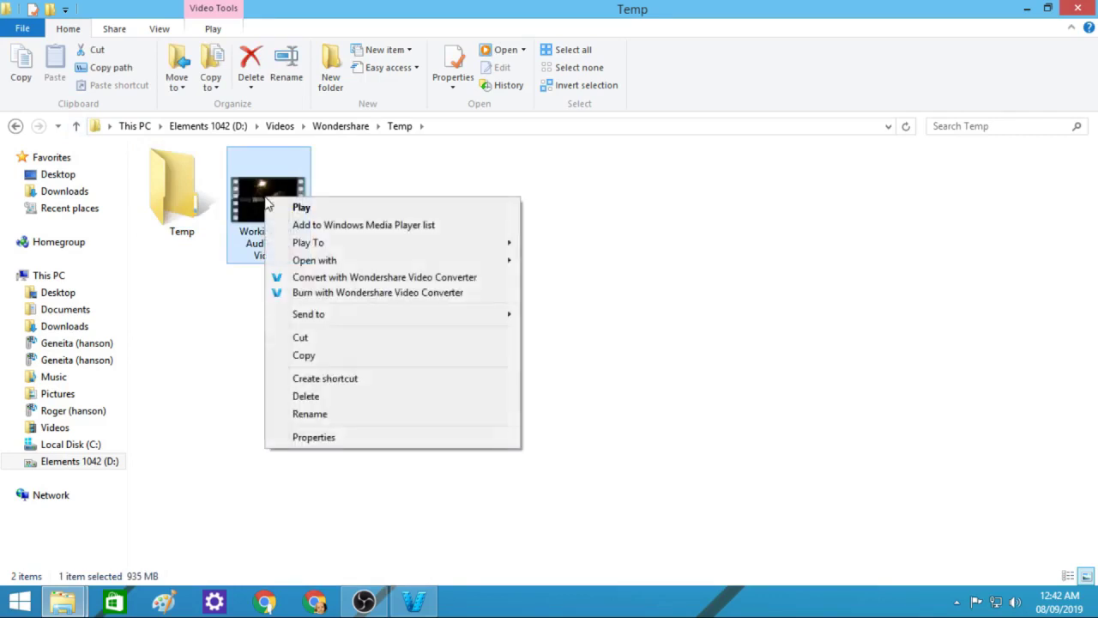
pyautogui.click(353, 440)
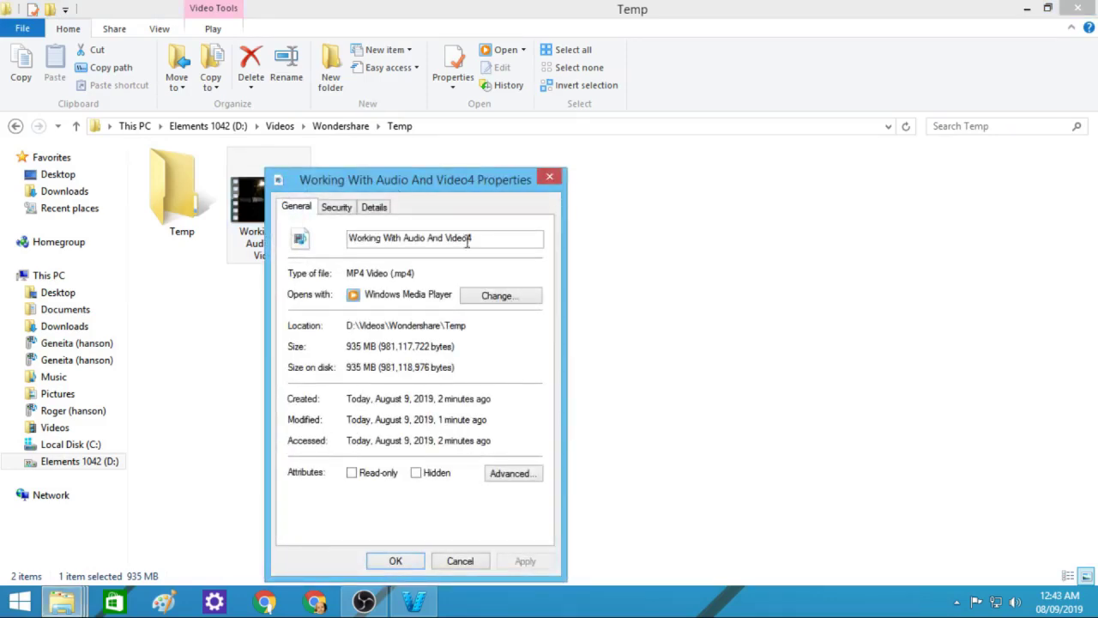
pyautogui.click(374, 209)
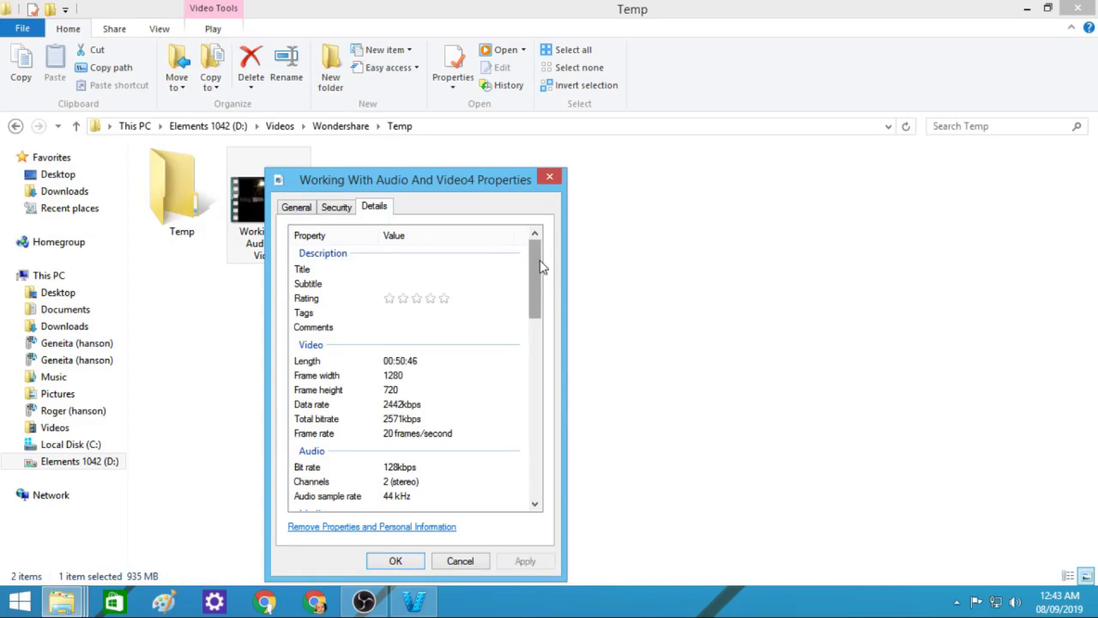
pyautogui.moveTo(540, 268); pyautogui.dragTo(564, 206)
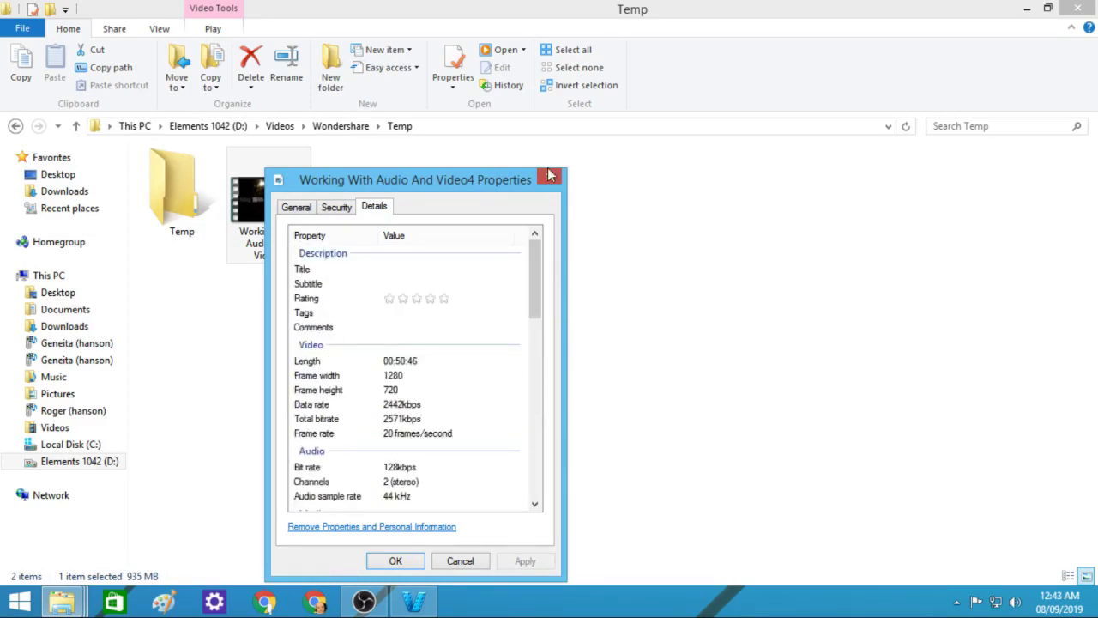
pyautogui.click(395, 560)
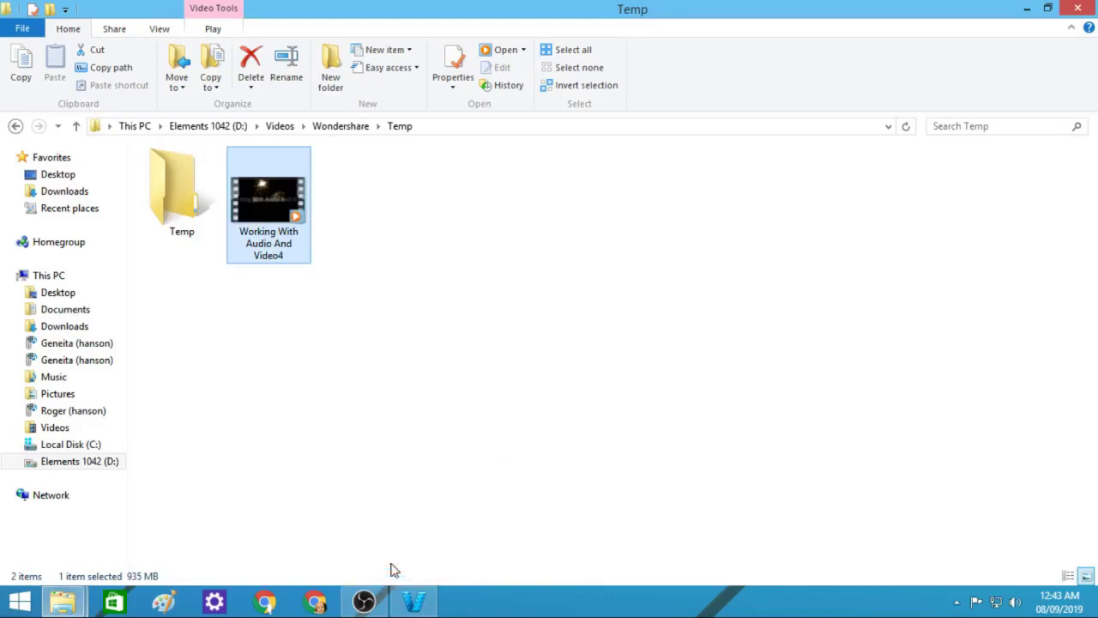
# Play the converted Working With Audio And Video4 again, check several points in its opening minutes, and close the player
pyautogui.doubleClick(261, 198)
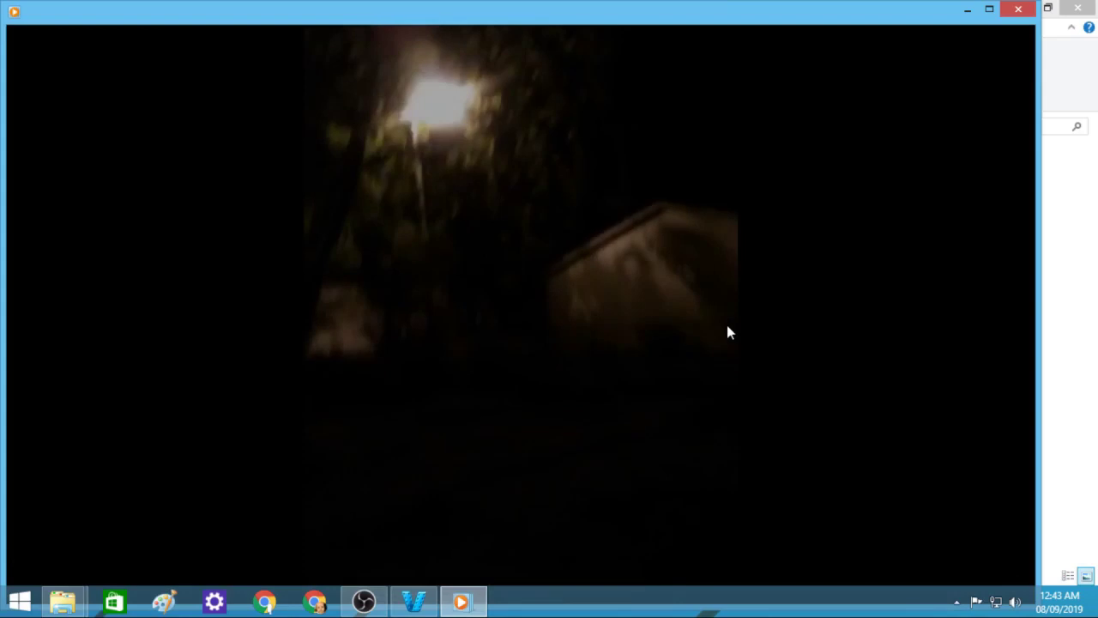
pyautogui.moveTo(727, 327)
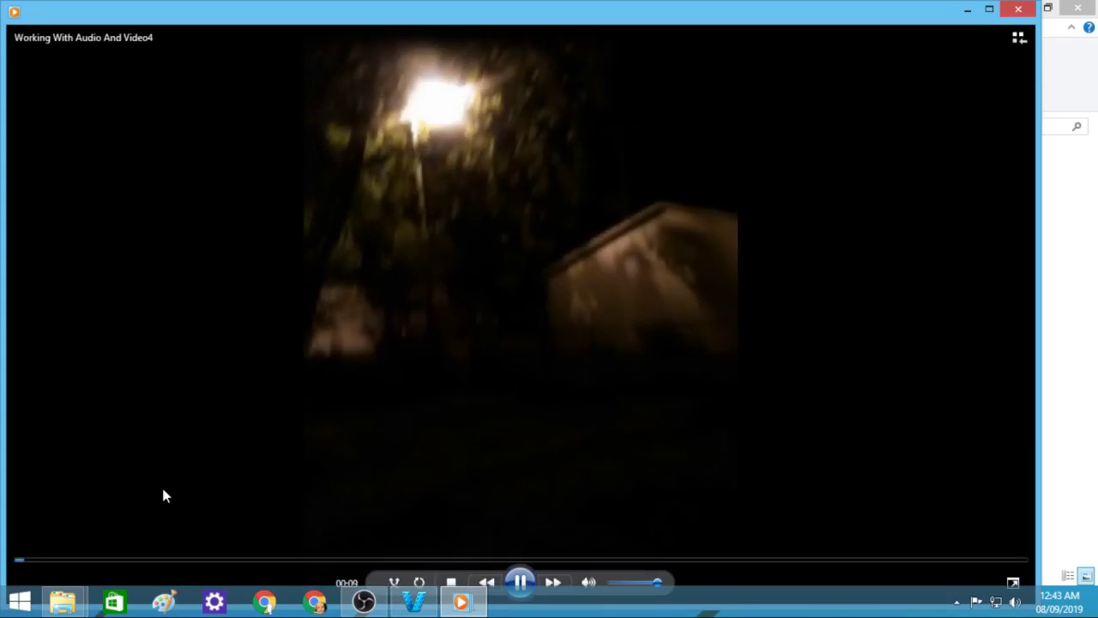
pyautogui.click(88, 564)
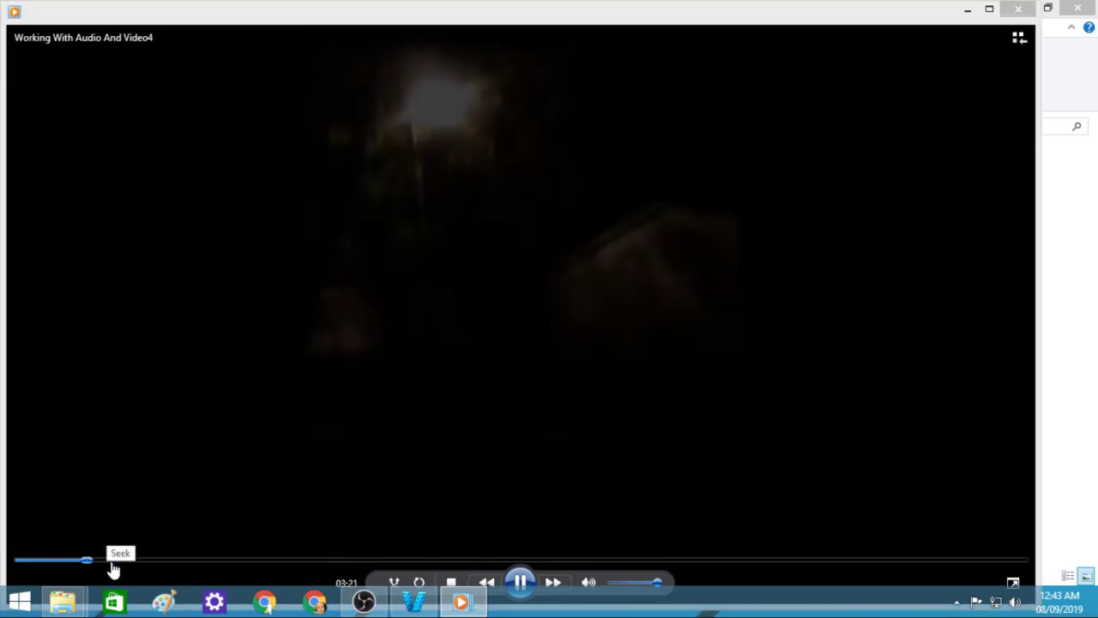
pyautogui.click(111, 563)
pyautogui.moveTo(78, 565); pyautogui.dragTo(63, 568)
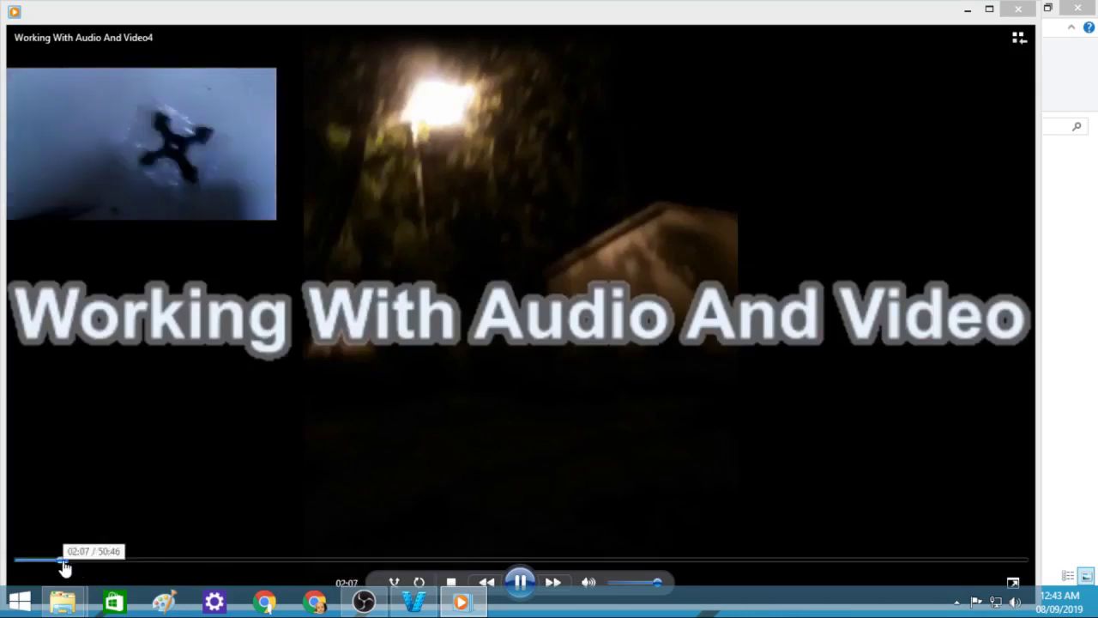
pyautogui.click(1017, 10)
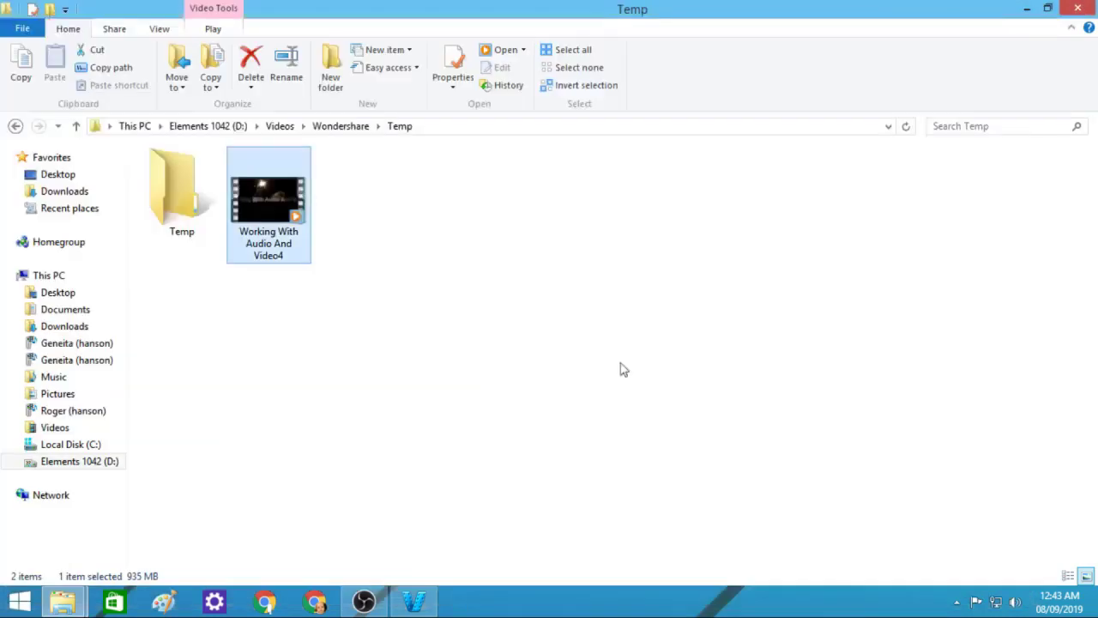
# Delete the original Working With Audio And Video4 from Videos\Working With Audio And Video\Long Unfinished Videos
pyautogui.rightClick(278, 210)
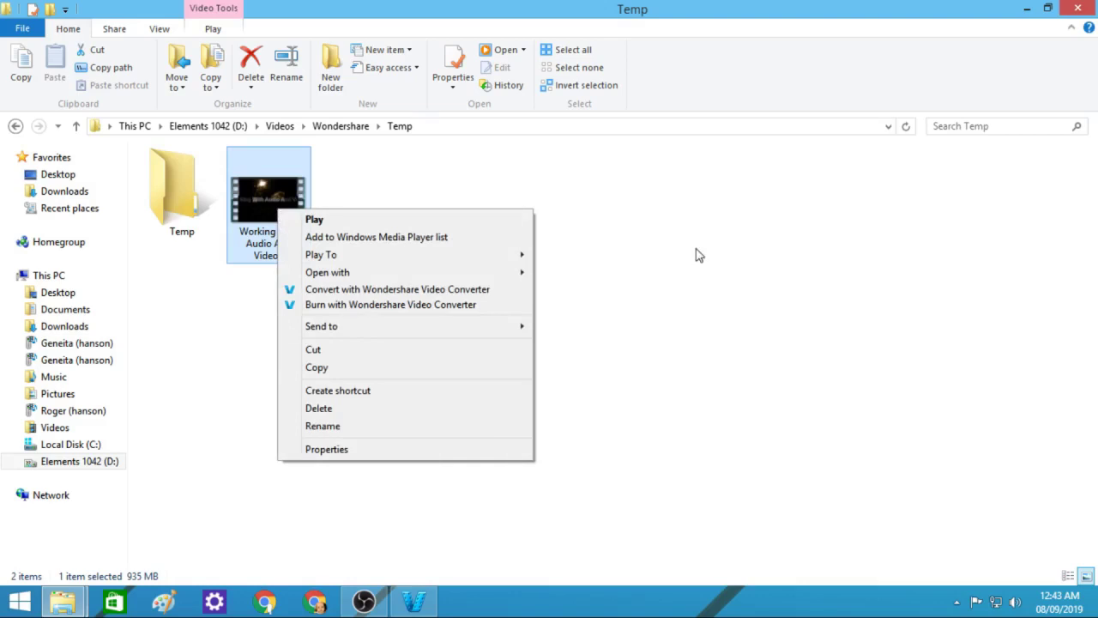
pyautogui.click(701, 252)
pyautogui.click(280, 126)
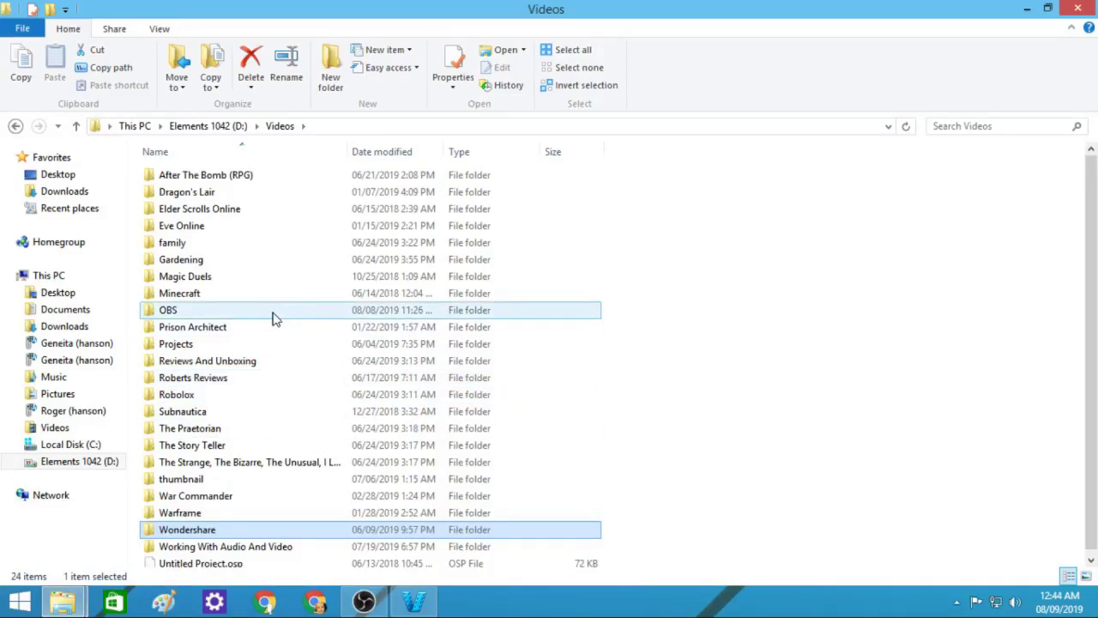
pyautogui.doubleClick(244, 548)
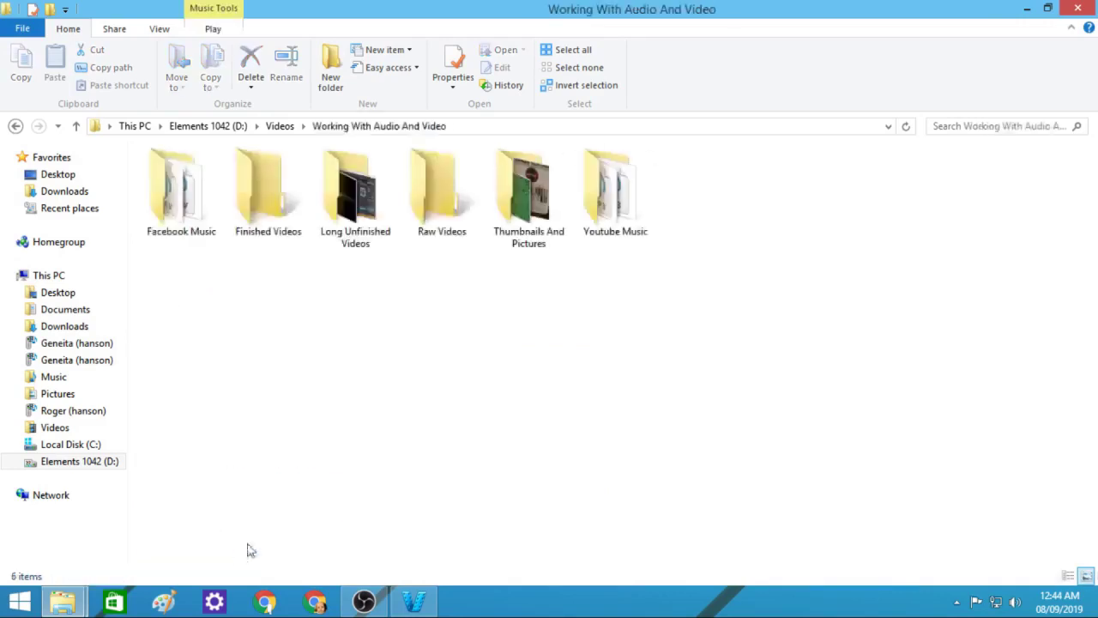
pyautogui.doubleClick(348, 198)
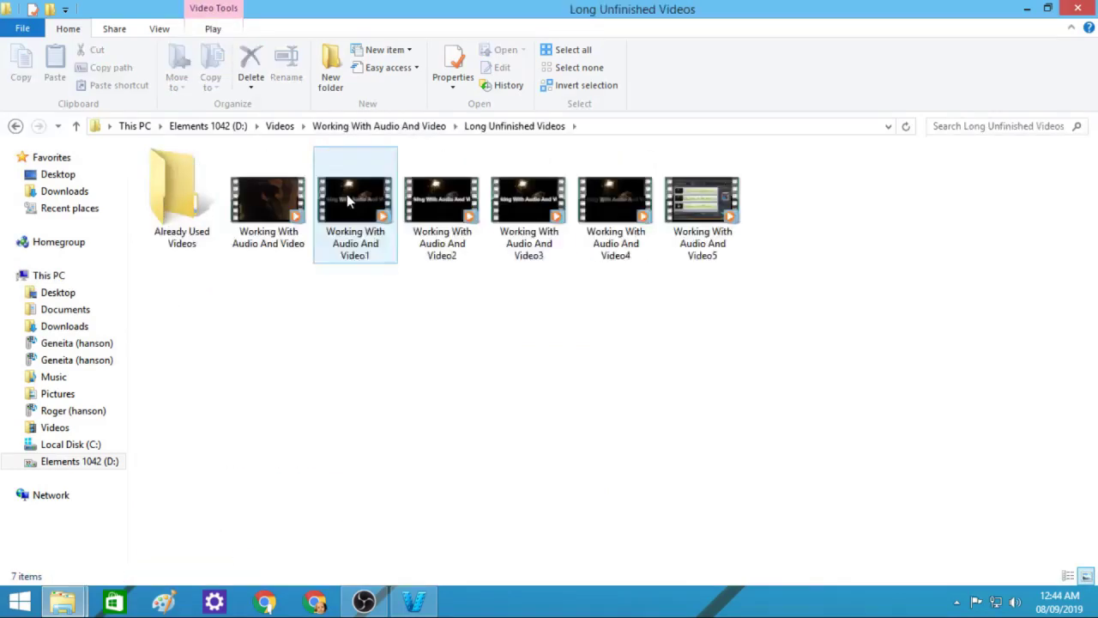
pyautogui.rightClick(622, 219)
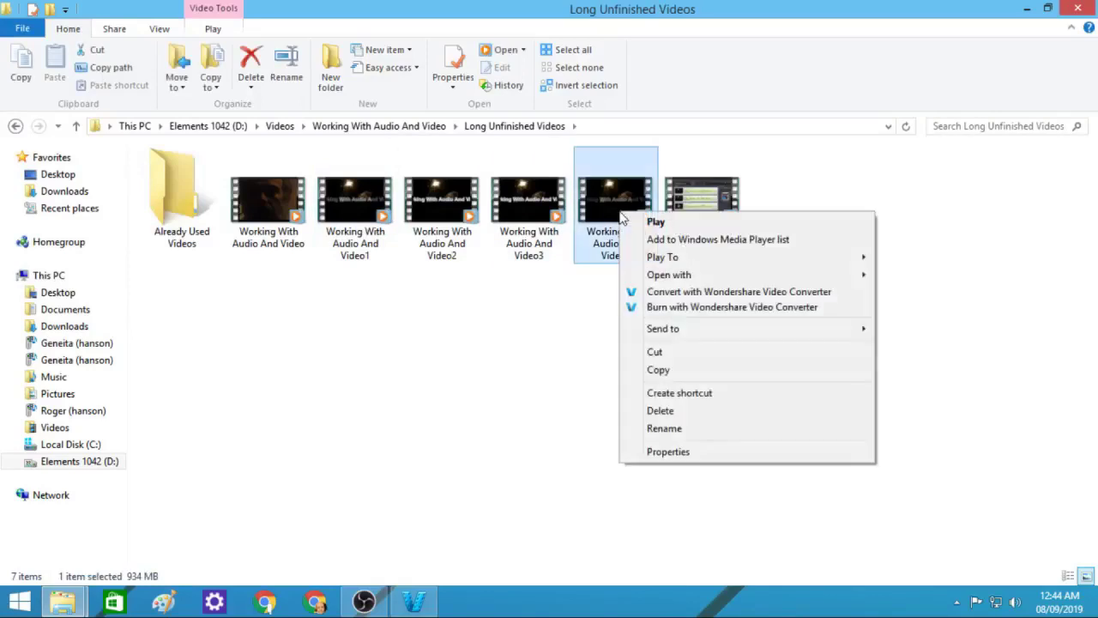
pyautogui.click(705, 411)
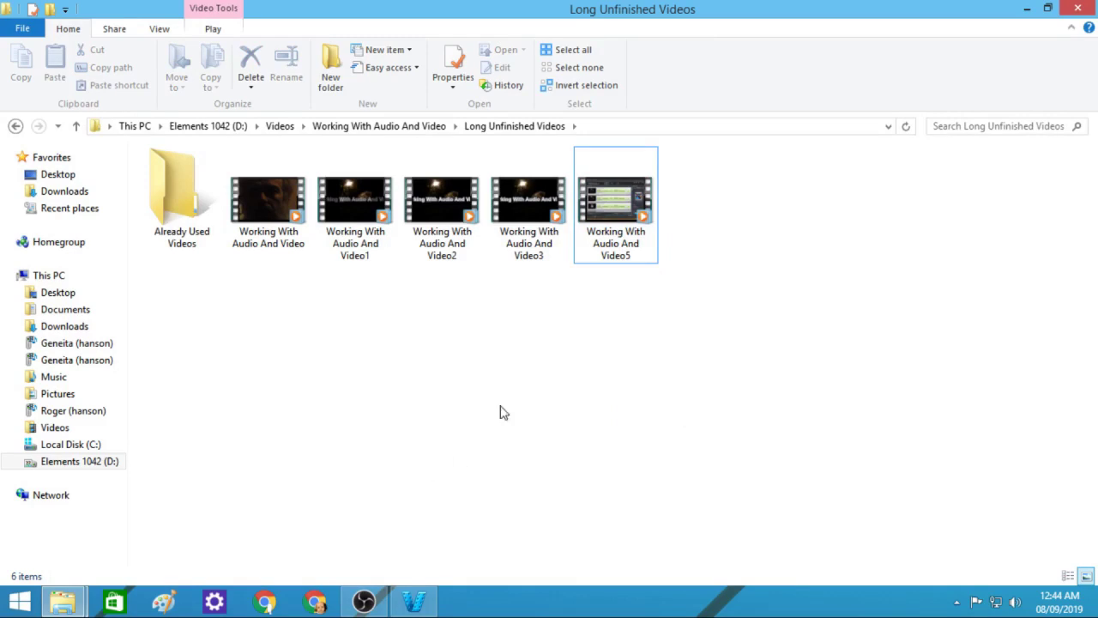
# Cut the converted Working With Audio And Video4 file from the Videos\Wondershare\Temp folder
pyautogui.click(287, 126)
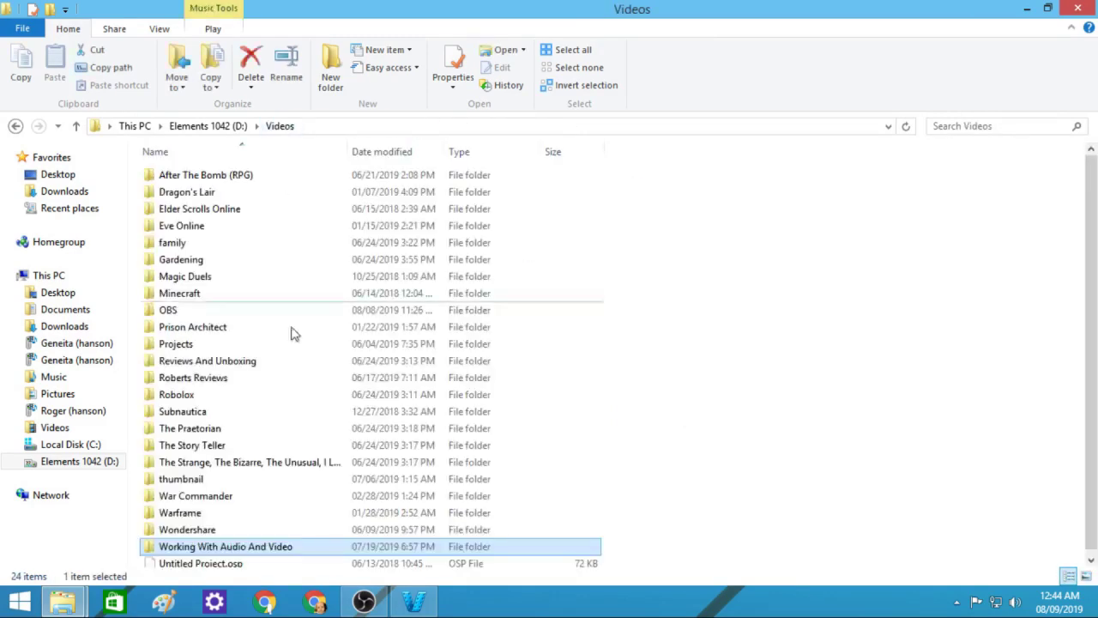
pyautogui.click(243, 531)
pyautogui.doubleClick(242, 531)
pyautogui.doubleClick(176, 210)
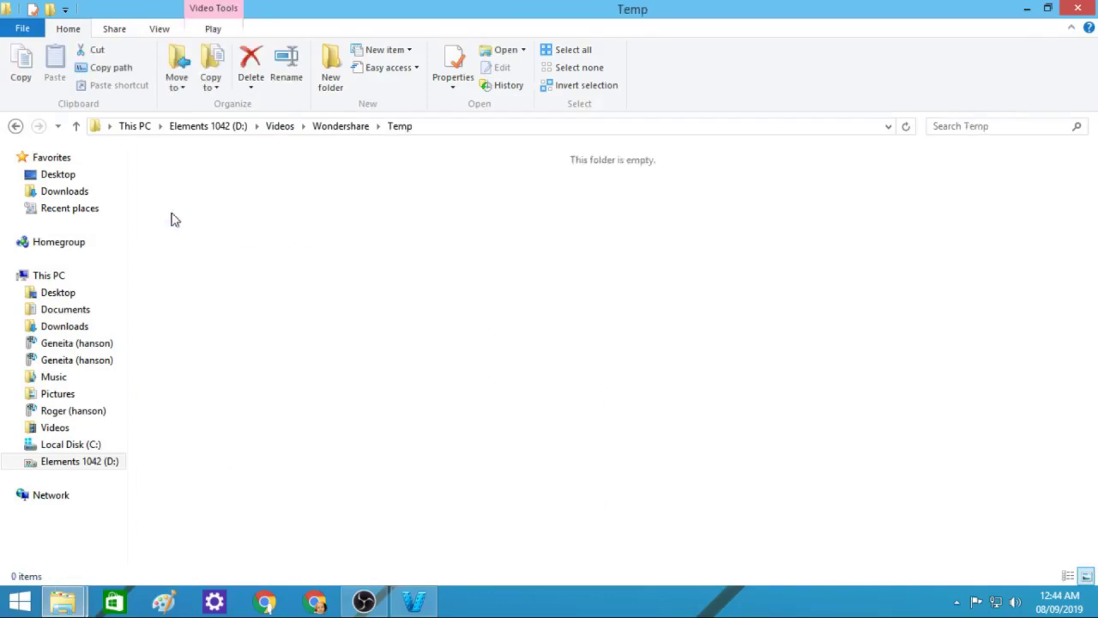
pyautogui.rightClick(259, 216)
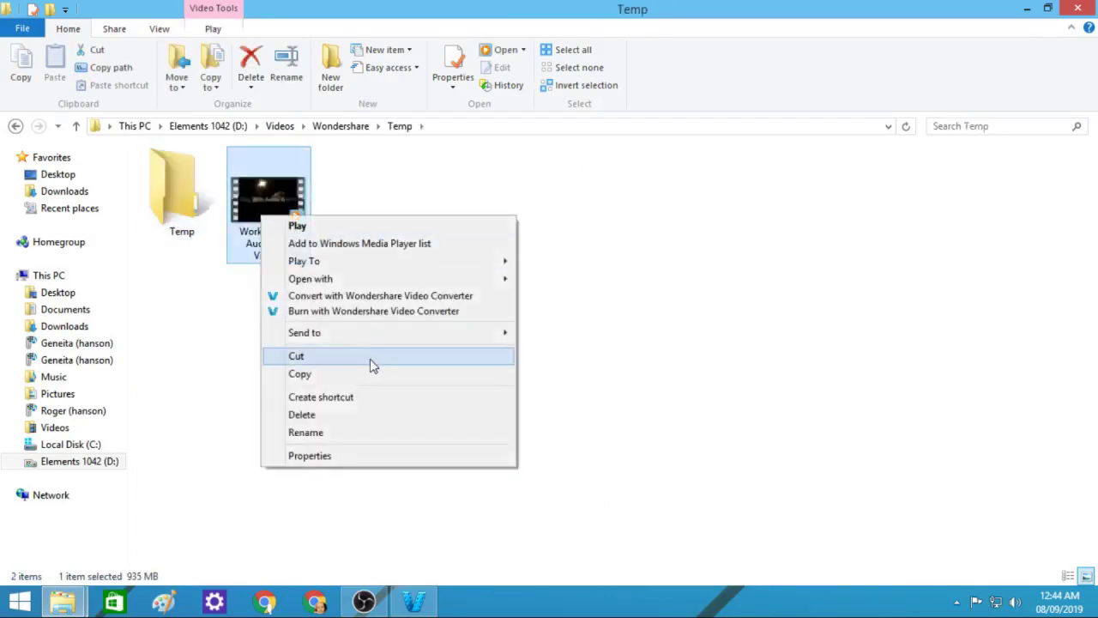
pyautogui.click(371, 359)
# Paste the converted Working With Audio And Video4 into the Long Unfinished Videos folder of Working With Audio And Video
pyautogui.click(283, 126)
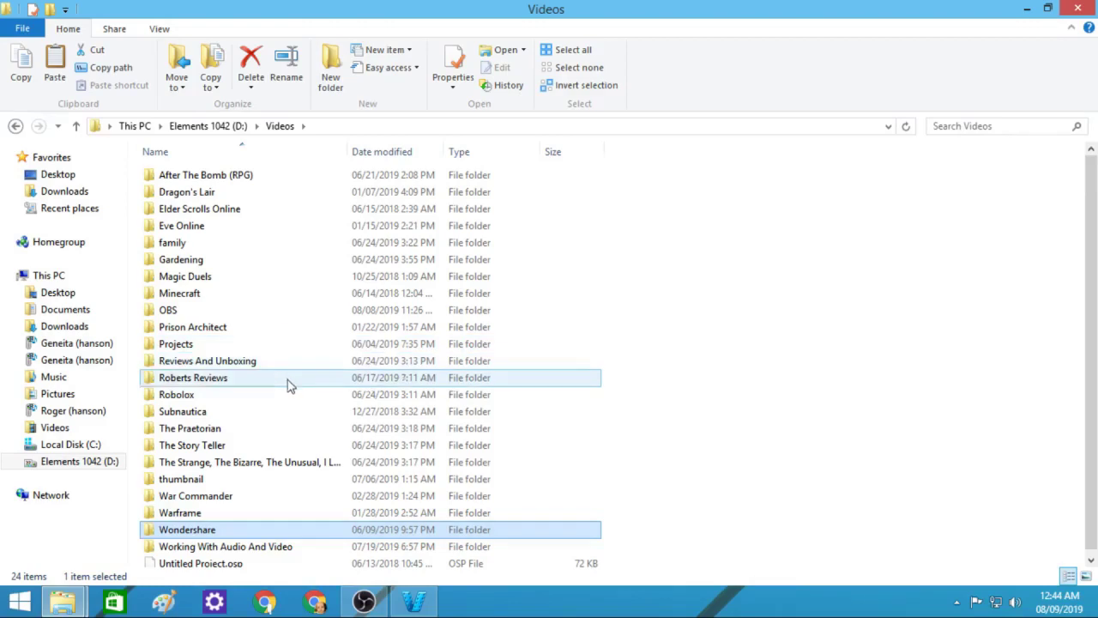
pyautogui.click(271, 550)
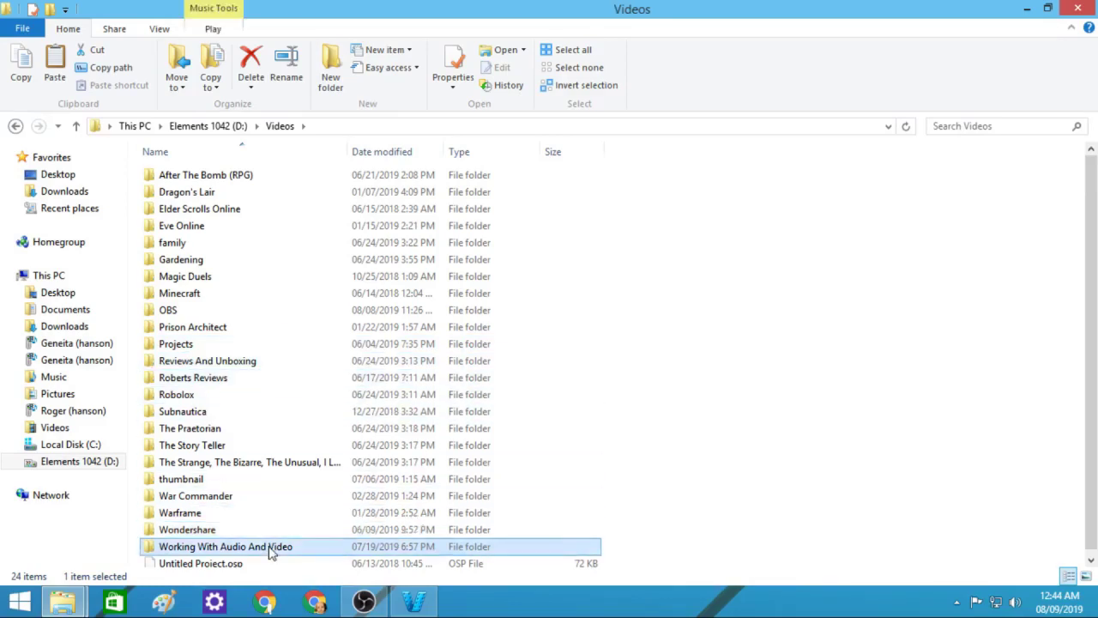
pyautogui.doubleClick(271, 549)
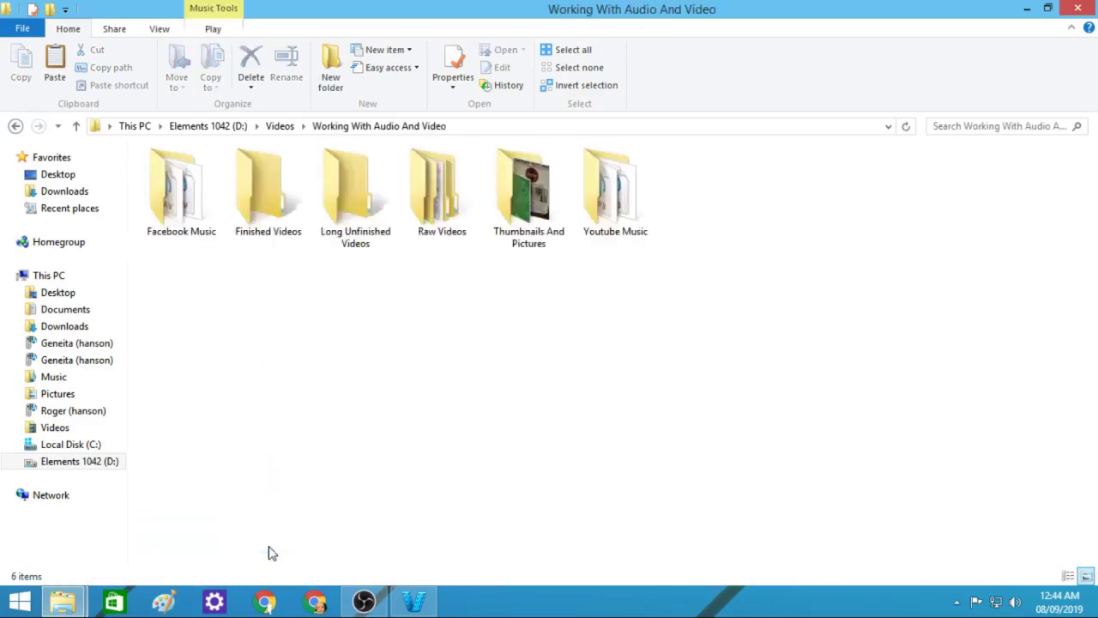
pyautogui.doubleClick(352, 193)
pyautogui.rightClick(596, 321)
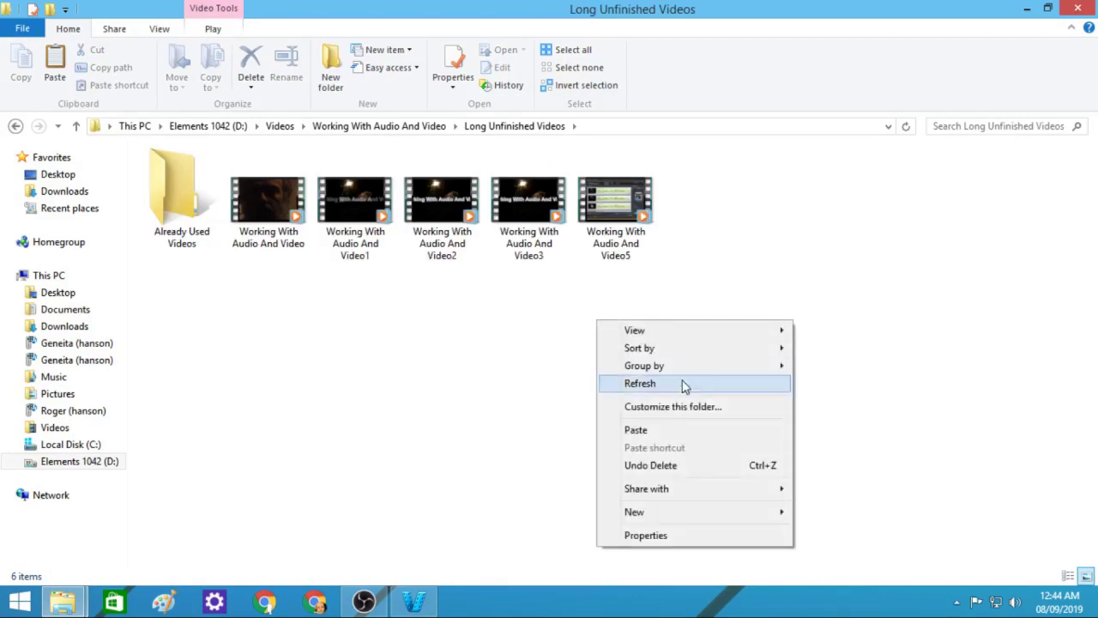
pyautogui.click(676, 435)
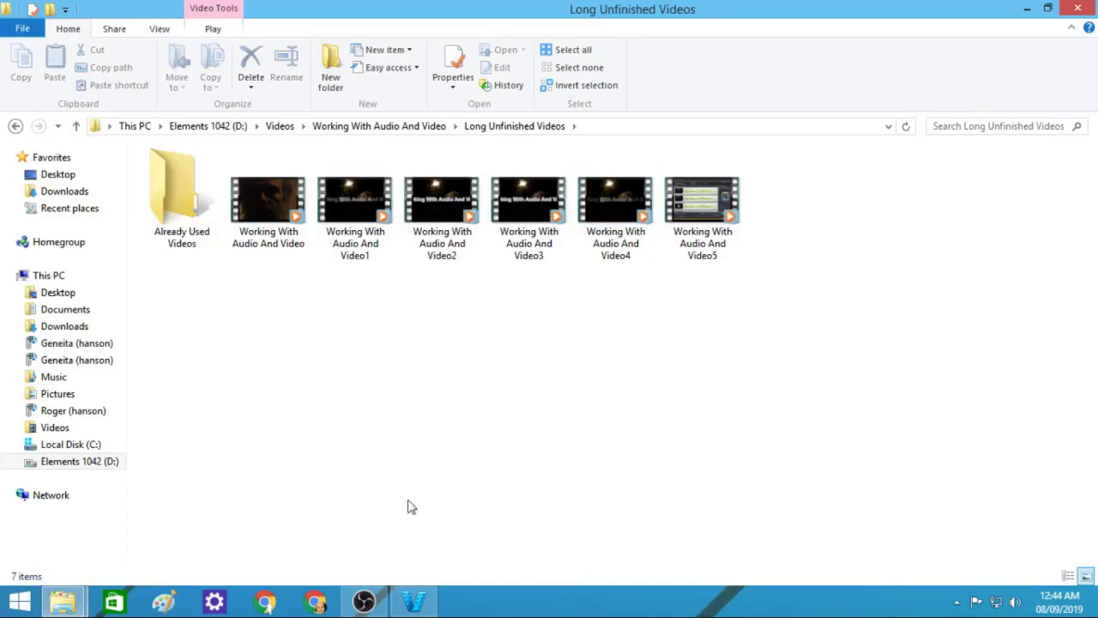
# Switch to Wondershare Video Converter, clear the finished conversion, and add the new Working With Audio And Video4 from Long Unfinished Videos
pyautogui.click(426, 605)
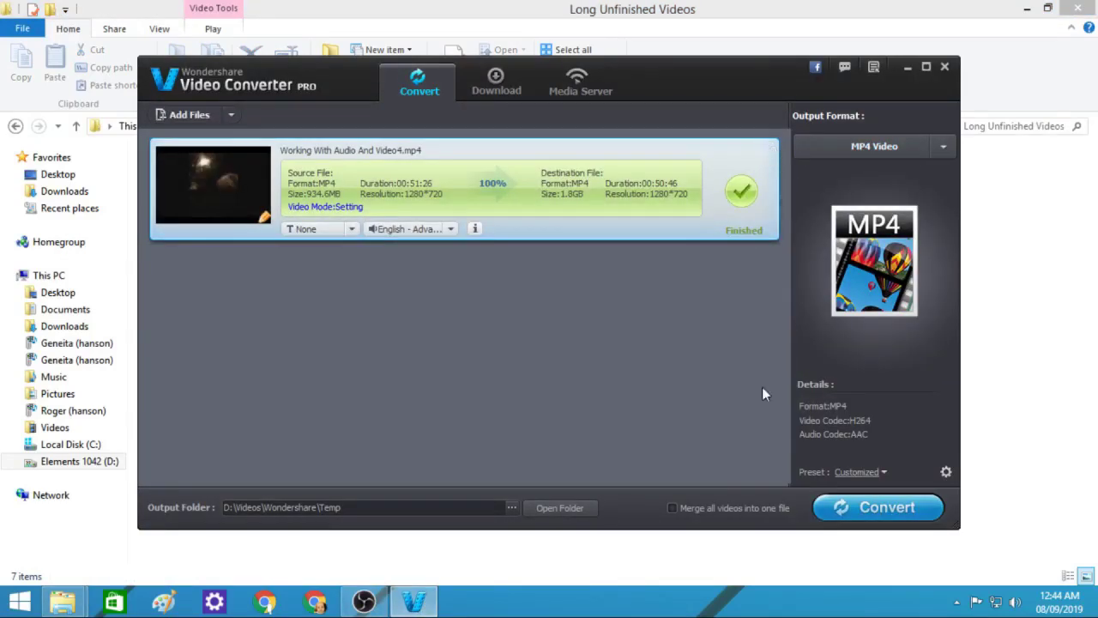
pyautogui.click(771, 151)
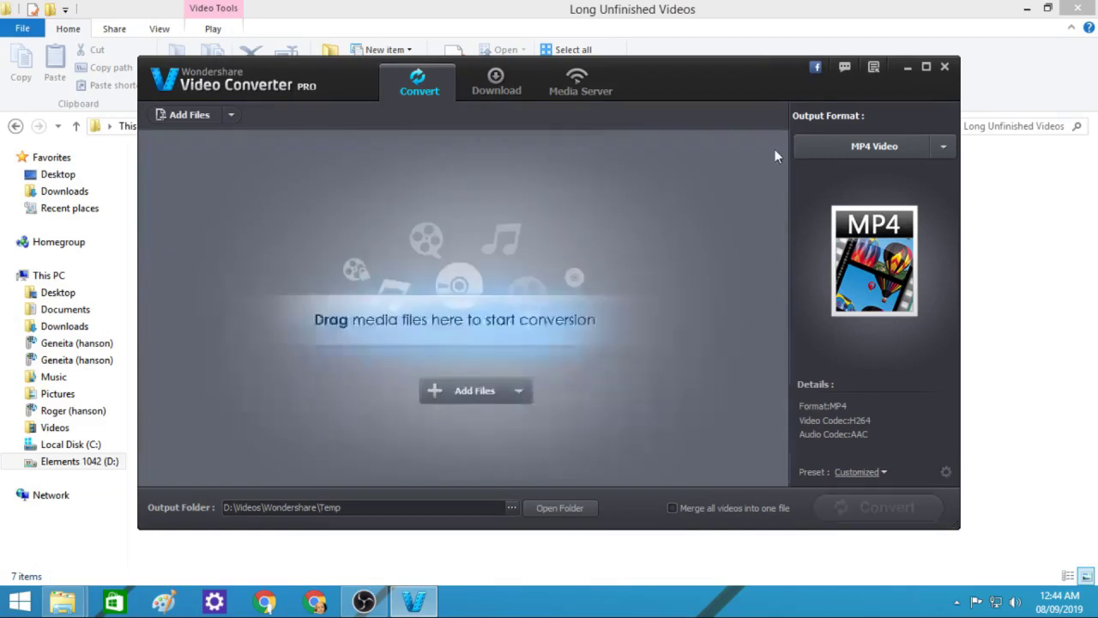
pyautogui.click(474, 392)
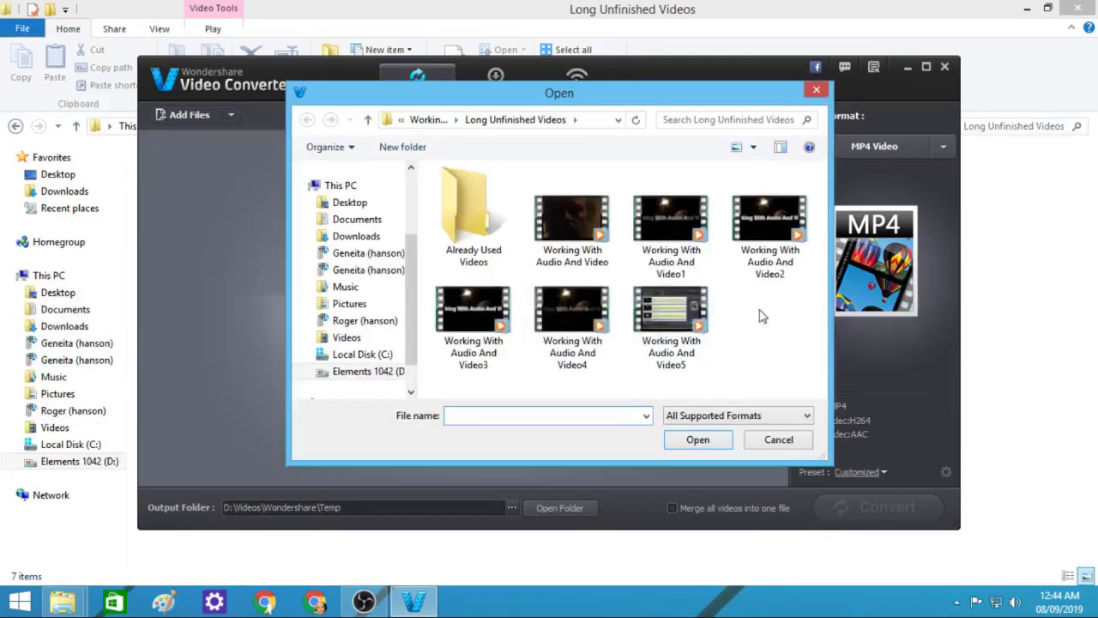
pyautogui.click(572, 317)
pyautogui.click(698, 439)
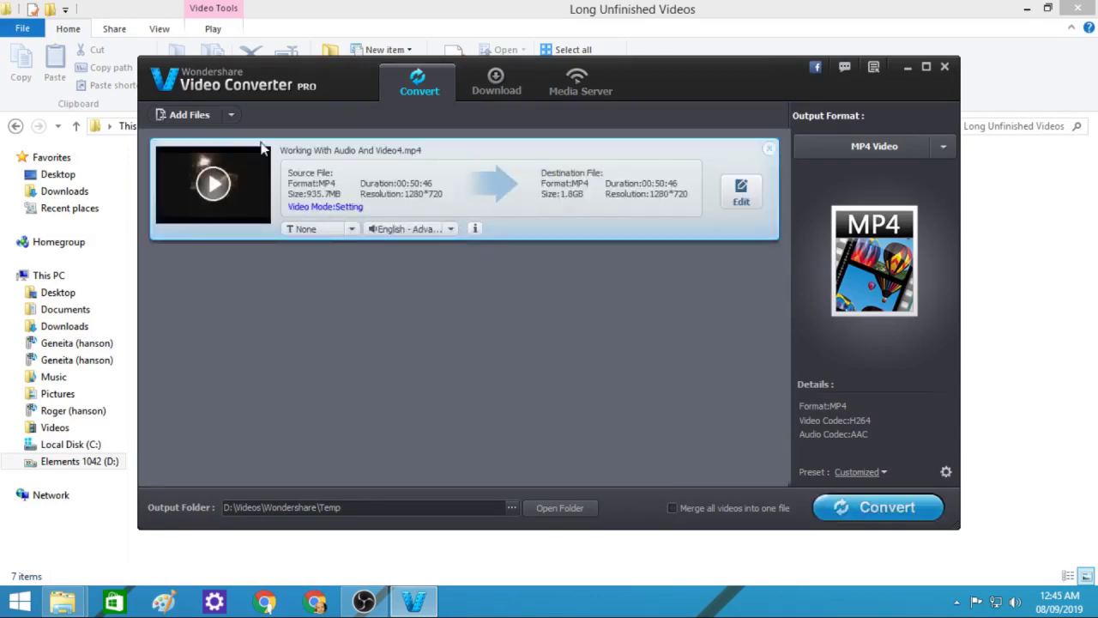
# Add Working With Audio And Video4 to the conversion list three more times
pyautogui.click(199, 117)
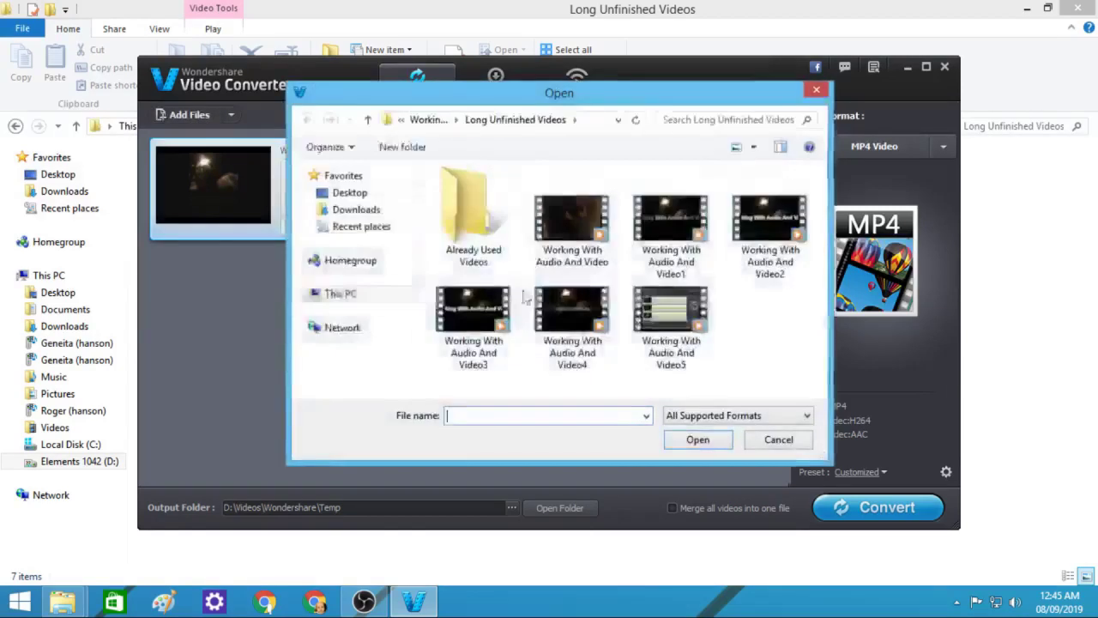
pyautogui.click(598, 331)
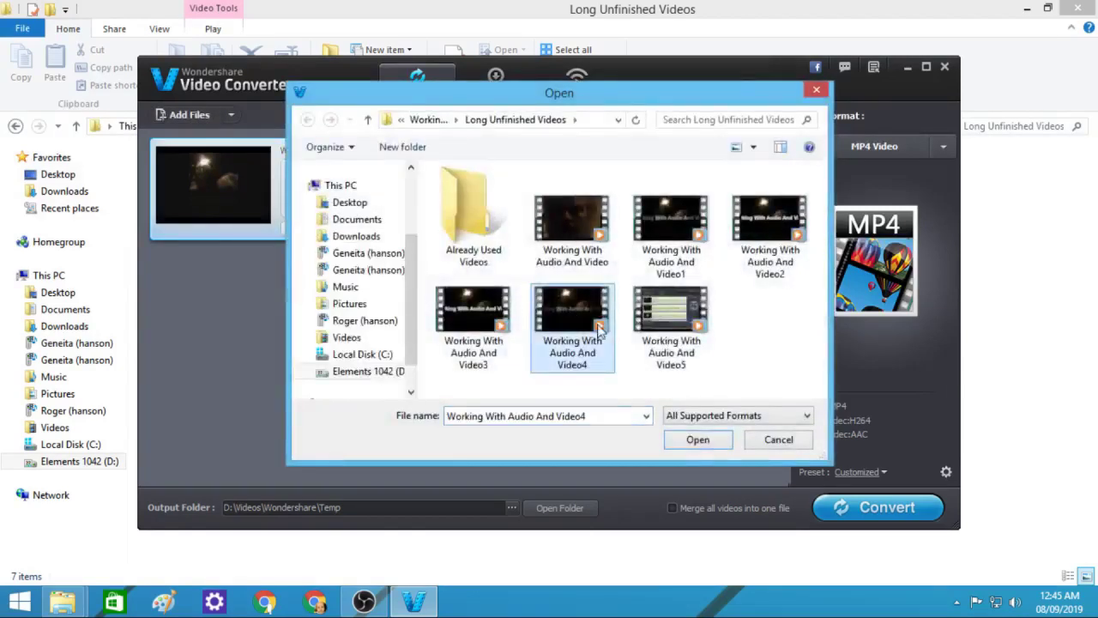
pyautogui.click(696, 440)
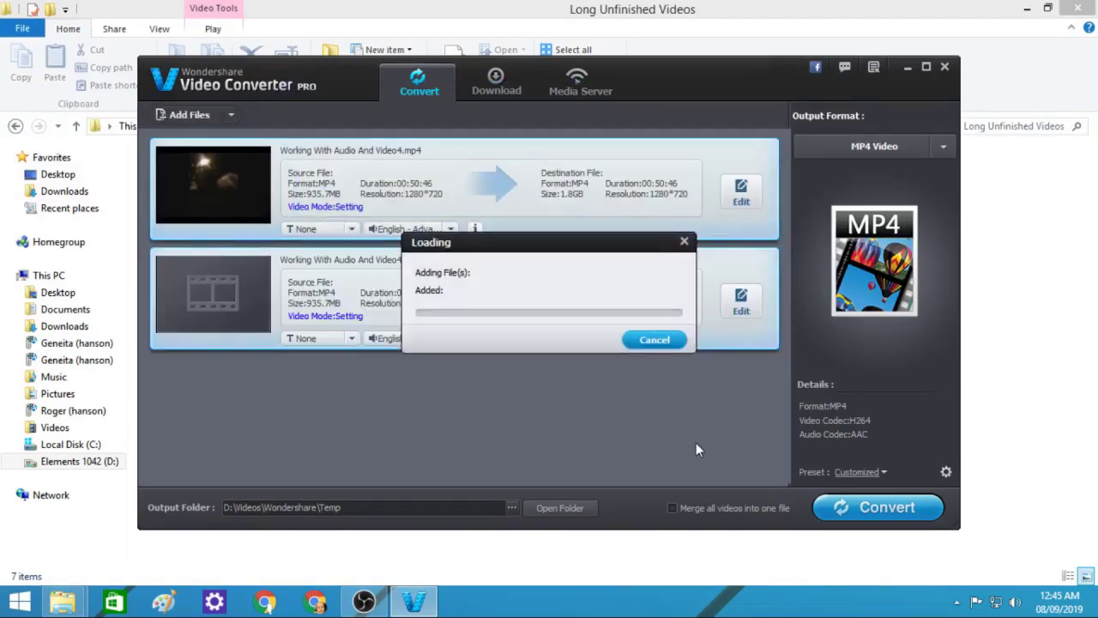
pyautogui.click(196, 115)
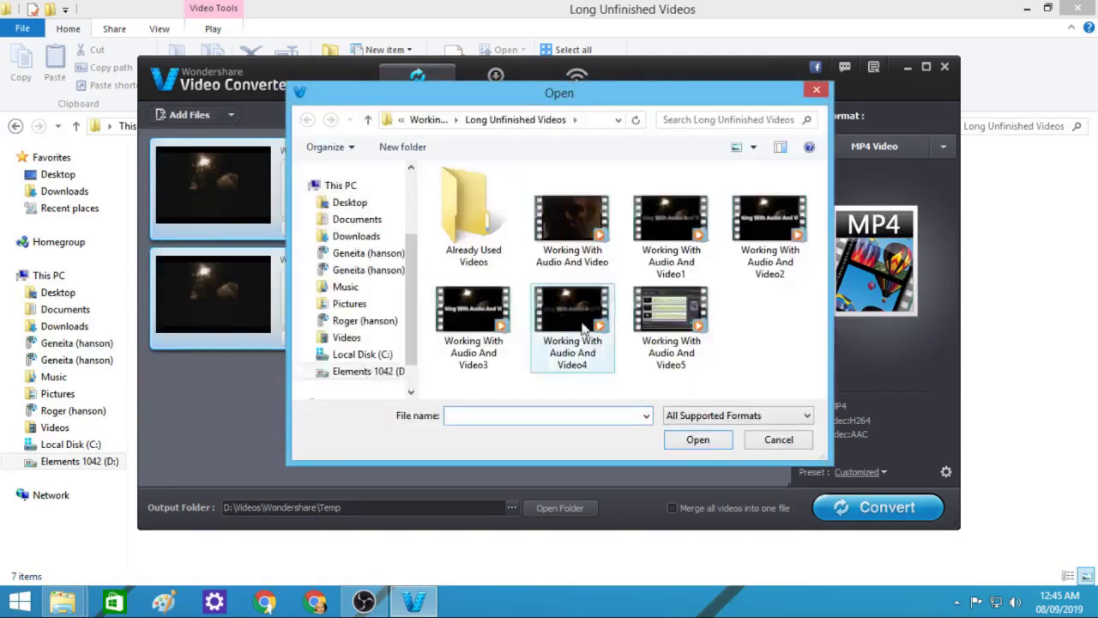
pyautogui.click(566, 326)
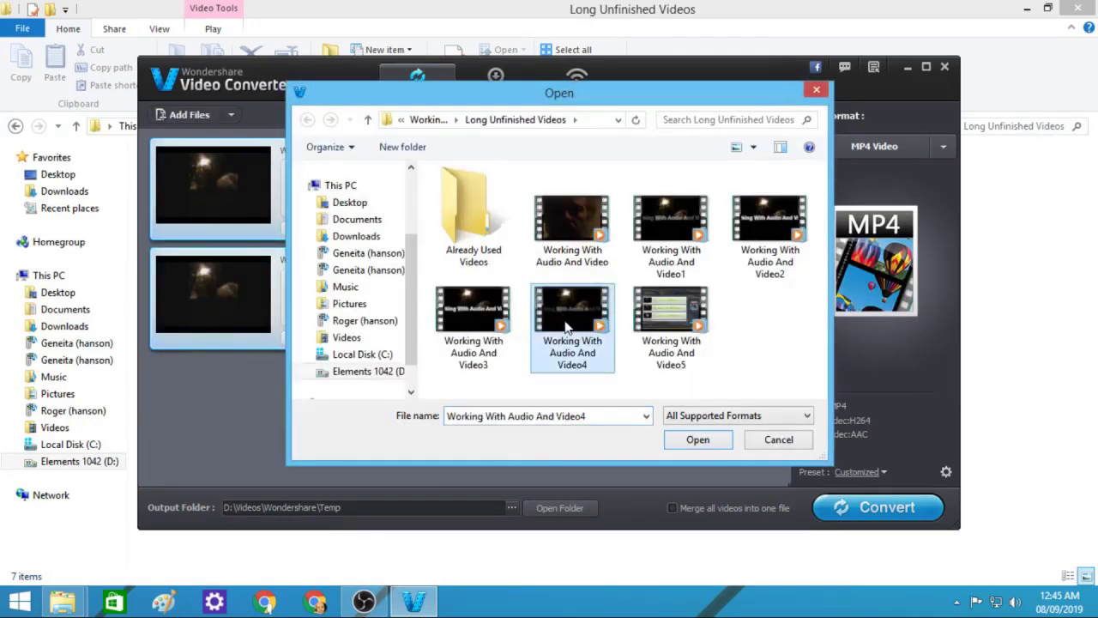
pyautogui.click(698, 439)
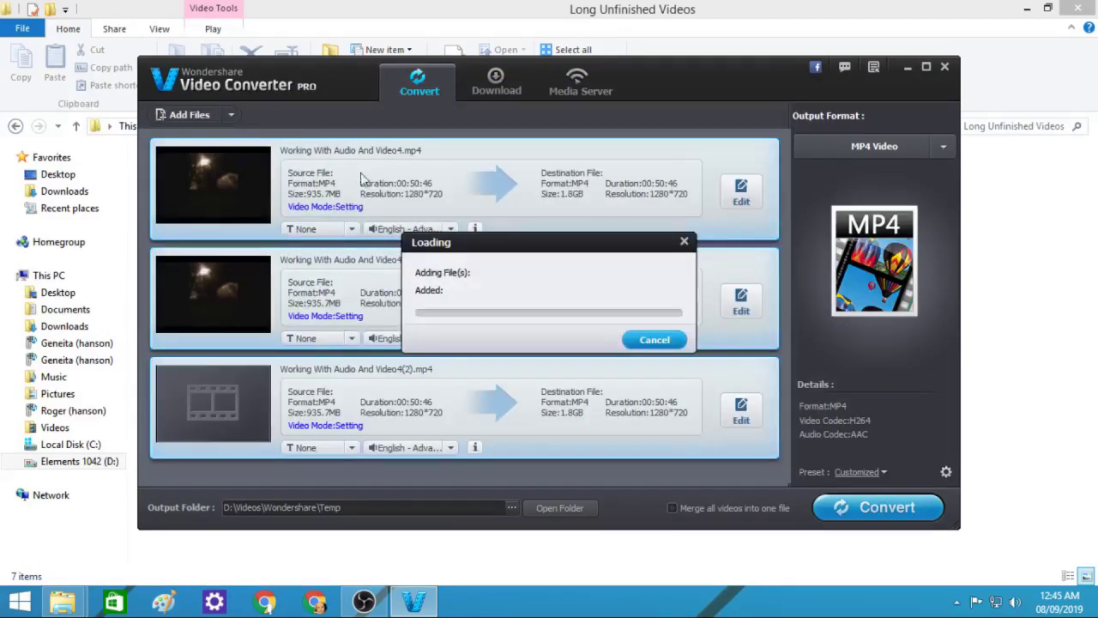
pyautogui.click(188, 116)
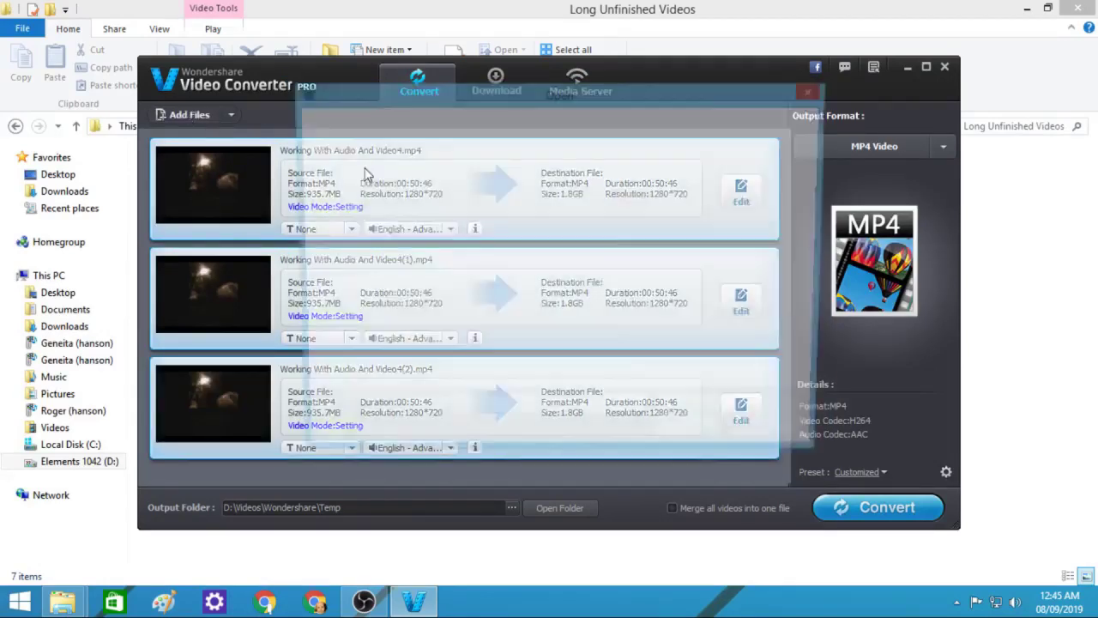
pyautogui.click(550, 311)
pyautogui.click(691, 441)
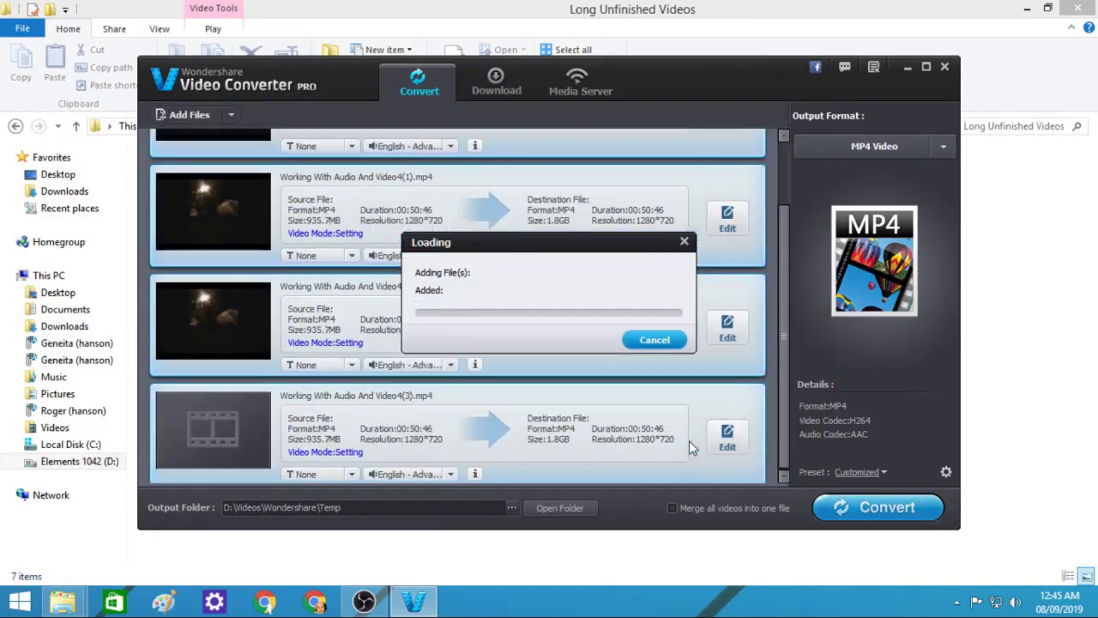
# Open the first Working With Audio And Video4 entry for trimming and add a trim section starting at 00:00:00.00
pyautogui.moveTo(786, 298); pyautogui.dragTo(789, 229)
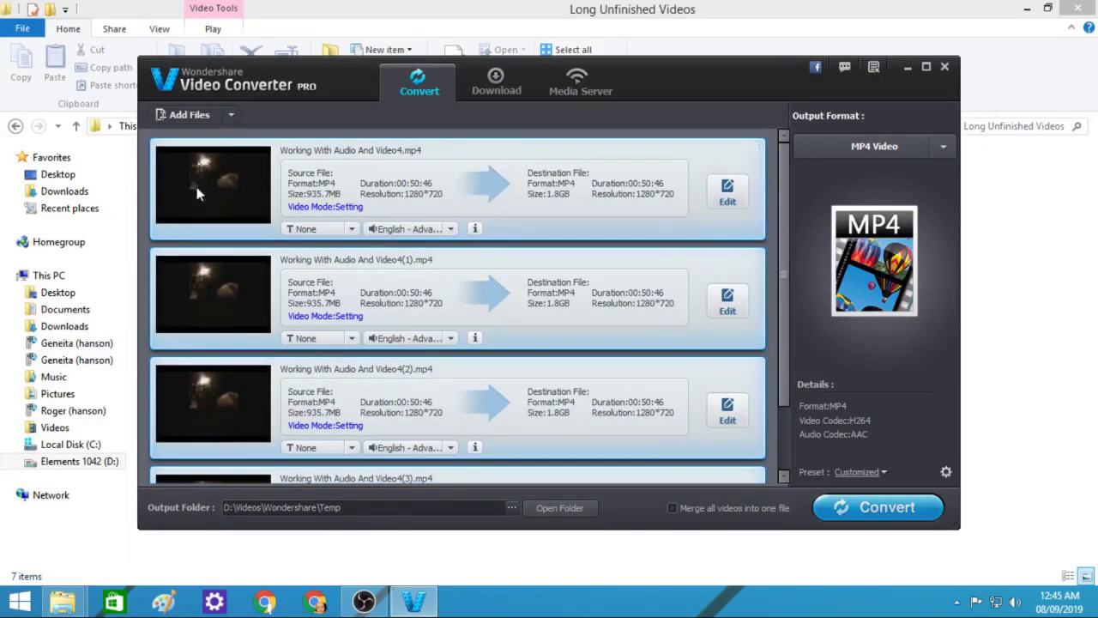
pyautogui.click(725, 199)
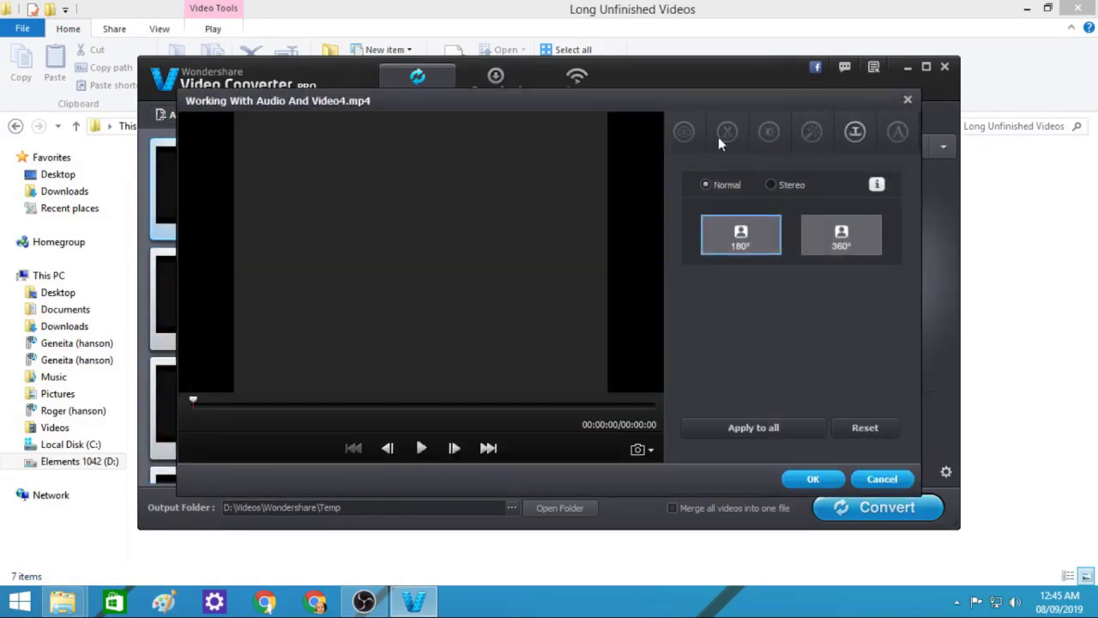
pyautogui.click(728, 133)
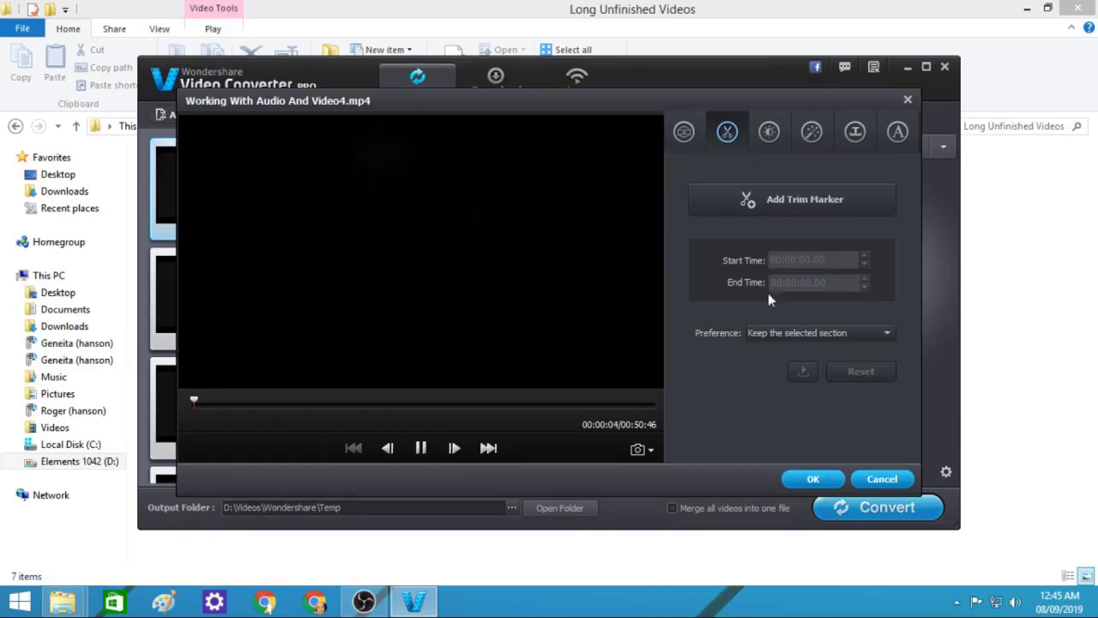
pyautogui.click(796, 198)
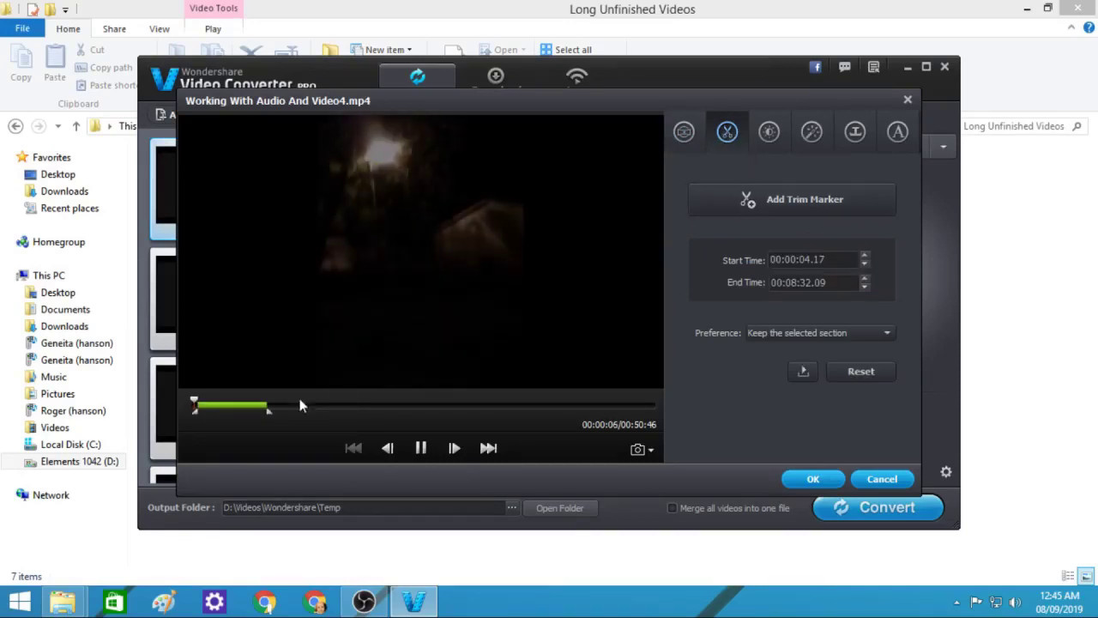
pyautogui.click(420, 447)
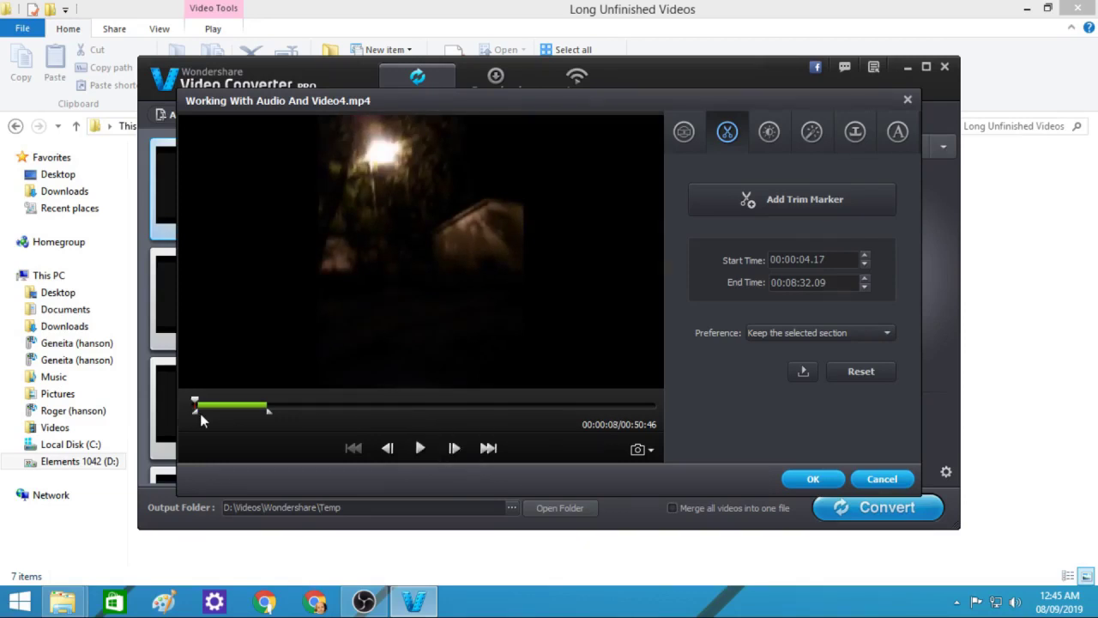
pyautogui.moveTo(197, 410); pyautogui.dragTo(193, 410)
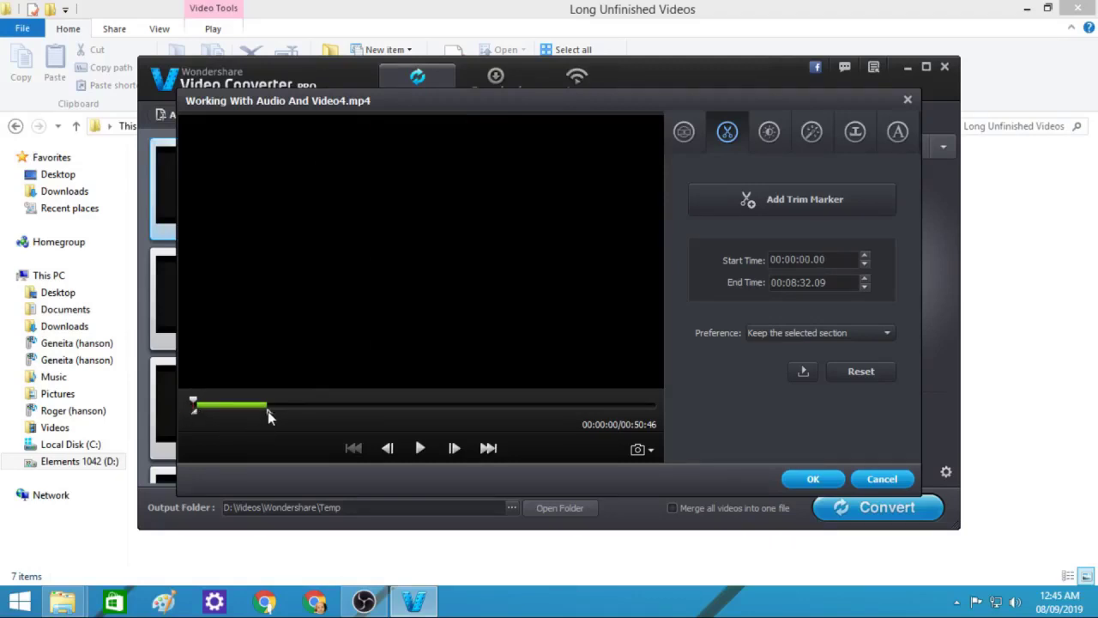
# Extend the end of the first trim section to 00:12:22.24
pyautogui.click(269, 410)
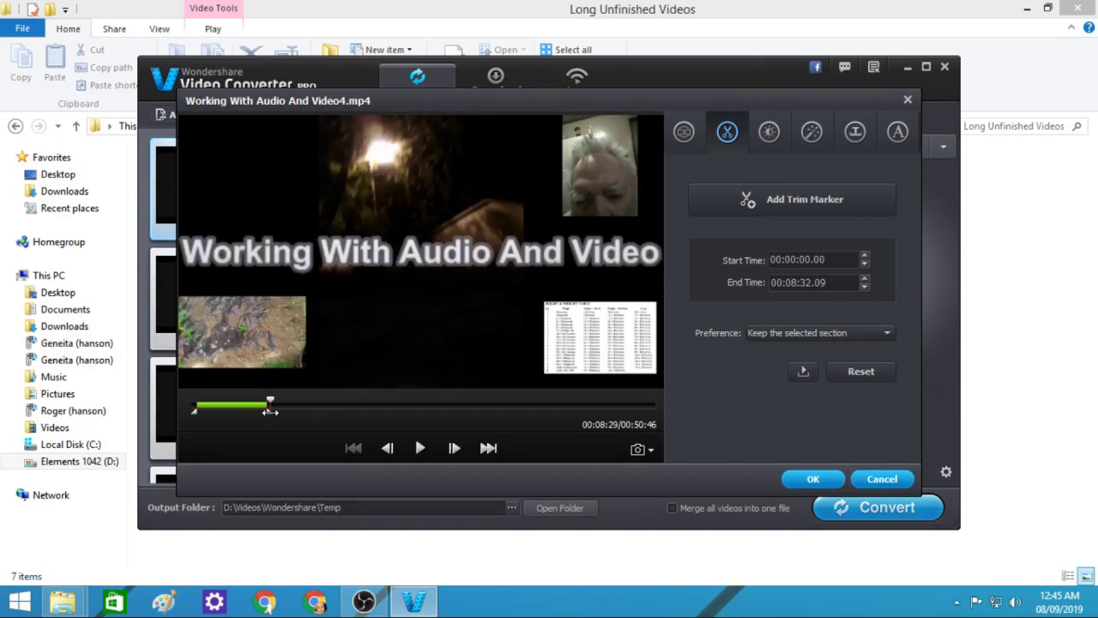
pyautogui.moveTo(270, 411); pyautogui.dragTo(302, 419)
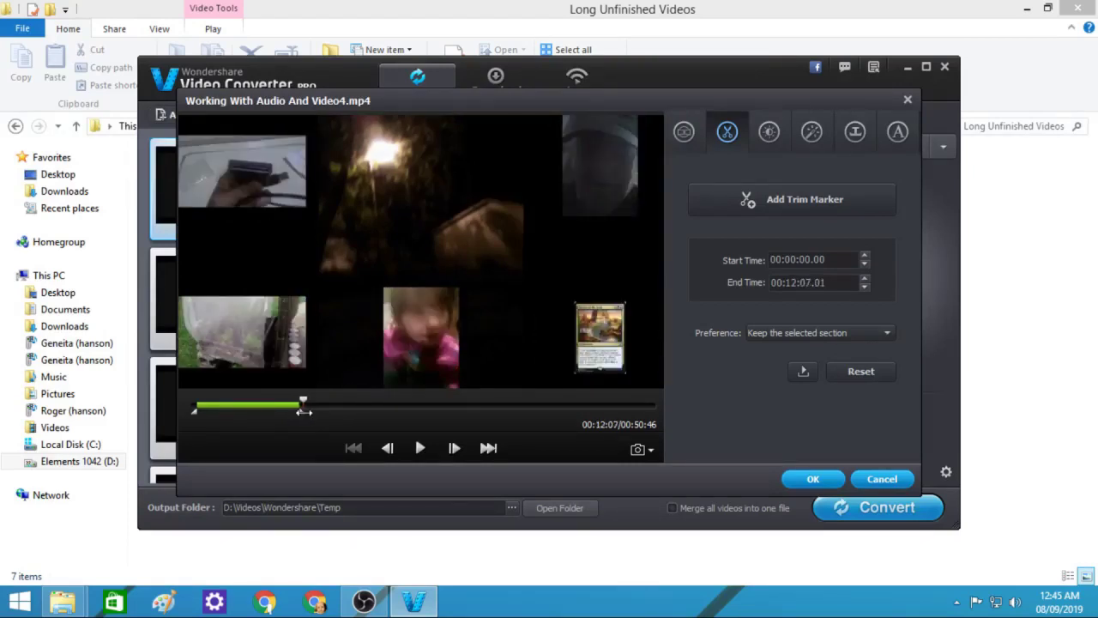
pyautogui.moveTo(303, 411); pyautogui.dragTo(306, 411)
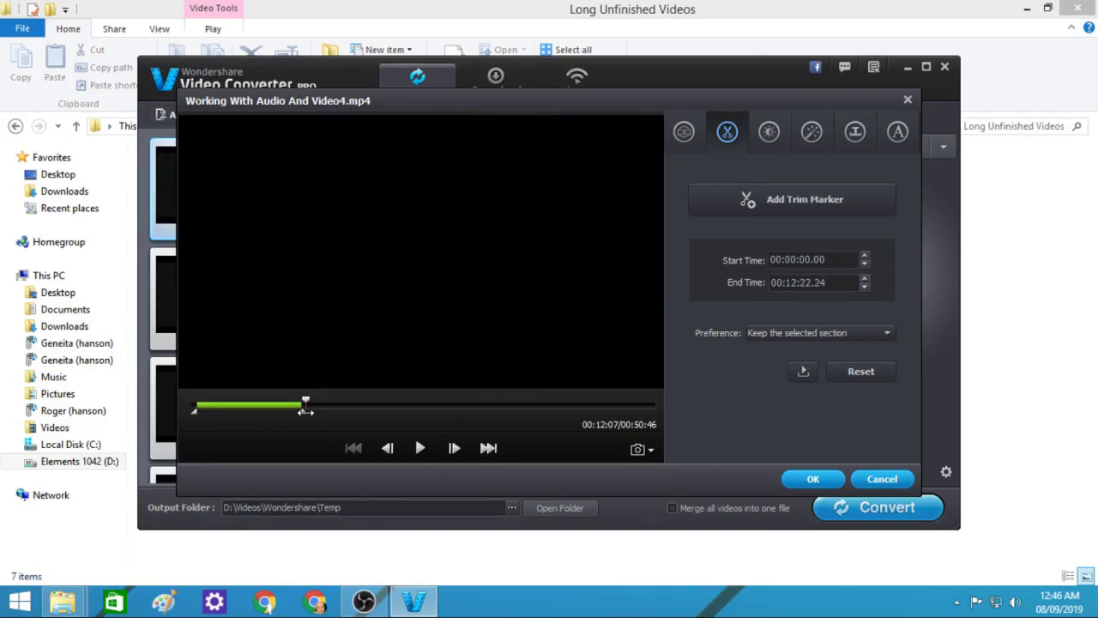
# Add a second trim section from 00:12:32.06 to 00:20:59.23 and preview points inside it around 00:16:54 and 00:14:30
pyautogui.click(419, 448)
pyautogui.click(421, 448)
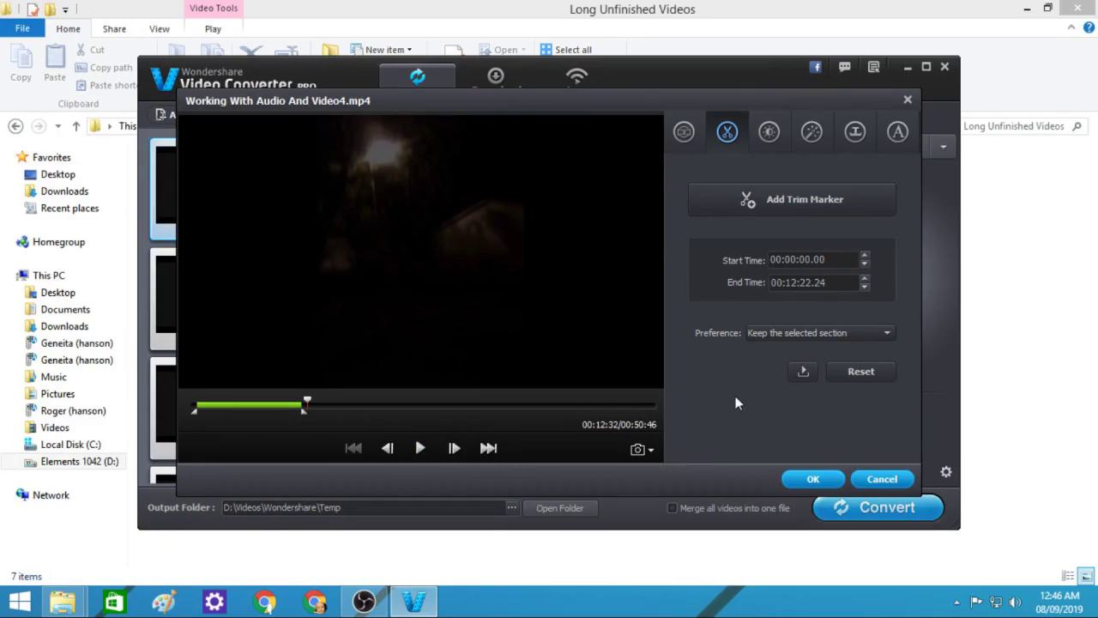
pyautogui.click(795, 199)
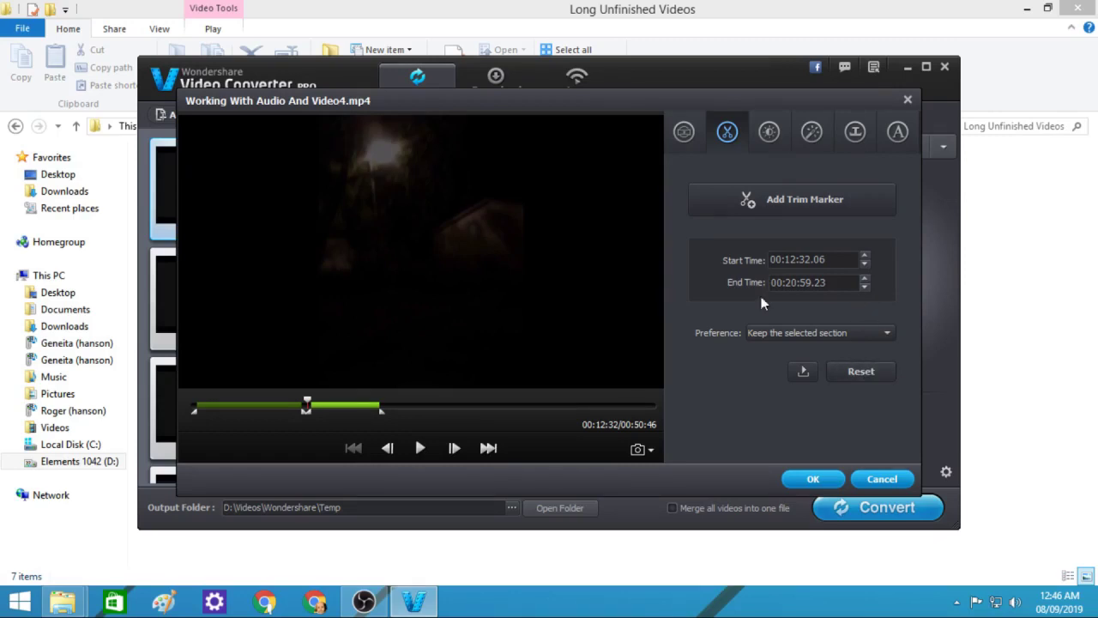
pyautogui.click(347, 405)
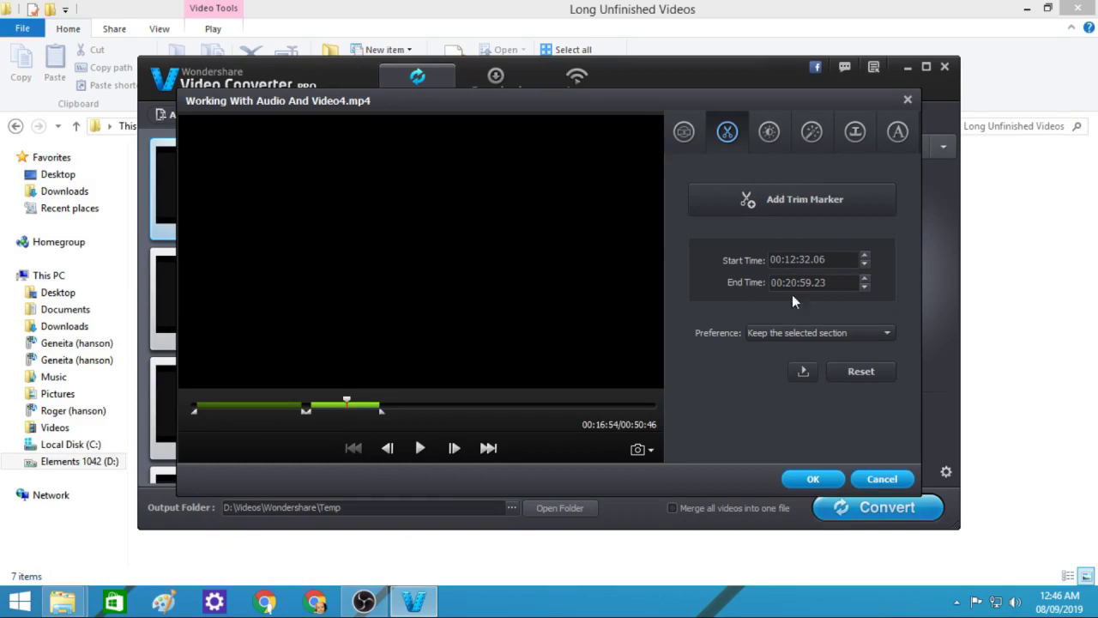
pyautogui.click(326, 411)
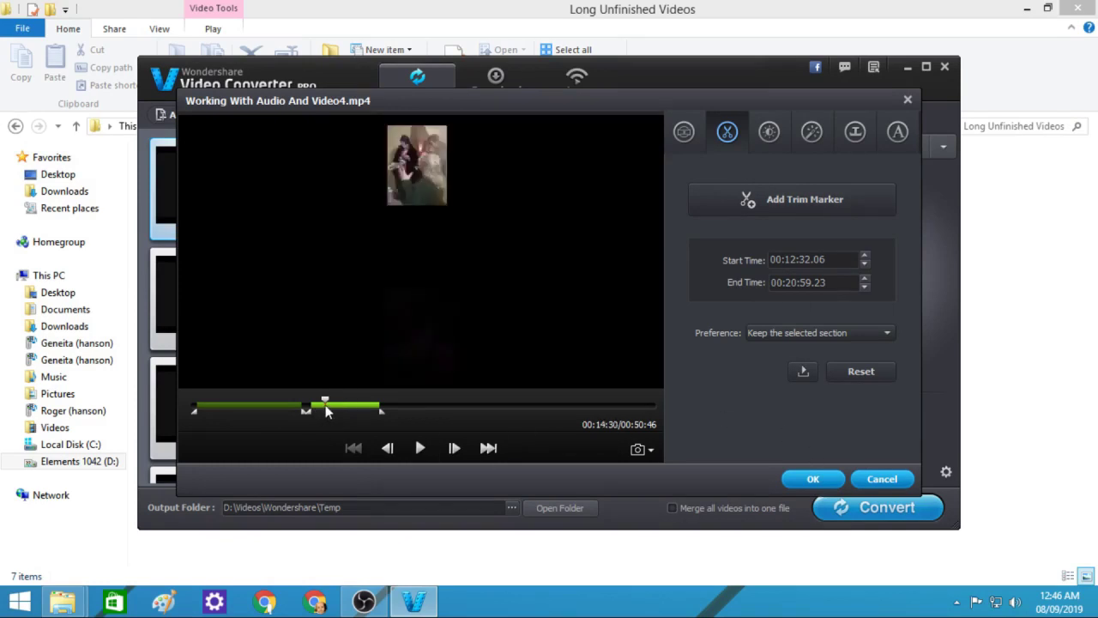